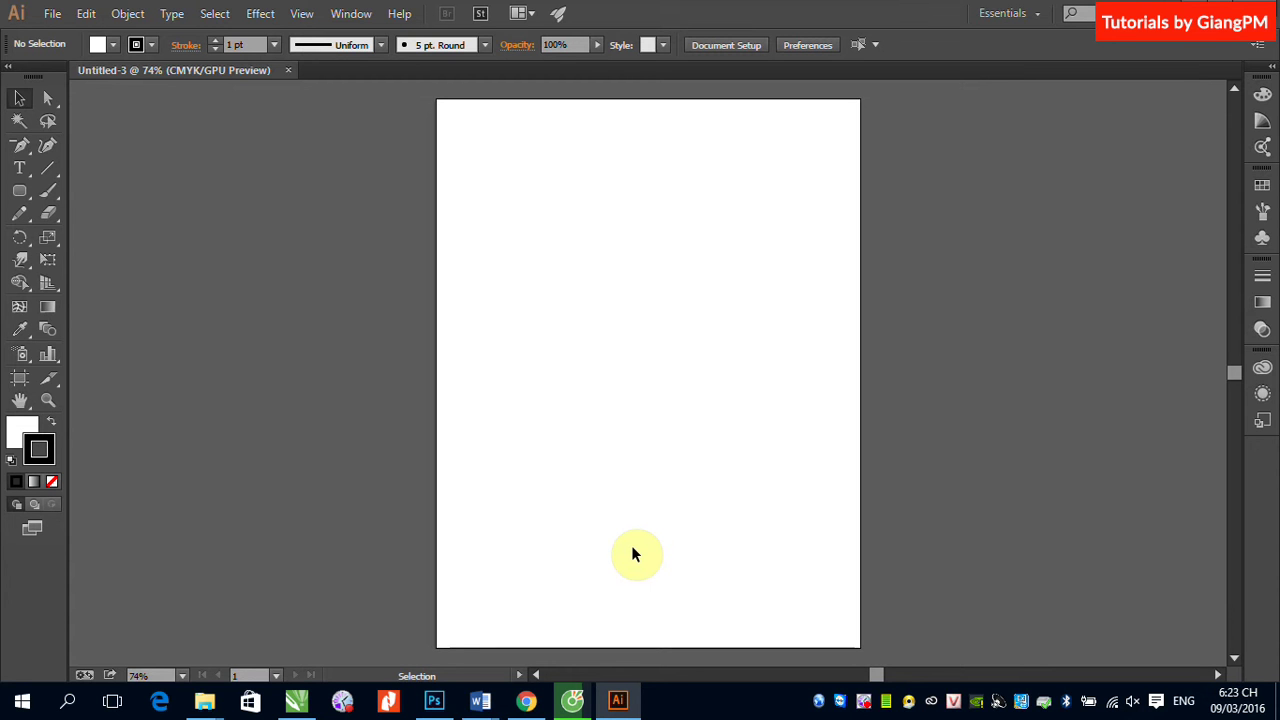
Draw a trial rounded rectangle and give its stroke a Linear gradient
left_click(19, 191)
left_click_drag(481, 192, 676, 348)
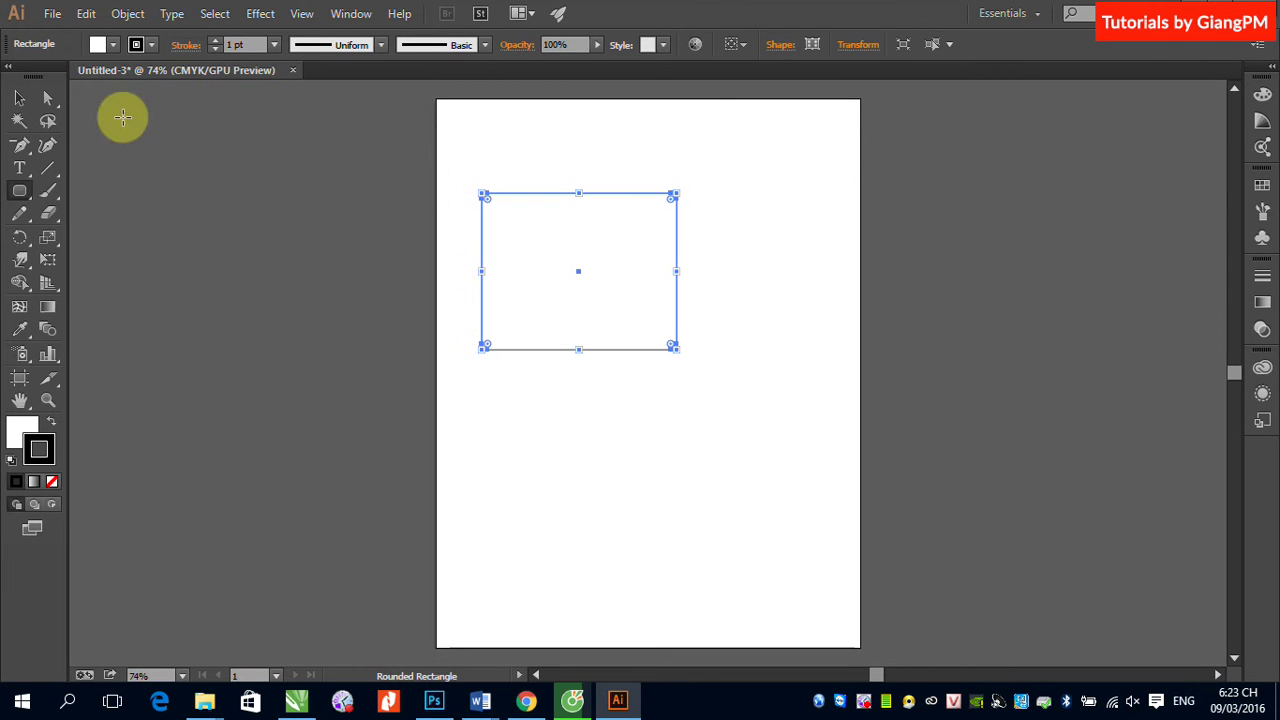
left_click(20, 98)
left_click(38, 450)
left_click(34, 481)
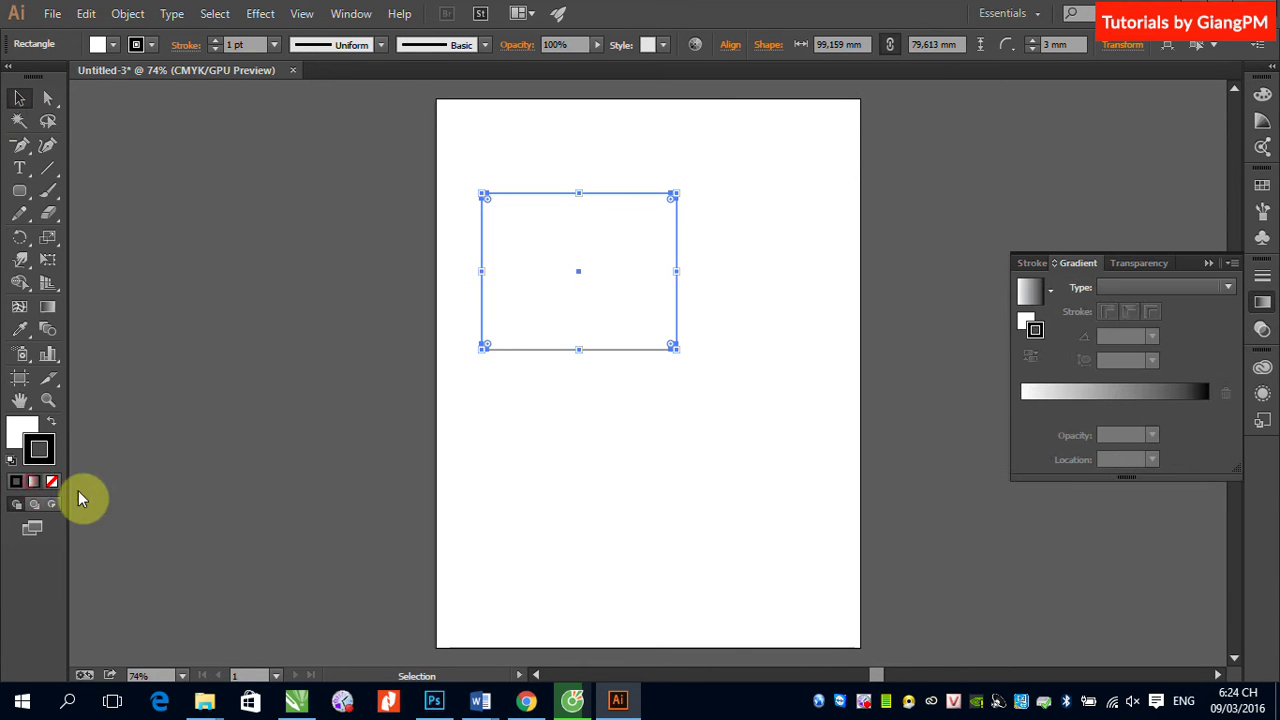
left_click(1226, 287)
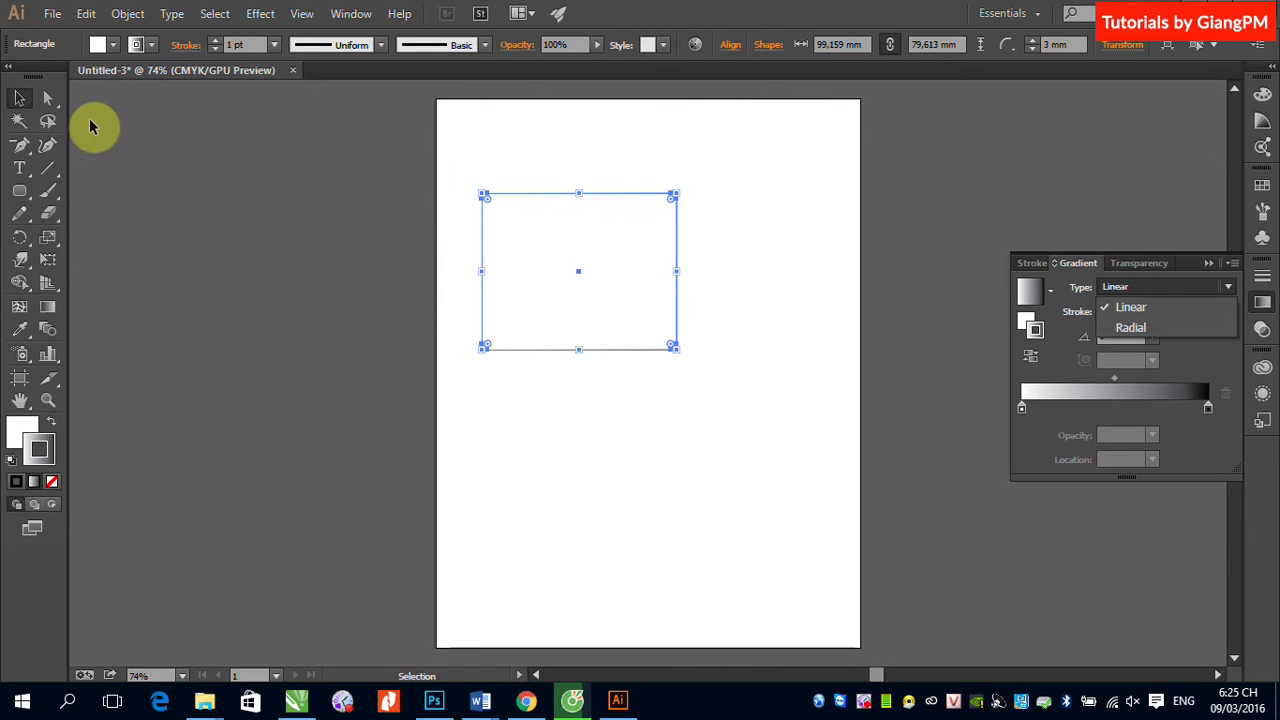
left_click(432, 188)
Reselect the trial rounded rectangle and delete it
left_click(577, 163)
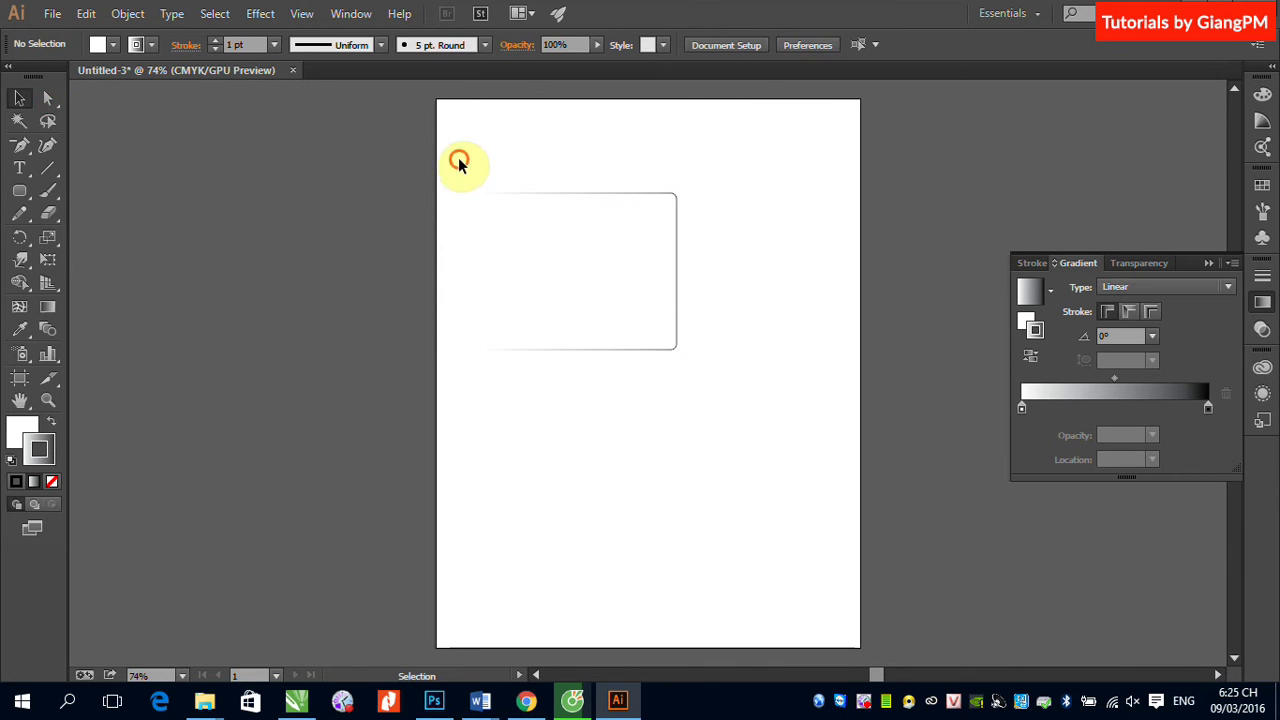
left_click_drag(457, 163, 735, 385)
key("Delete")
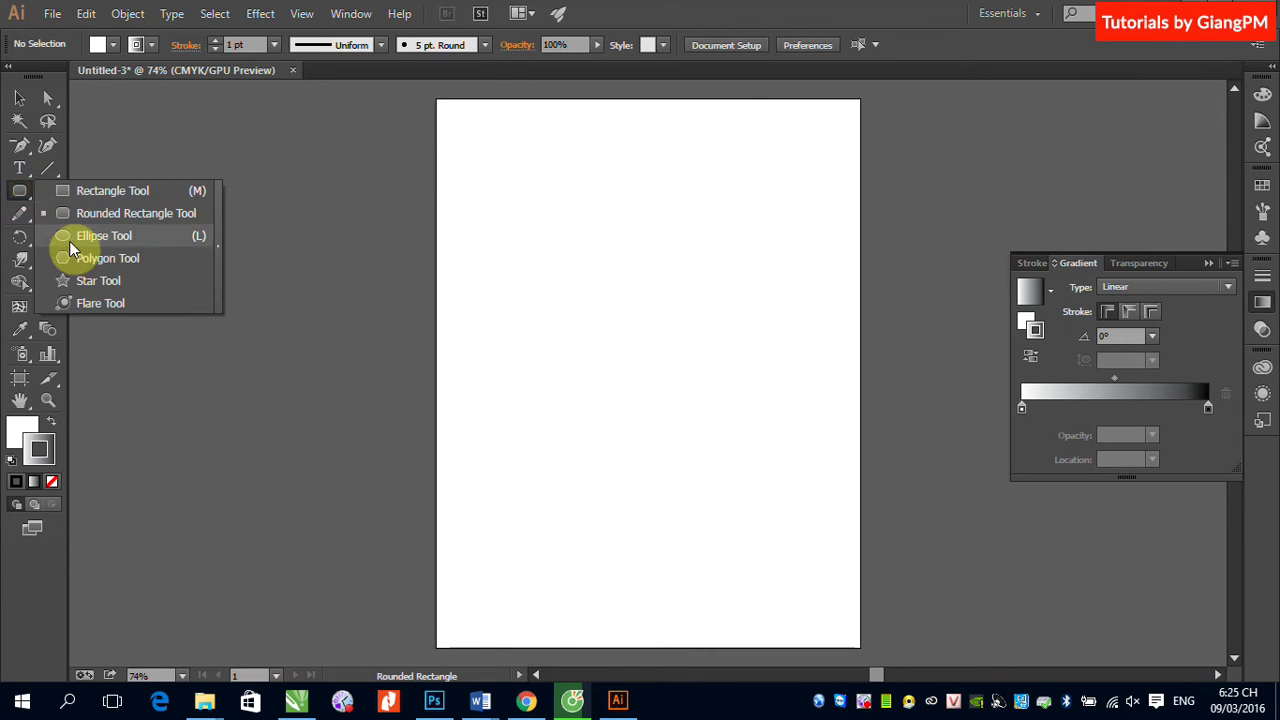
Draw a large white-filled circle in the middle of the artboard with the Ellipse tool
left_click_drag(22, 193, 72, 236)
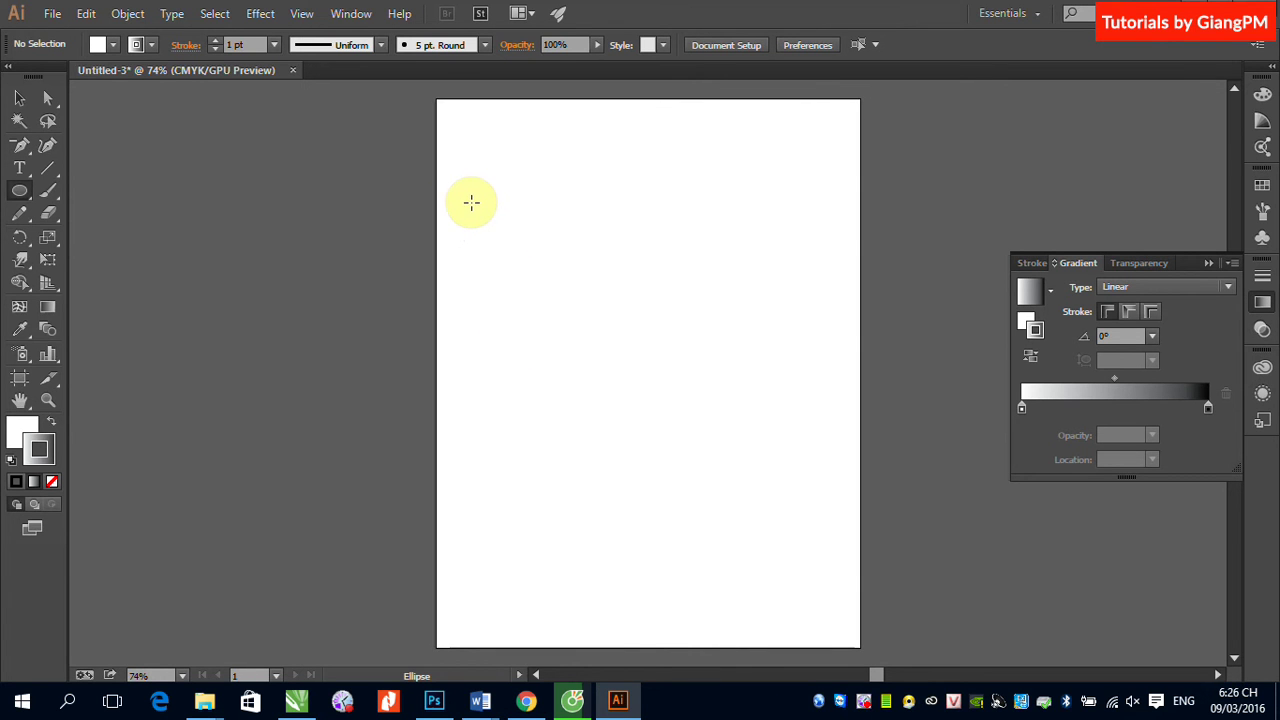
left_click_drag(471, 202, 788, 553)
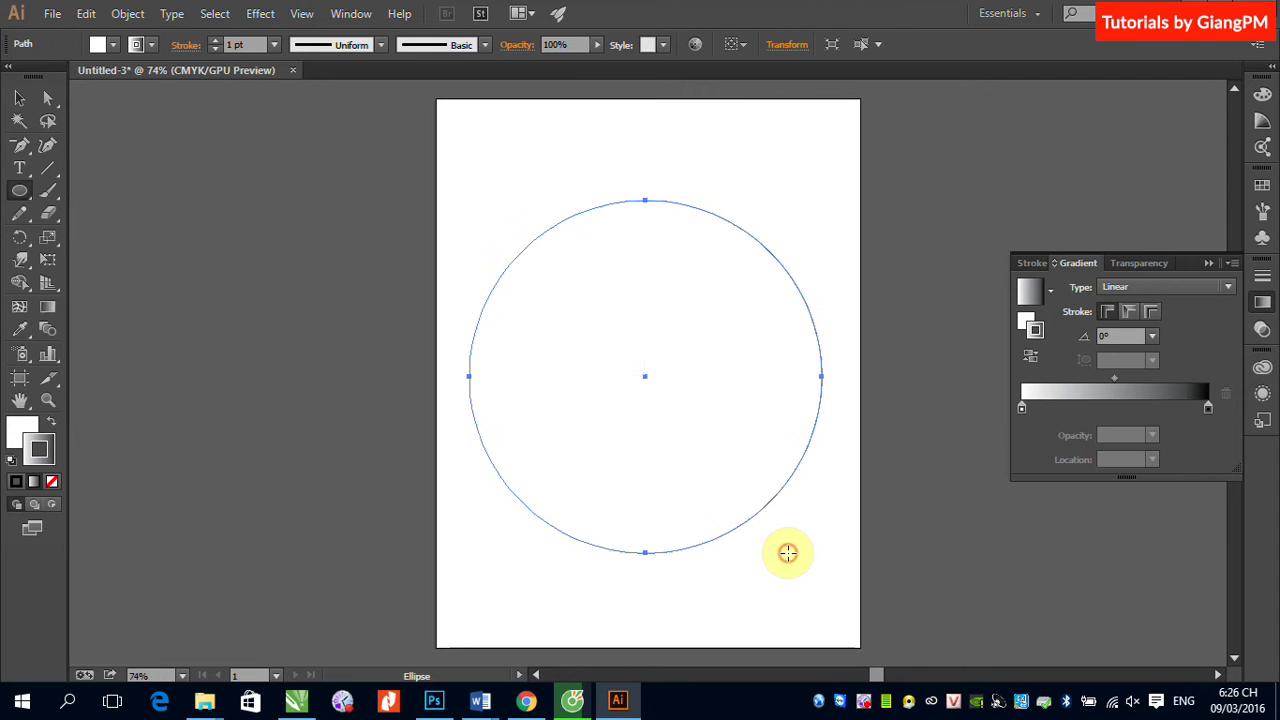
left_click(19, 98)
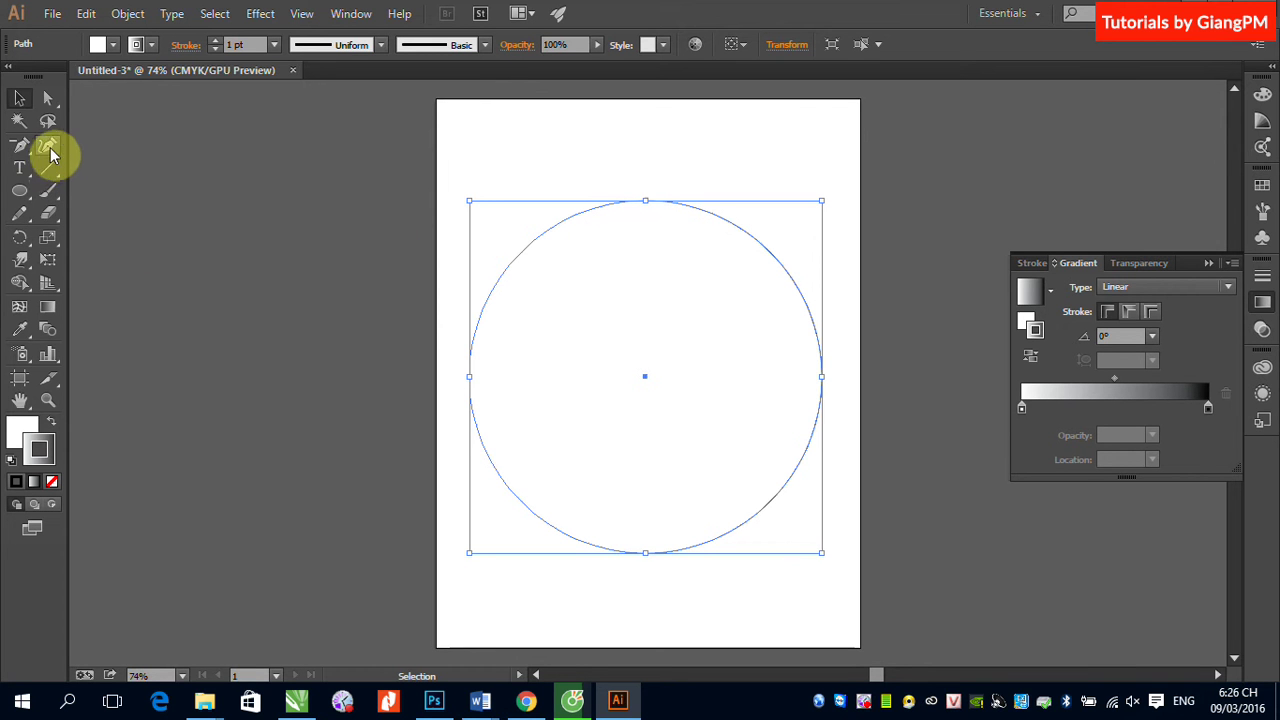
Draw a vertical line through the circle and give it a black stroke
key("minus")
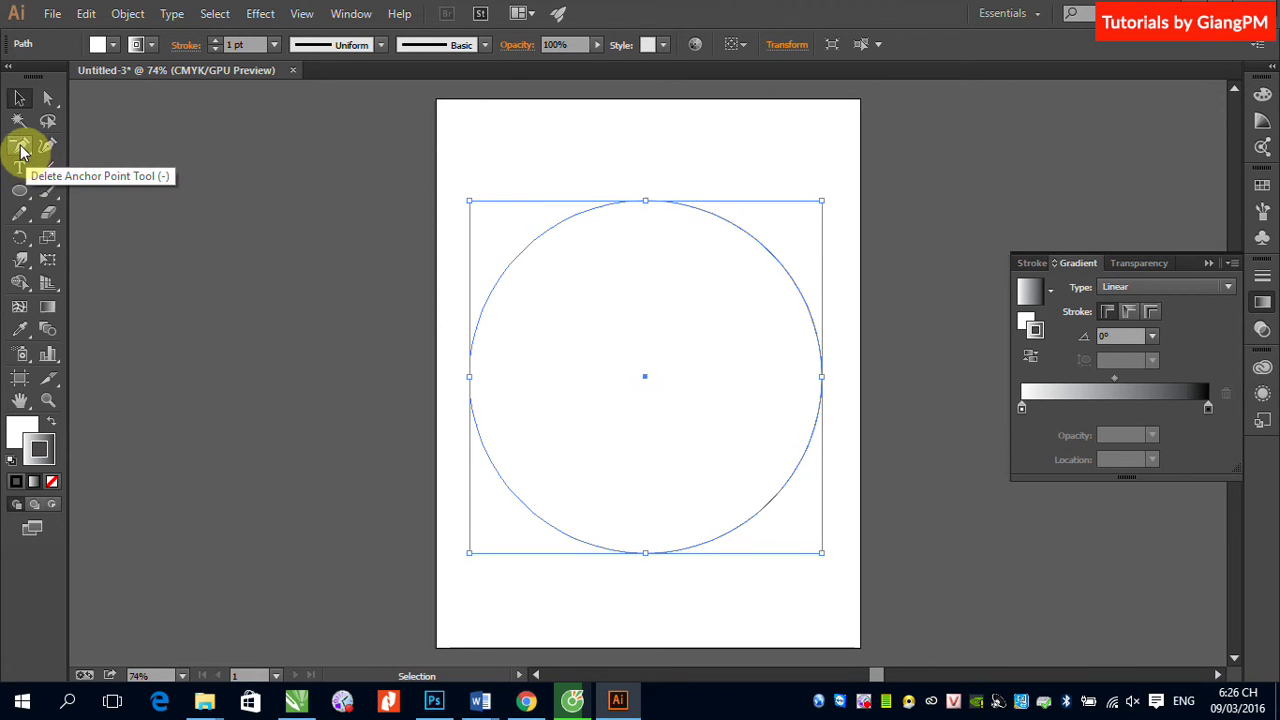
left_click(48, 169)
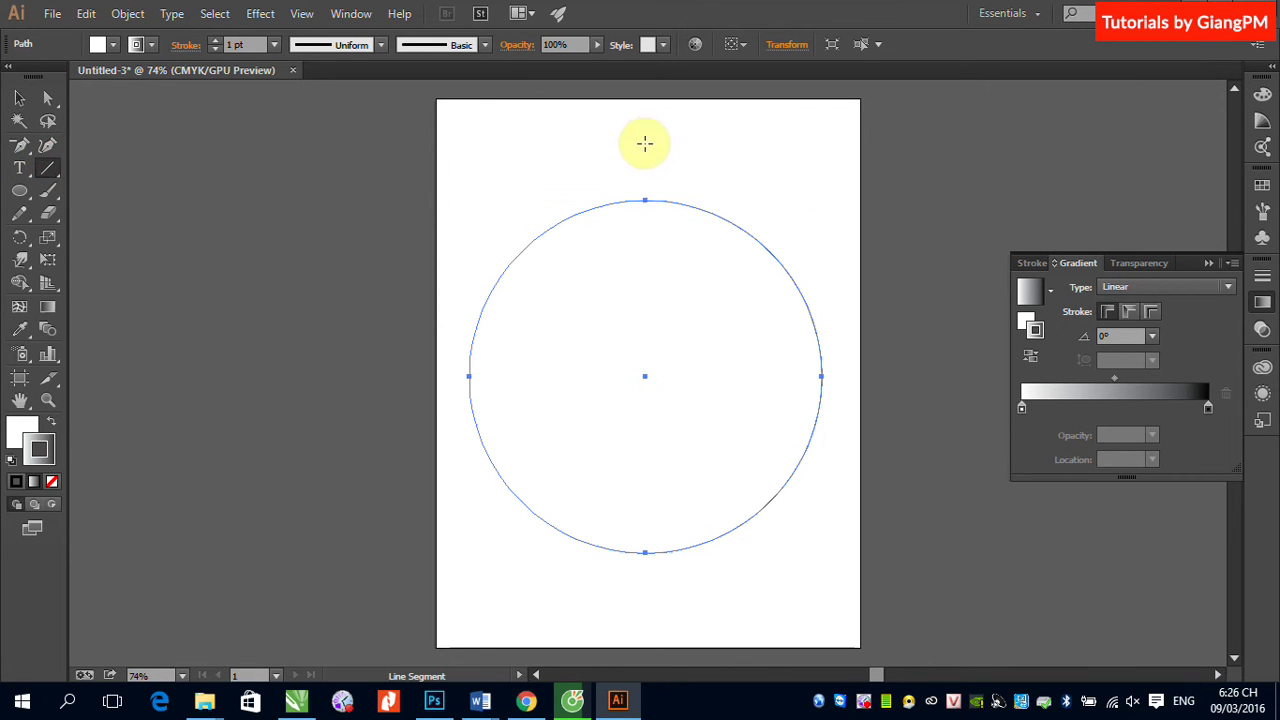
left_click_drag(640, 132, 639, 622)
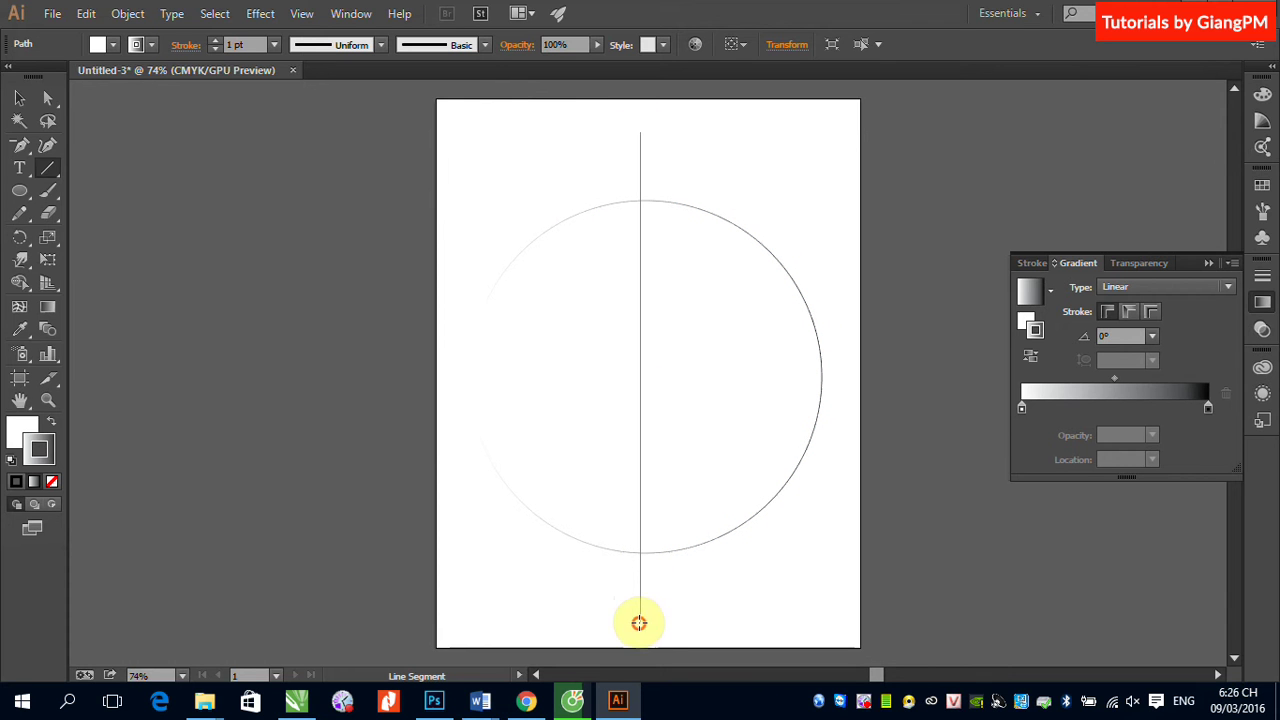
left_click(20, 97)
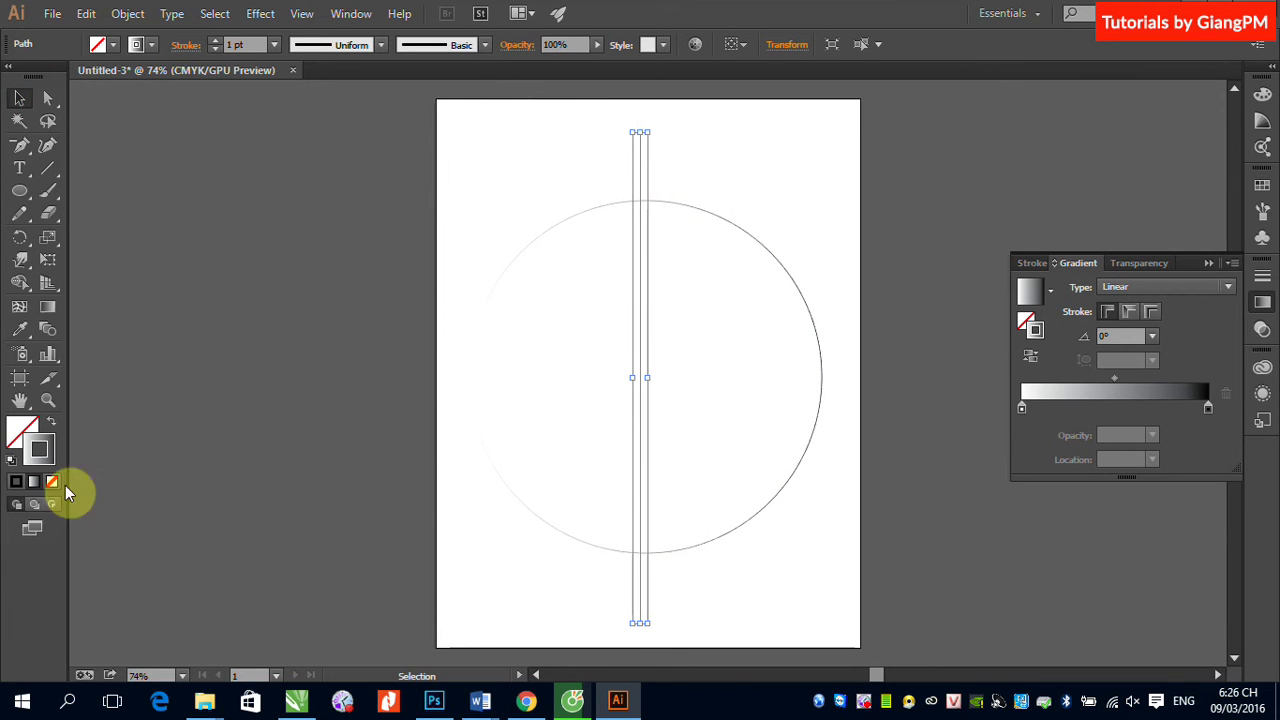
left_click(16, 481)
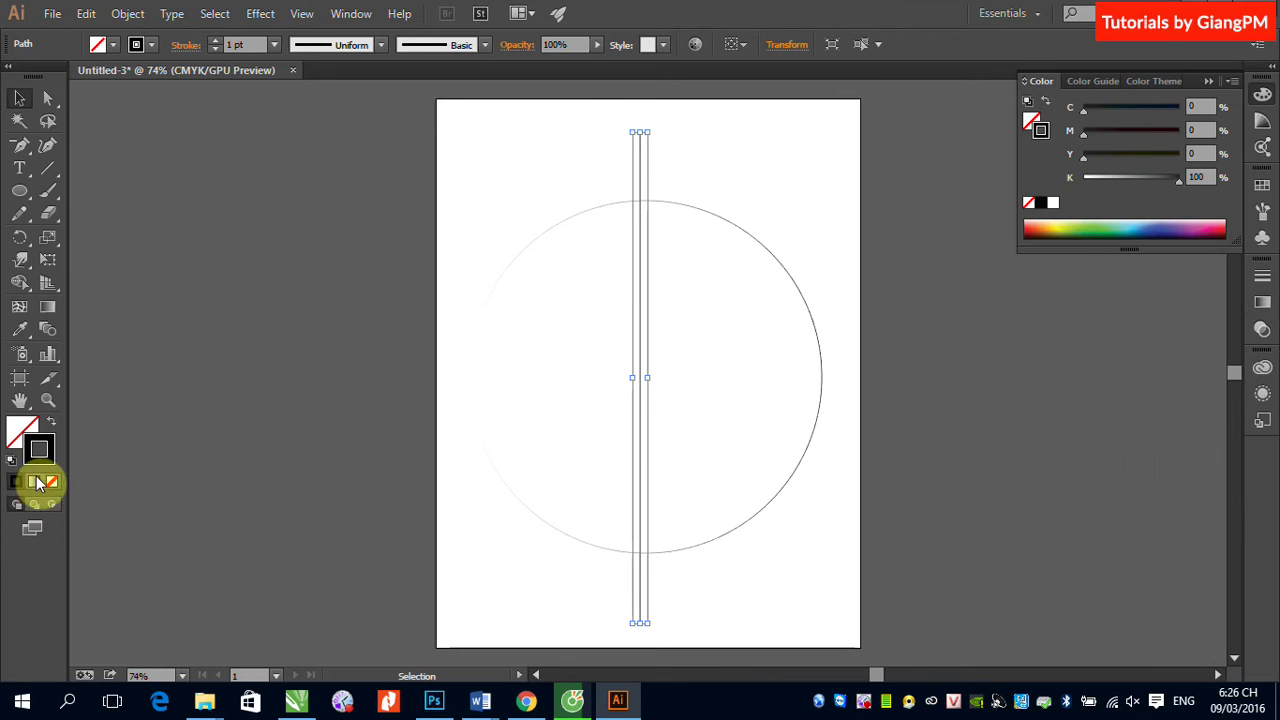
Centre the vertical line horizontally on the circle, then reselect the line
left_click(727, 222)
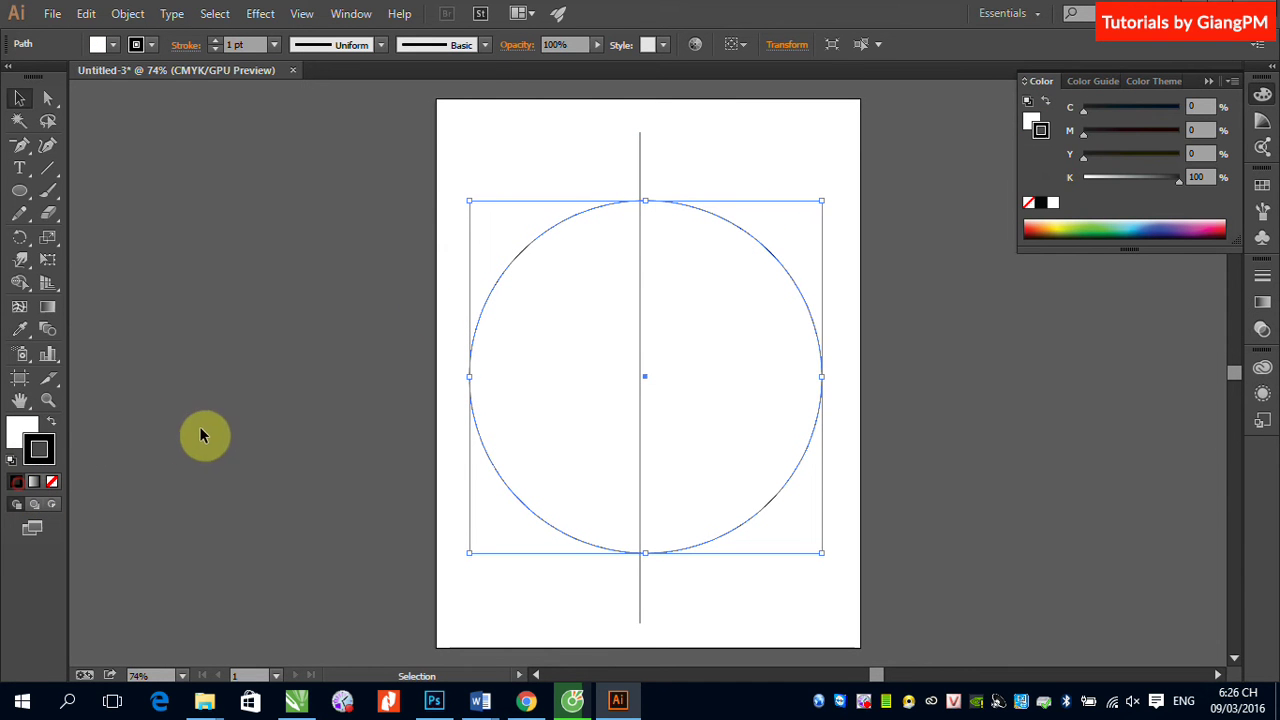
left_click(730, 158)
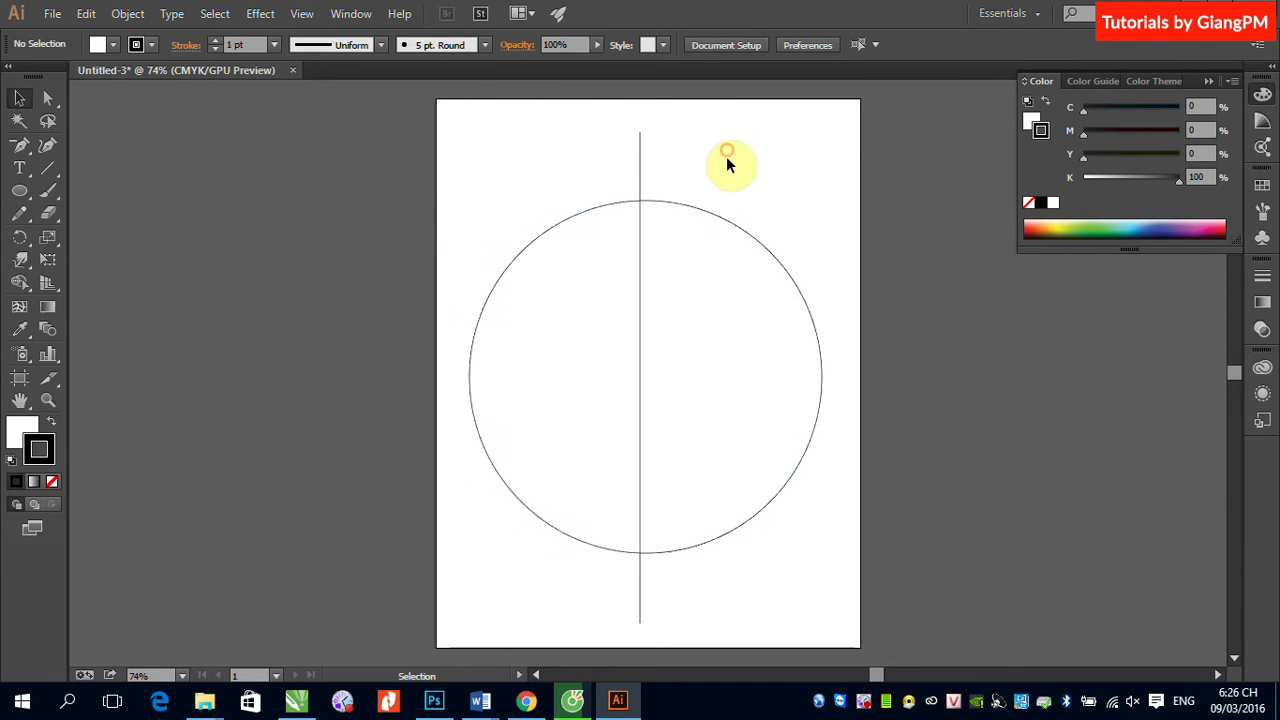
left_click(641, 172)
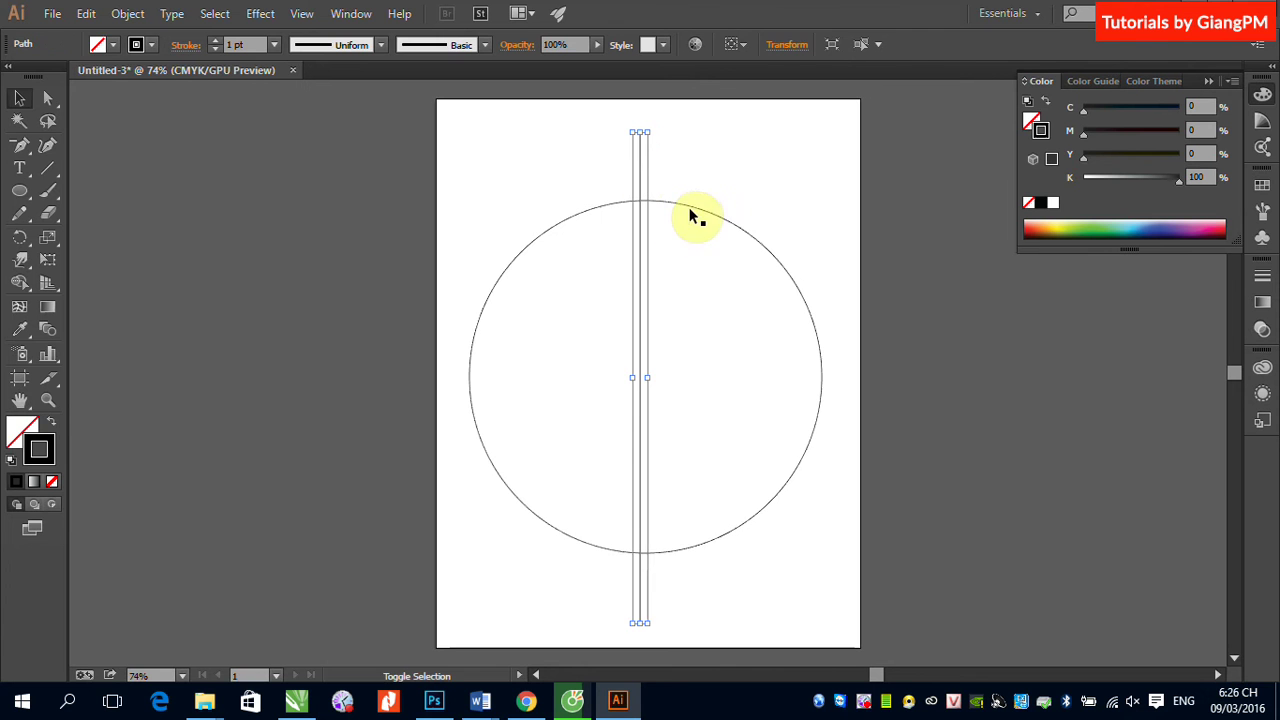
left_click(689, 207, "shift")
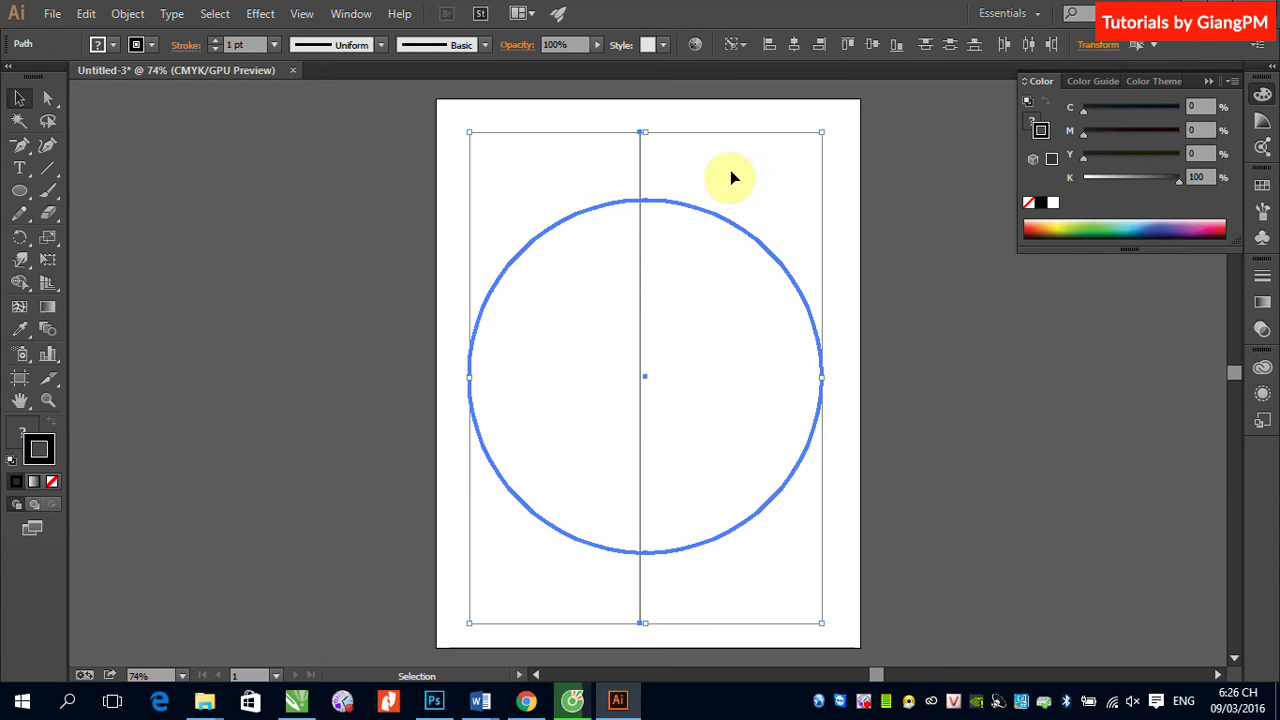
left_click(794, 45)
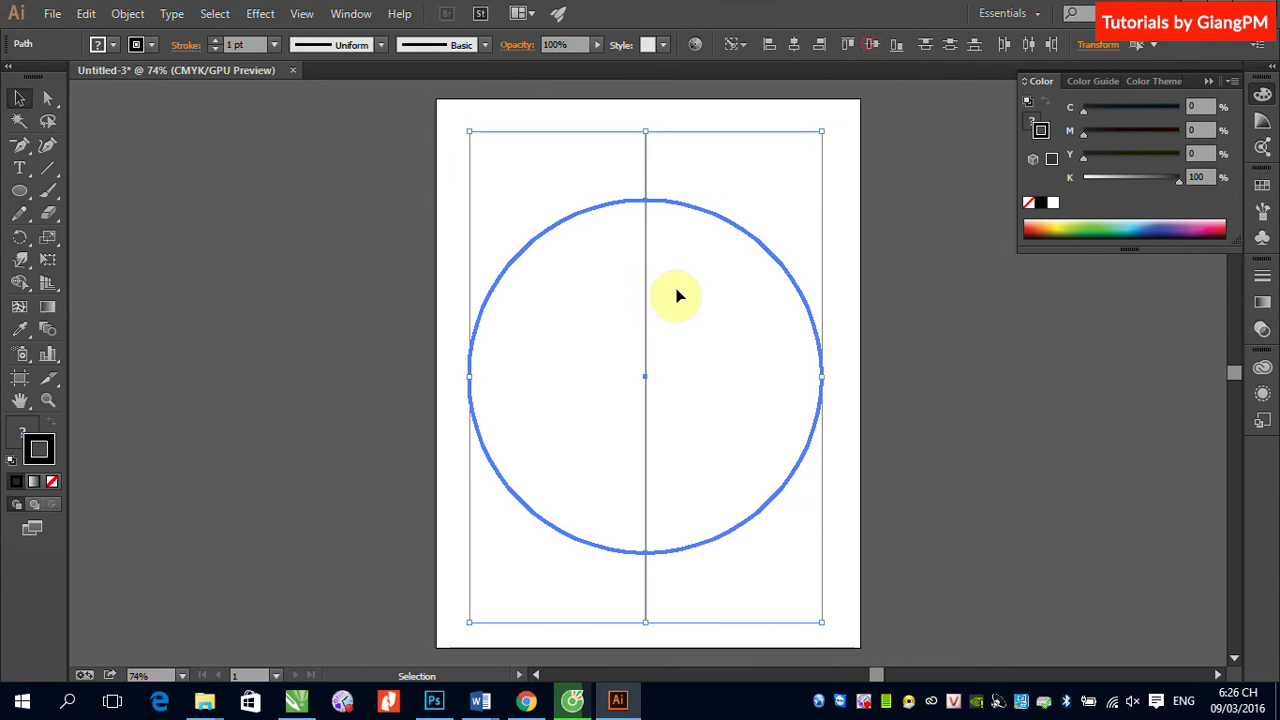
left_click(841, 194)
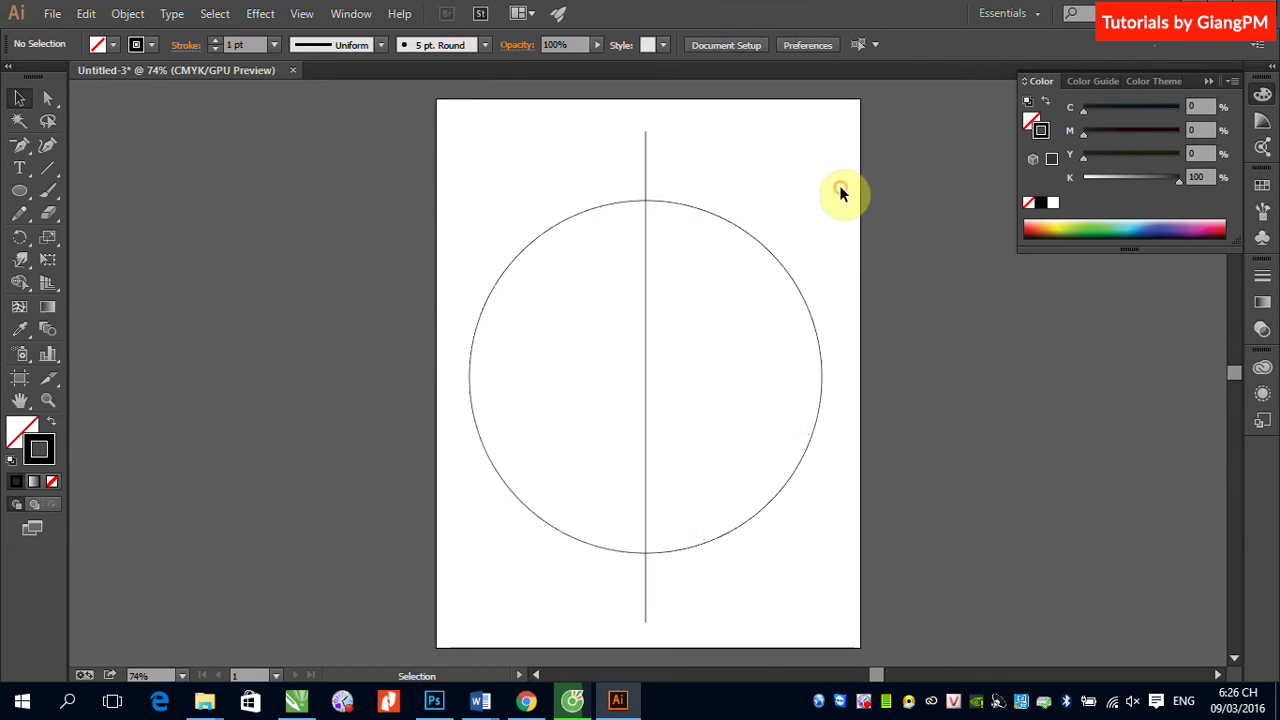
left_click(646, 173)
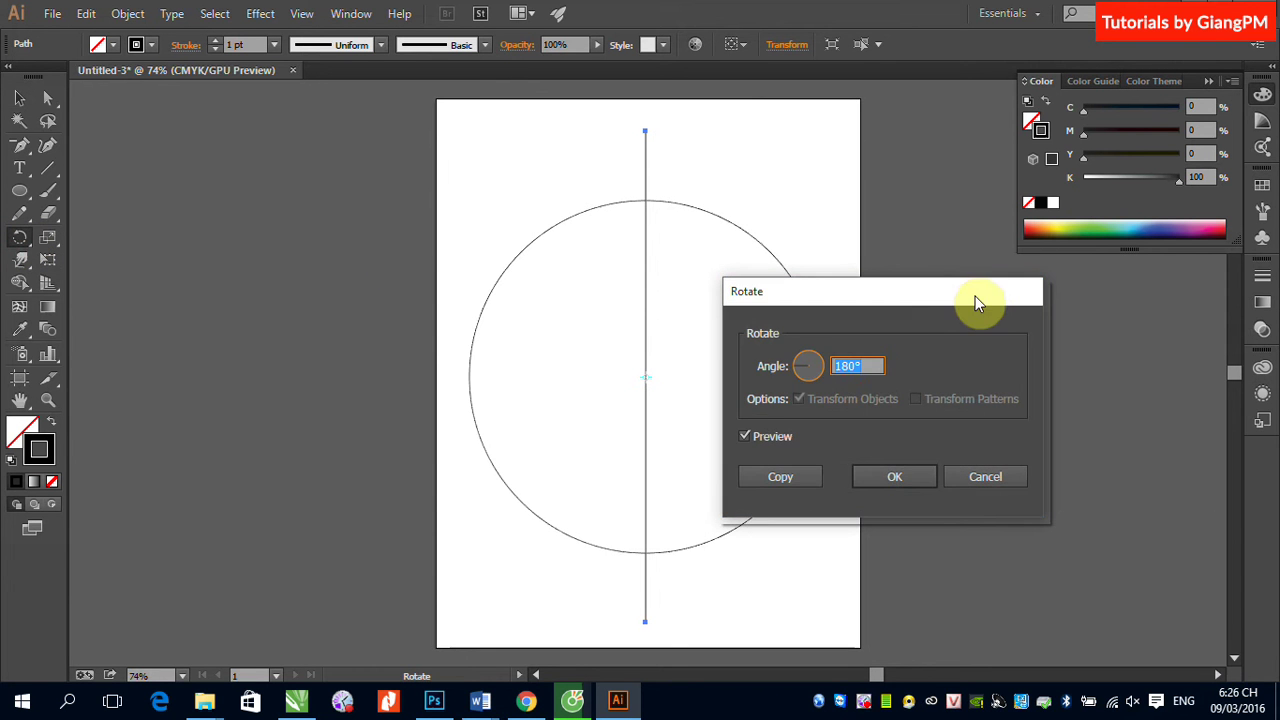
Copy the line rotated by 15° and repeat with Ctrl+D to fan it around the centre
left_click_drag(950, 299, 1090, 305)
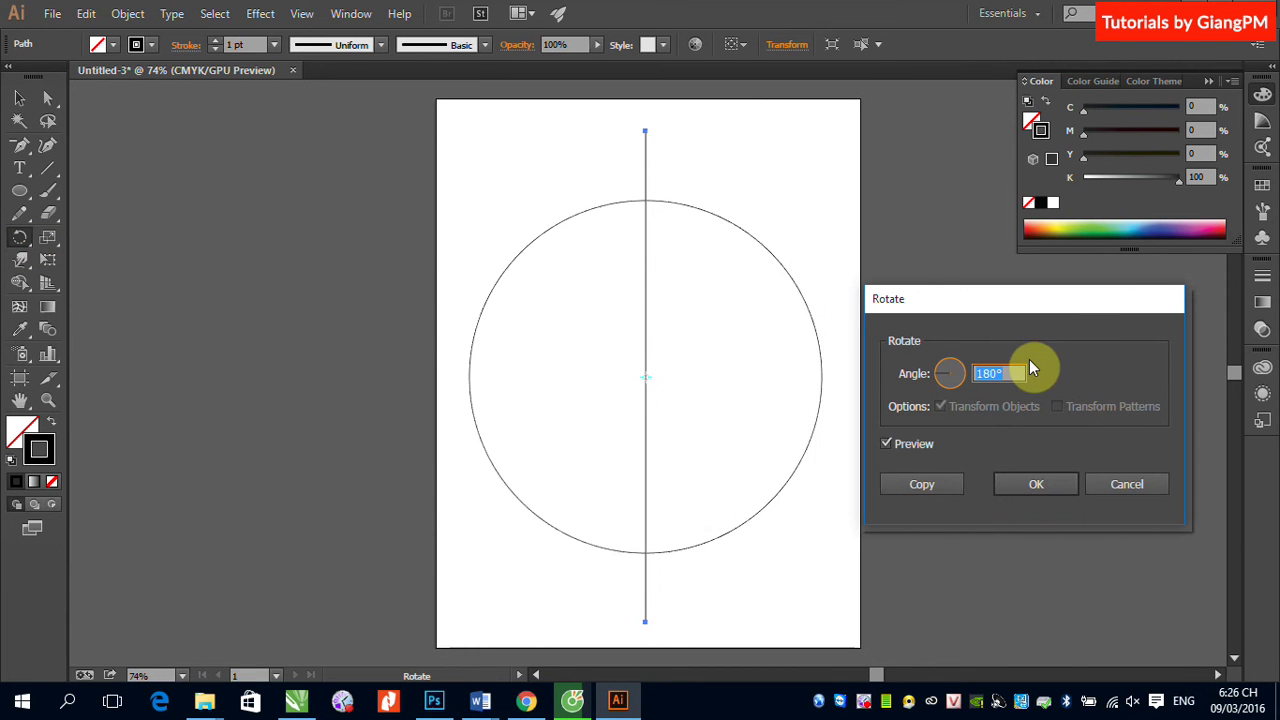
type("15")
left_click(887, 444)
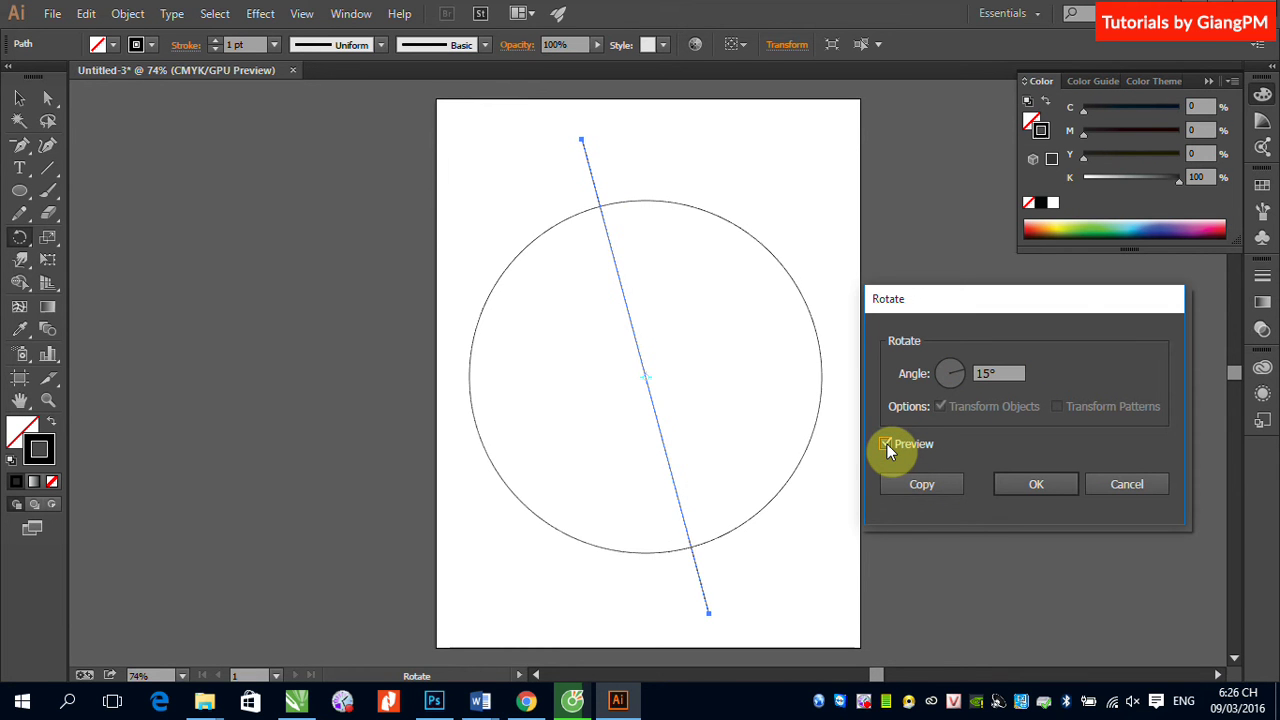
left_click(921, 484)
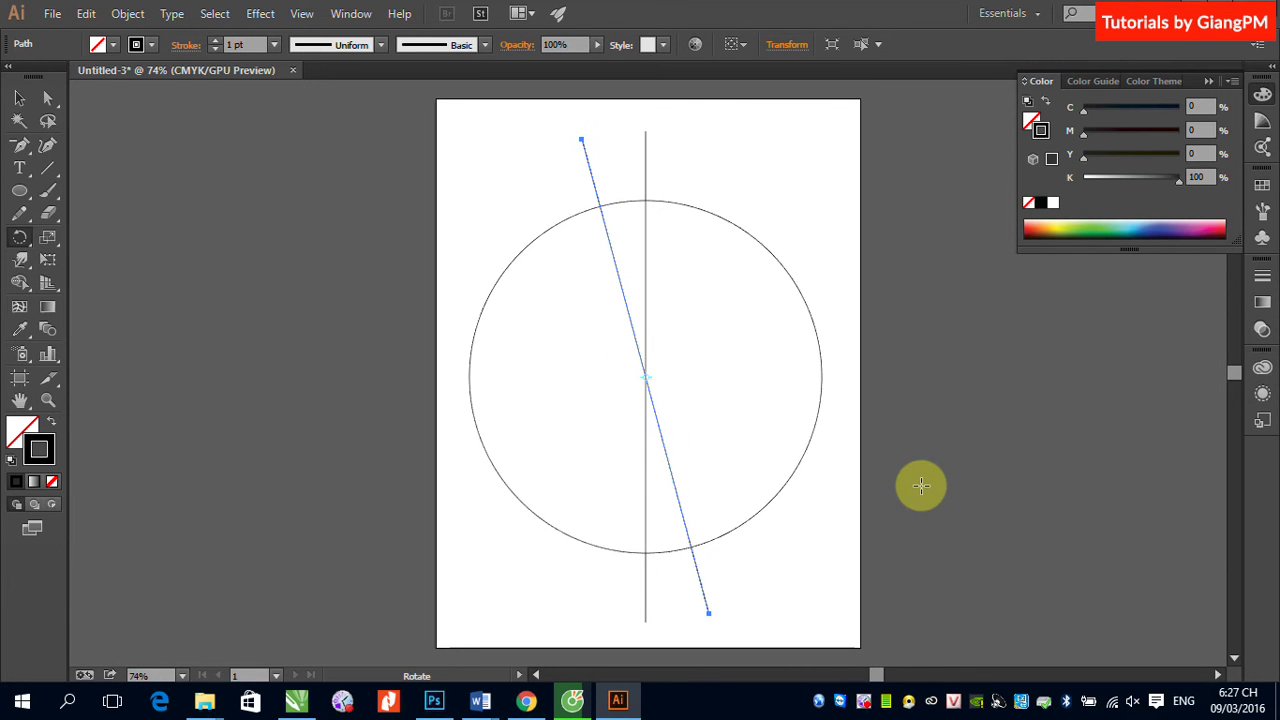
key("ctrl+d")
key("ctrl+d")
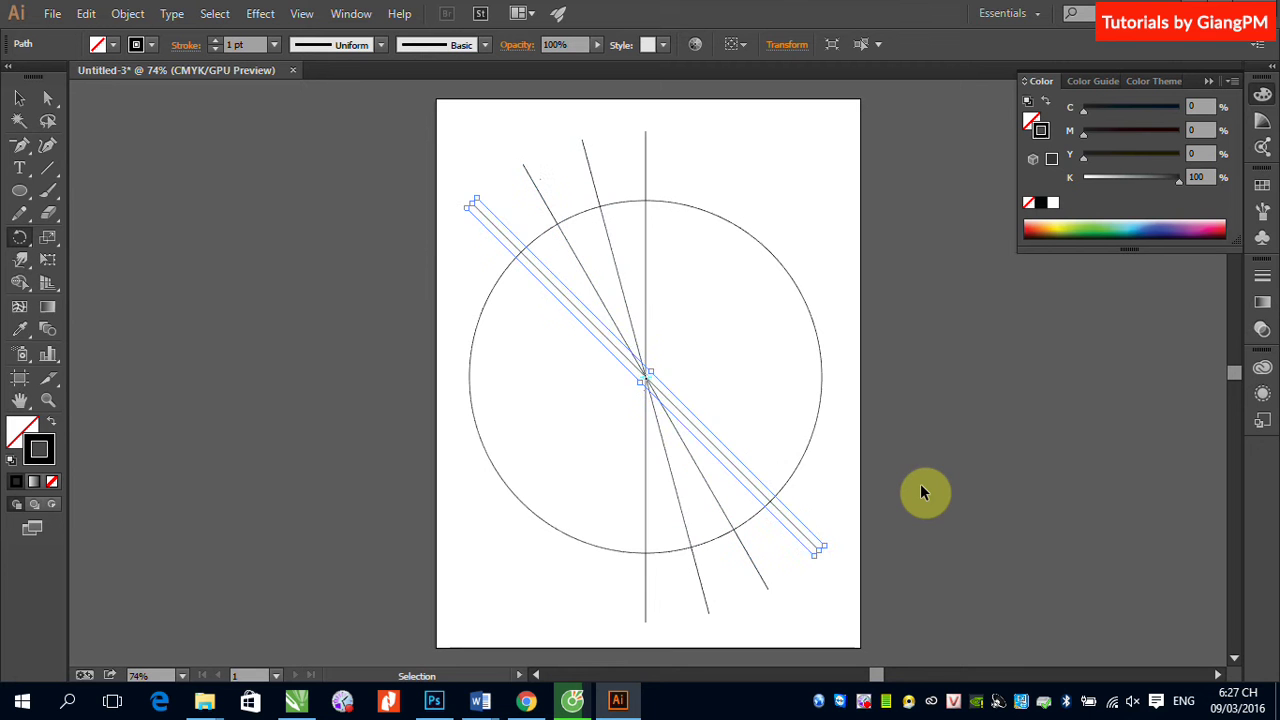
key("ctrl+d")
key("ctrl+d")
key("ctrl+d")
key("ctrl+d")
key("ctrl+d")
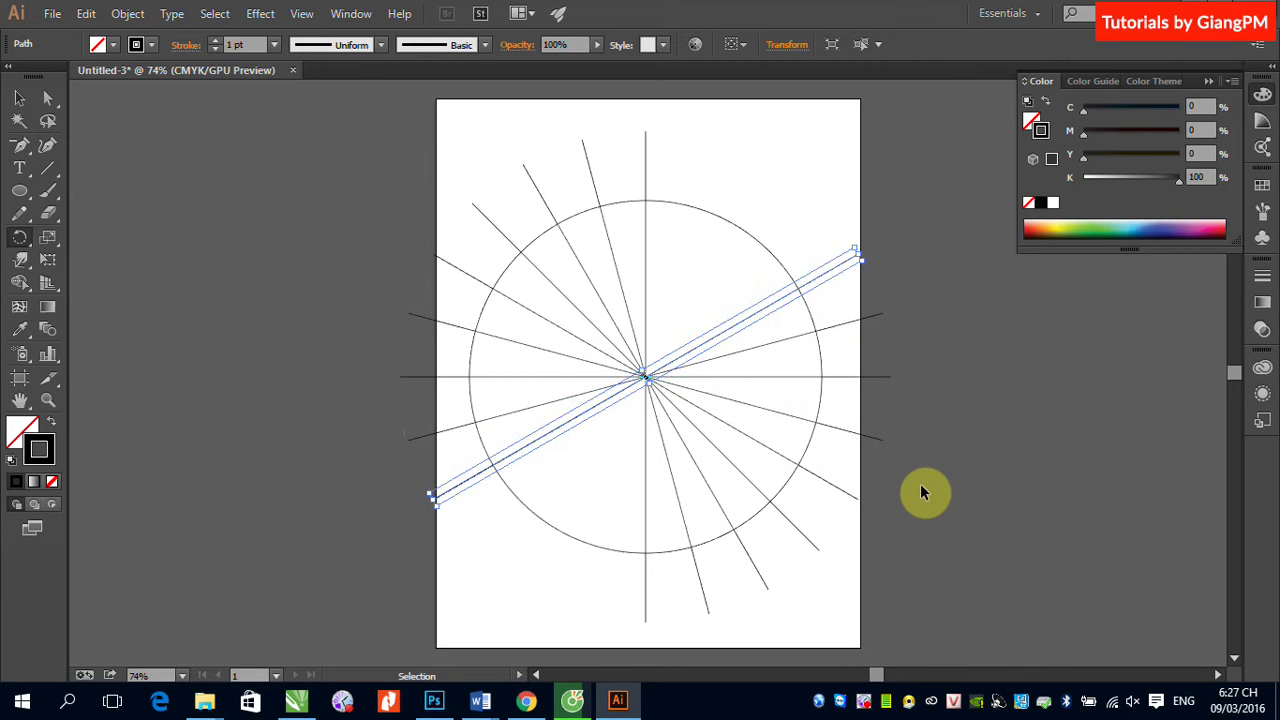
key("ctrl+d")
key("ctrl+d")
key("ctrl+d")
key("r")
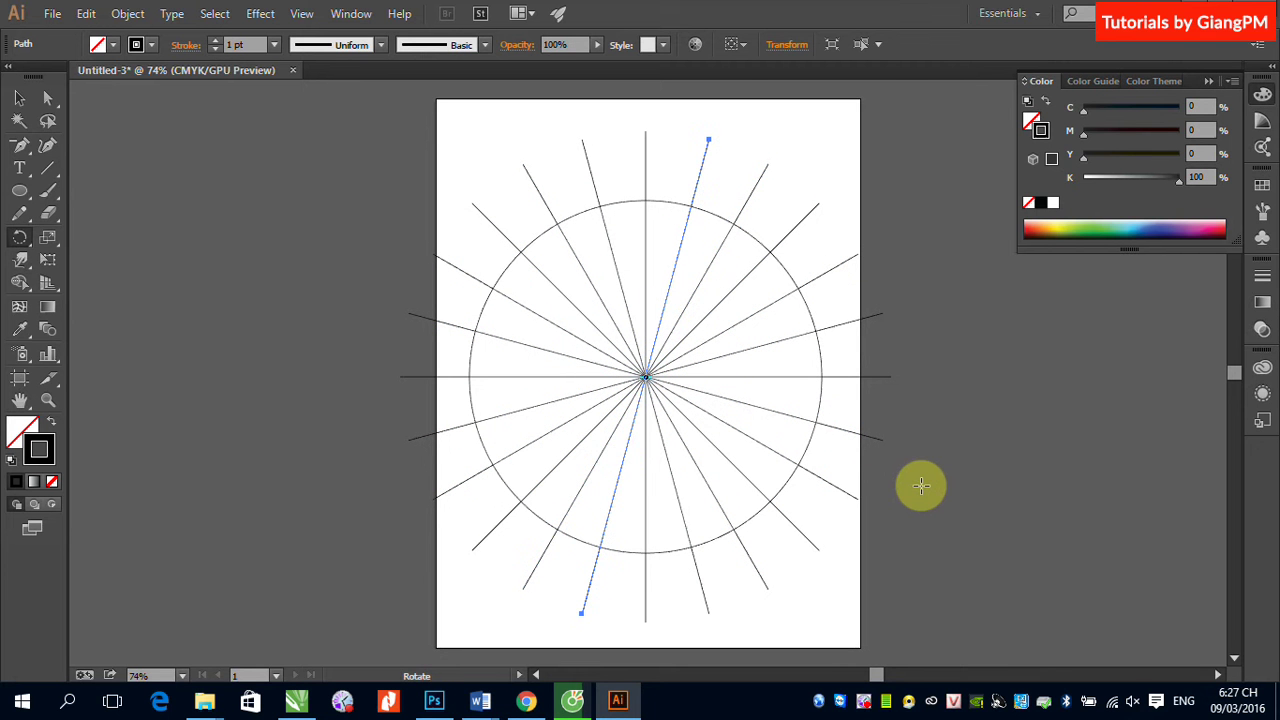
left_click(19, 97)
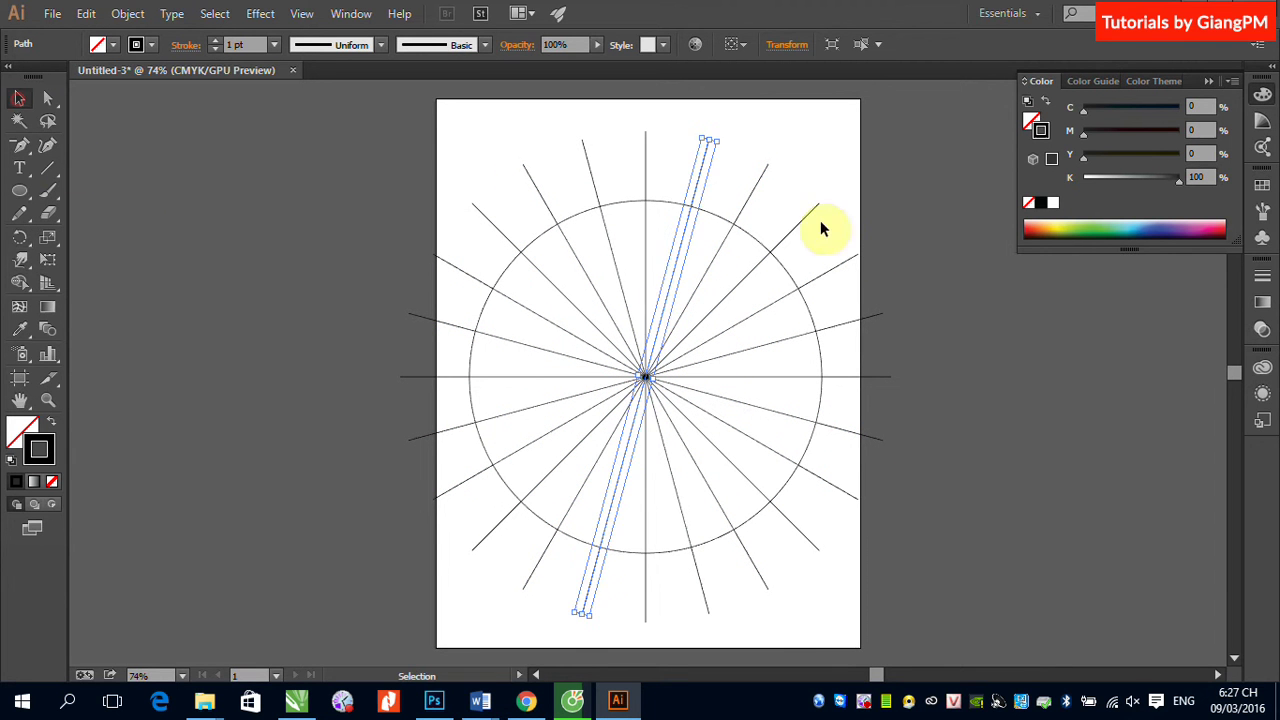
left_click(897, 217)
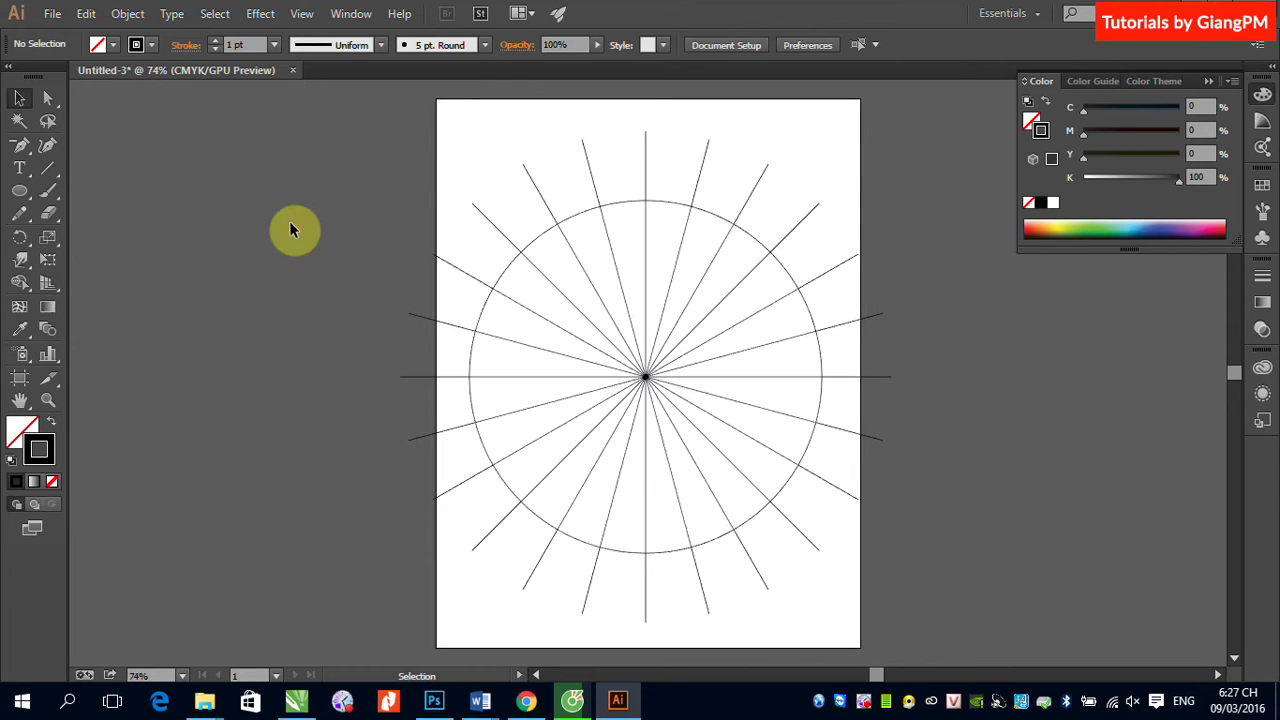
Select the circle and all lines with the Shape Builder tool and show the Swatches panel
left_click_drag(380, 147, 804, 551)
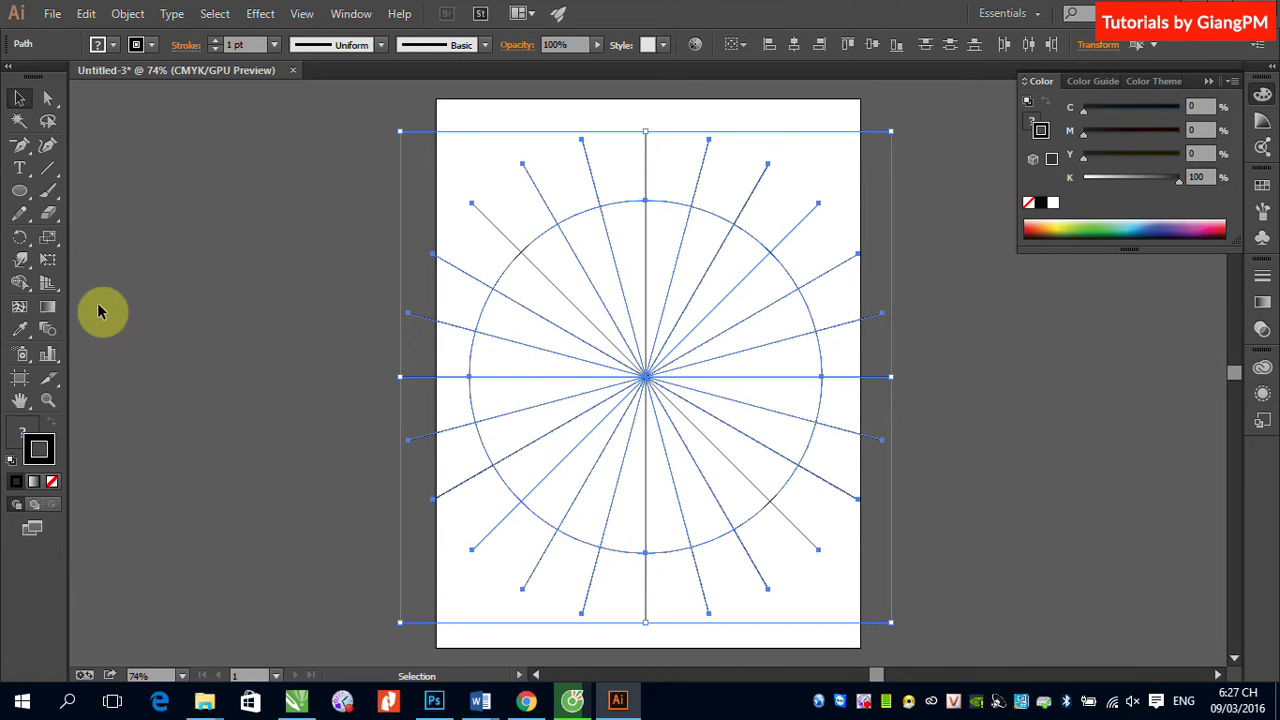
left_click(22, 288)
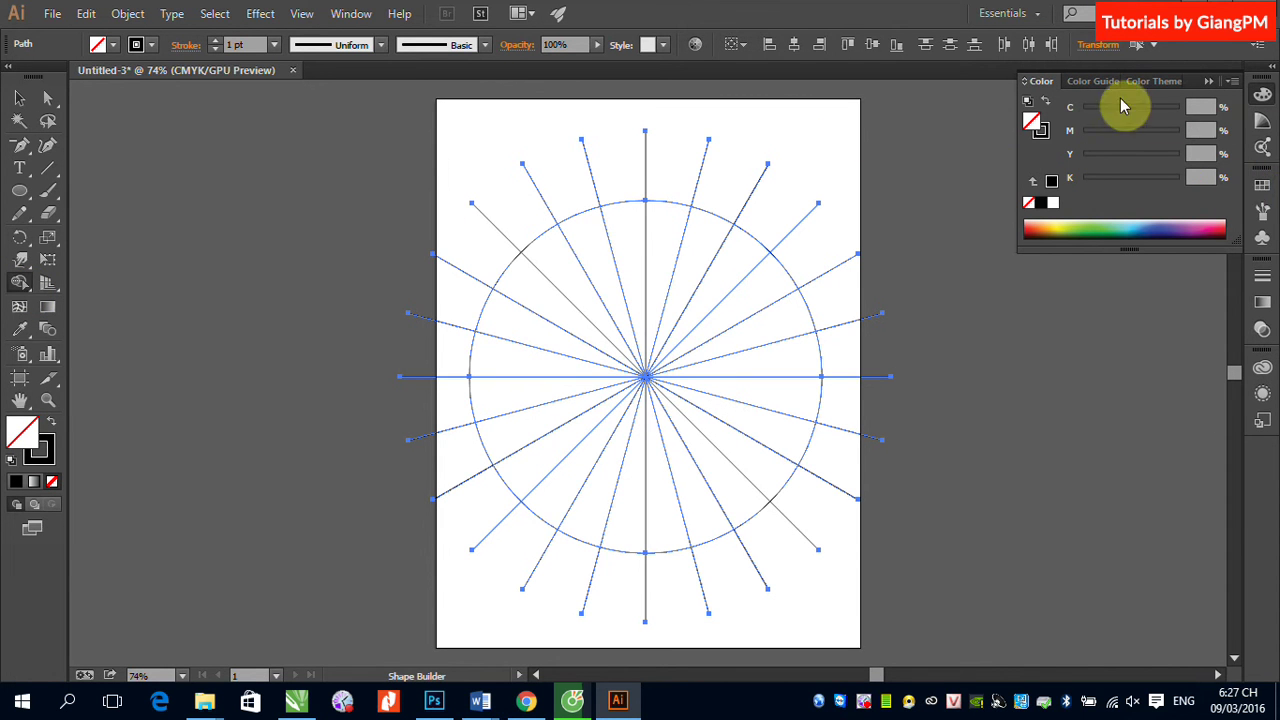
left_click(1257, 185)
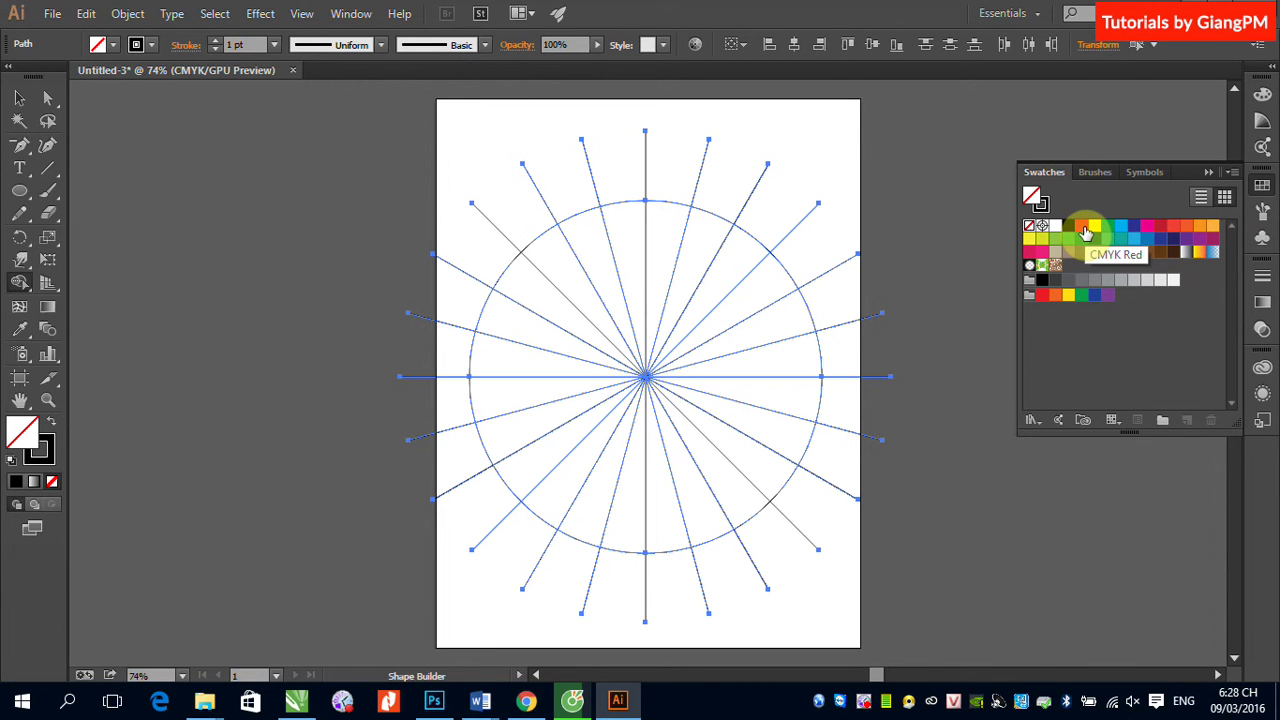
Fill opposite wedge pairs red, yellow, green, cyan and dark blue
left_click(1085, 232)
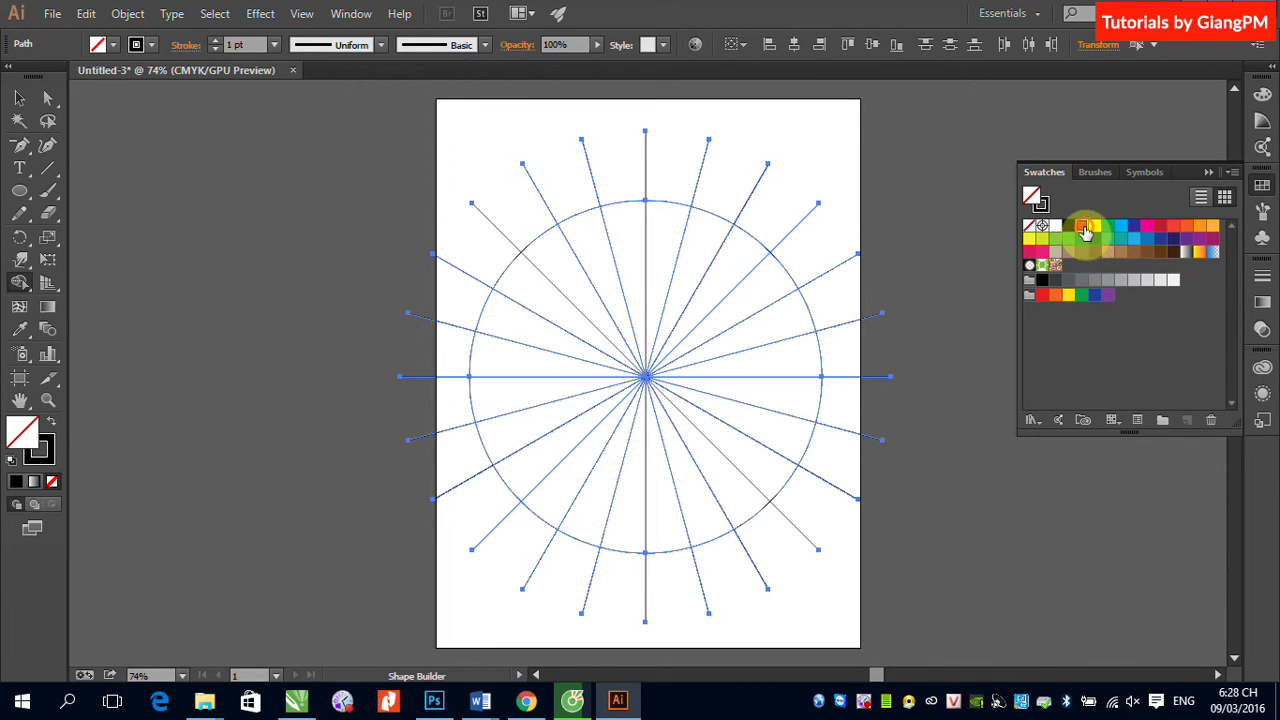
left_click(638, 250)
left_click(657, 497)
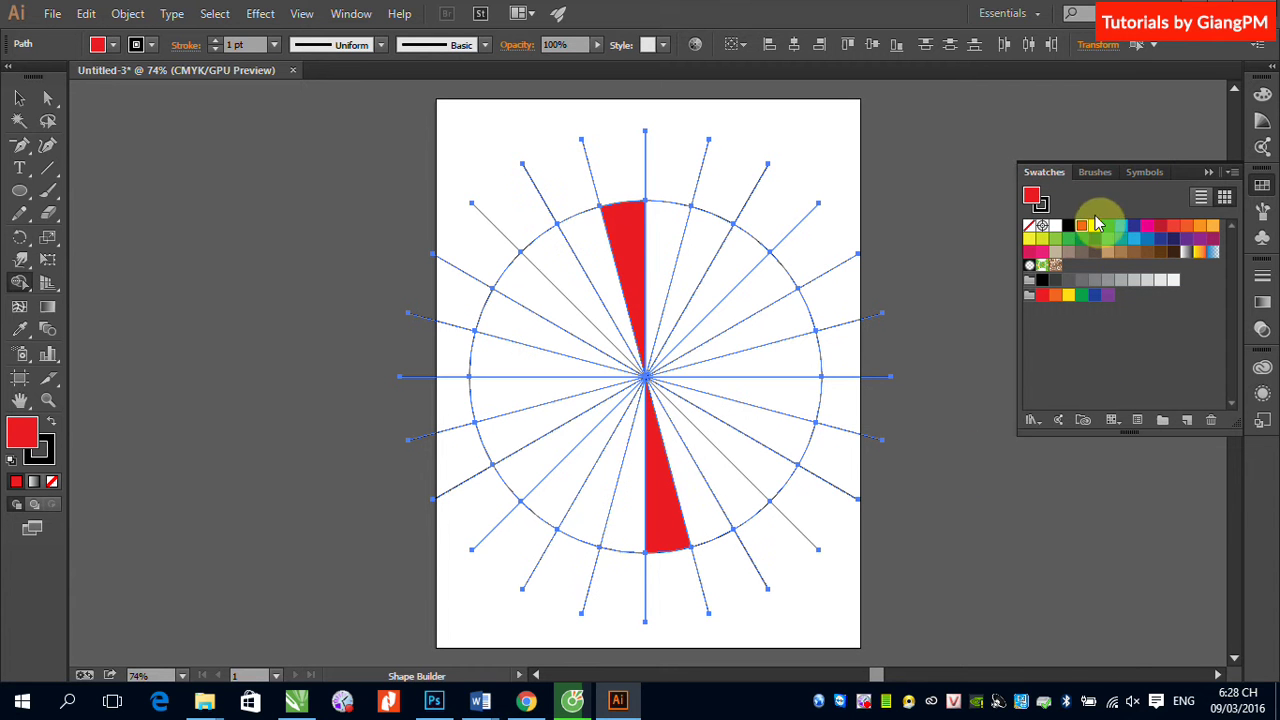
left_click(1093, 229)
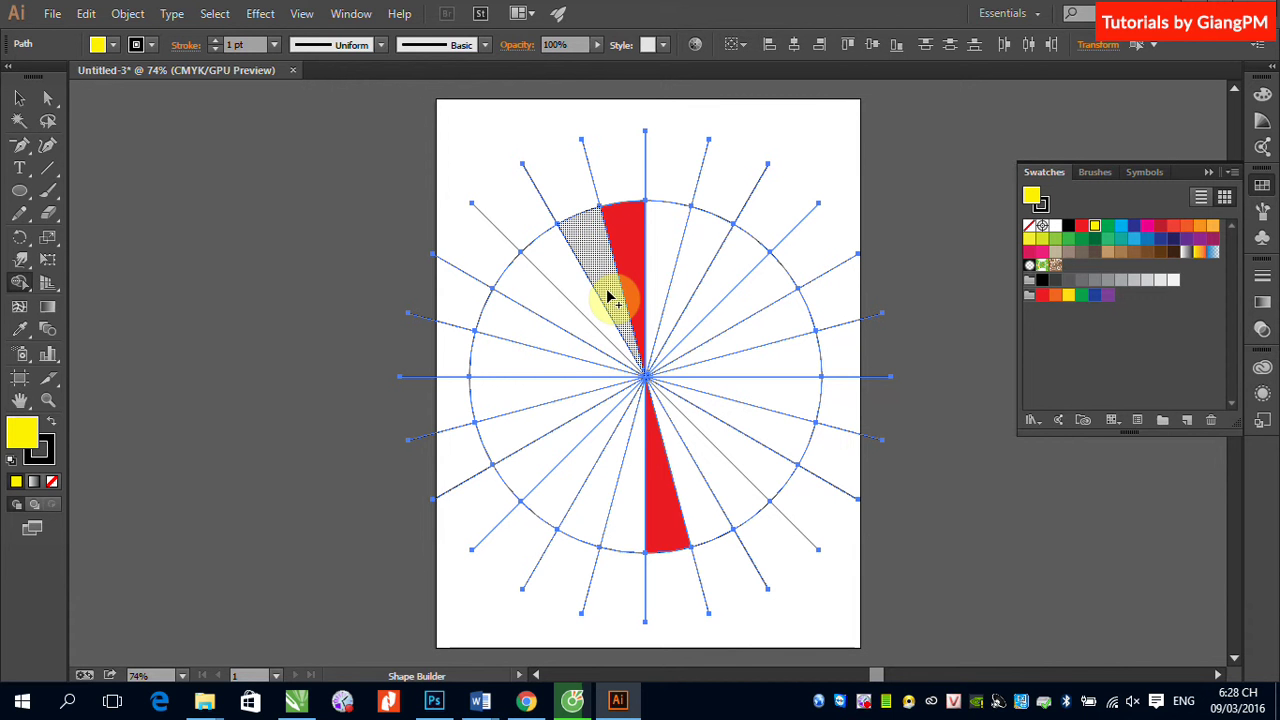
left_click(608, 297)
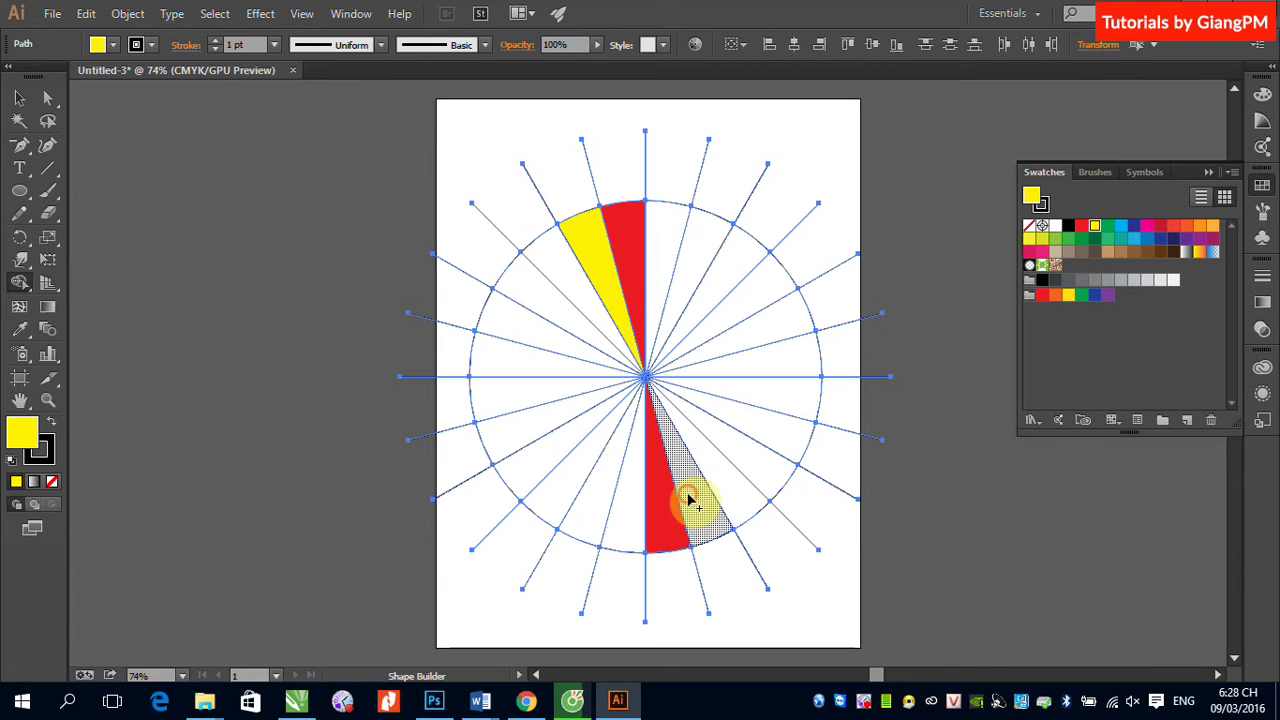
left_click(686, 500)
left_click(1107, 225)
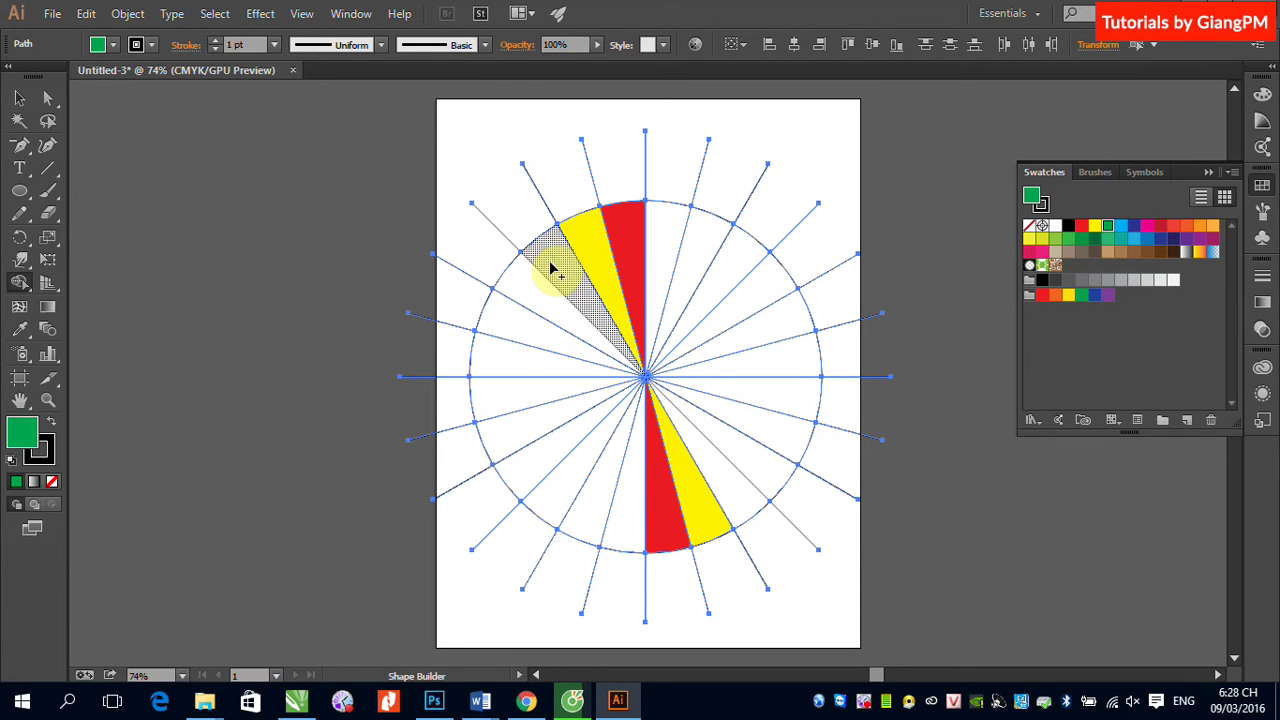
left_click(549, 262)
left_click(728, 486)
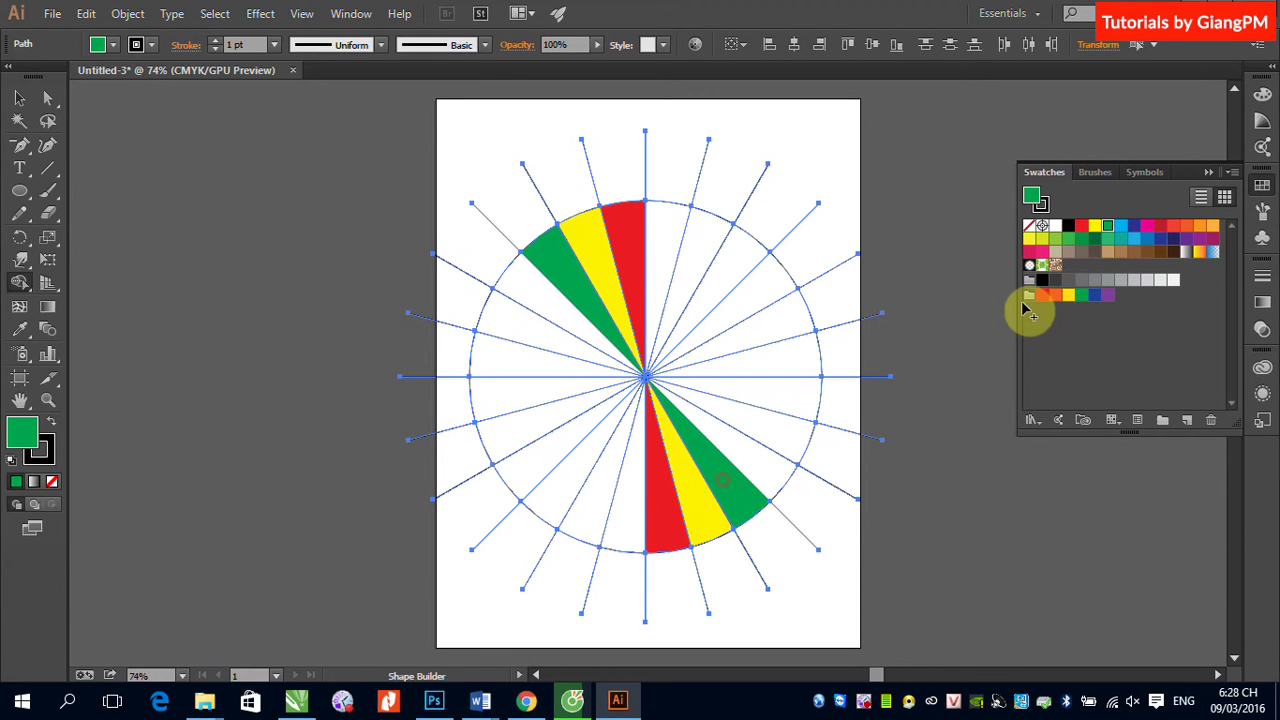
left_click(1121, 226)
left_click(516, 288)
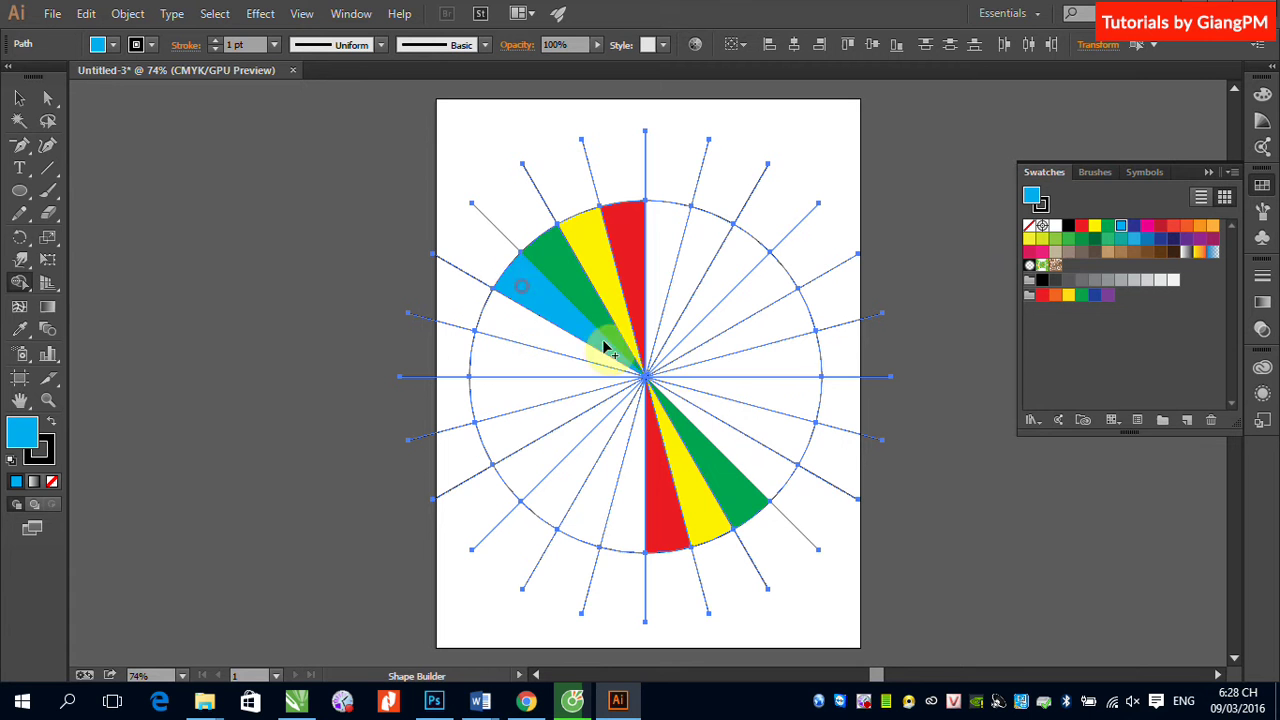
left_click(732, 440)
left_click(1134, 226)
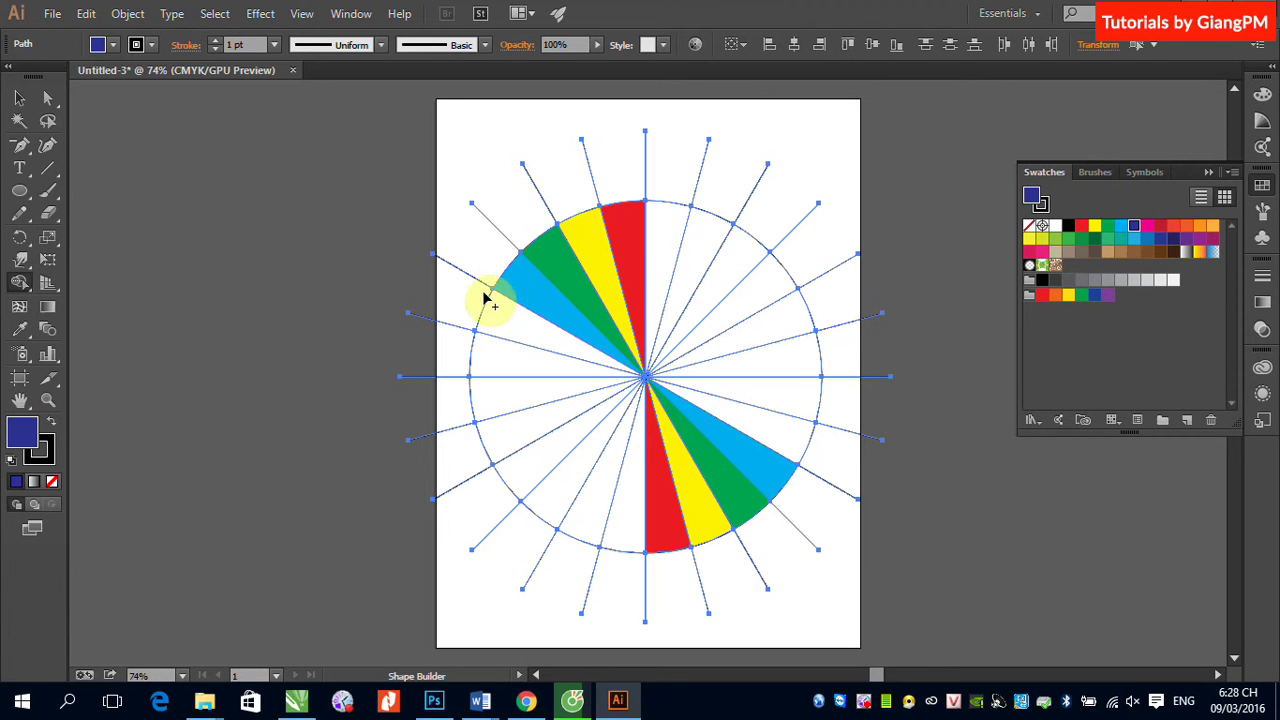
left_click(510, 330)
left_click(761, 428)
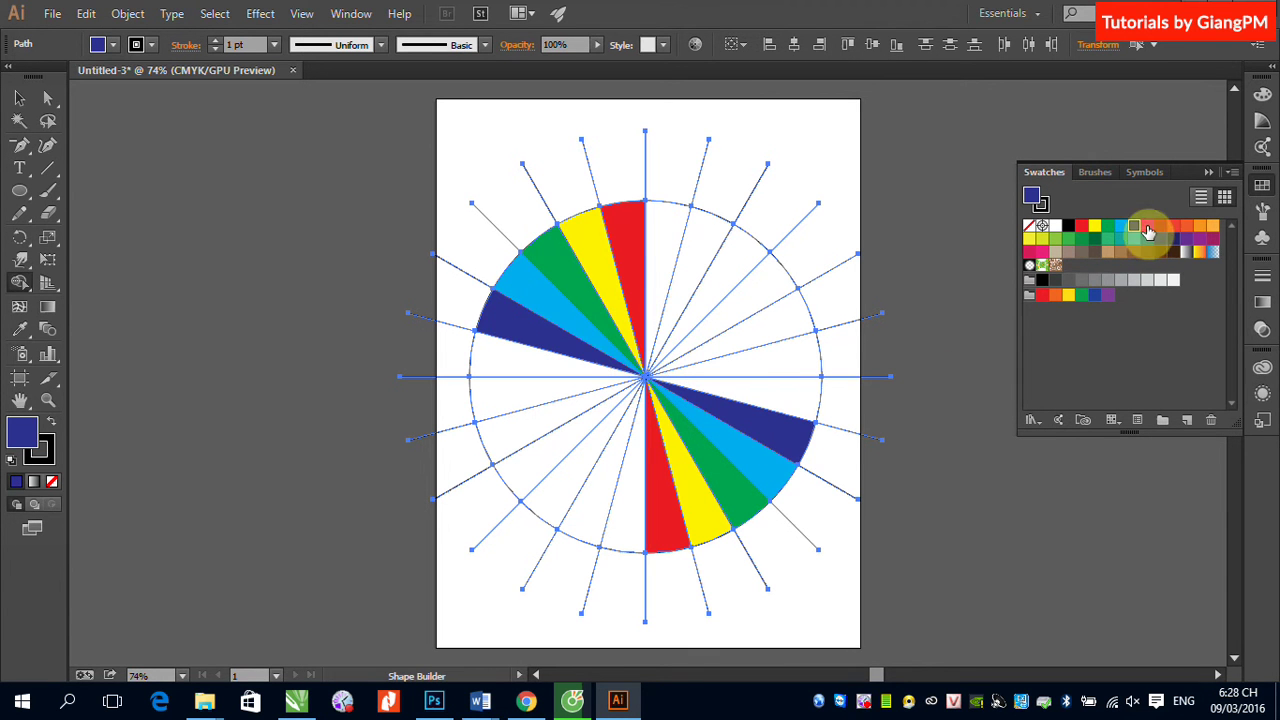
Fill the next opposite wedge pairs magenta, dark red, orange-red and deeper orange
left_click(1145, 228)
left_click(586, 366)
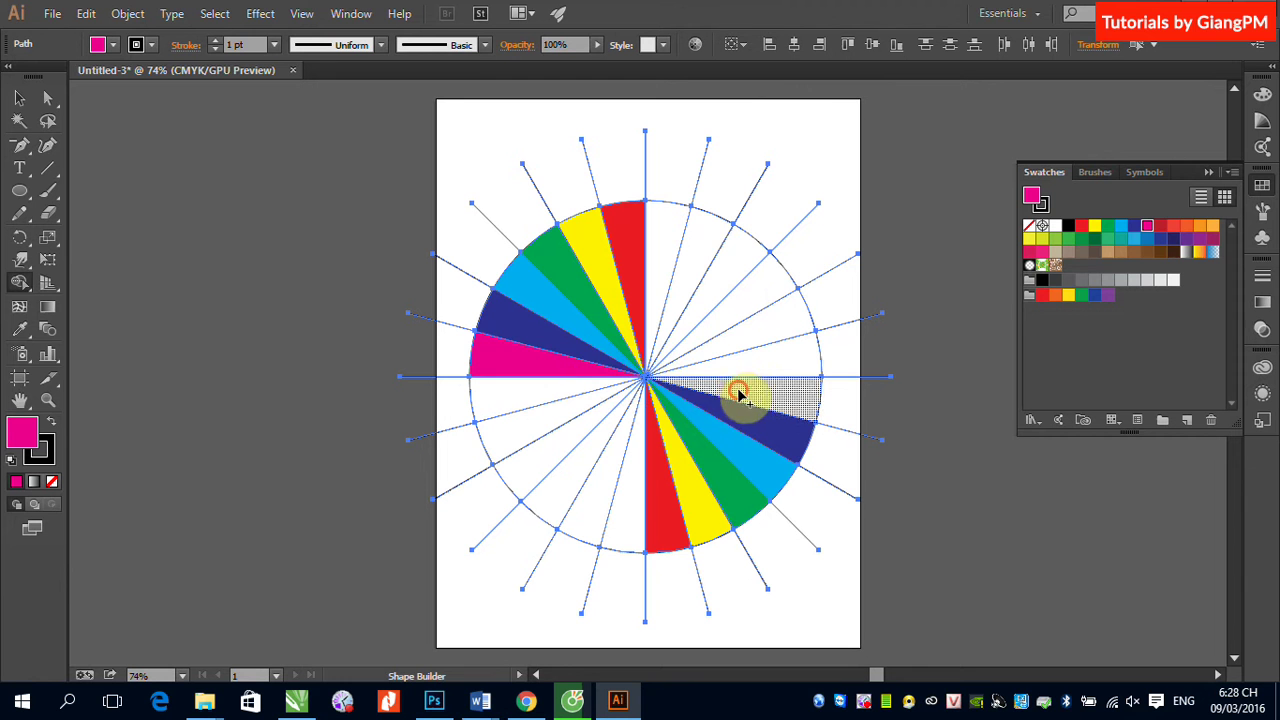
left_click(737, 392)
left_click(1160, 226)
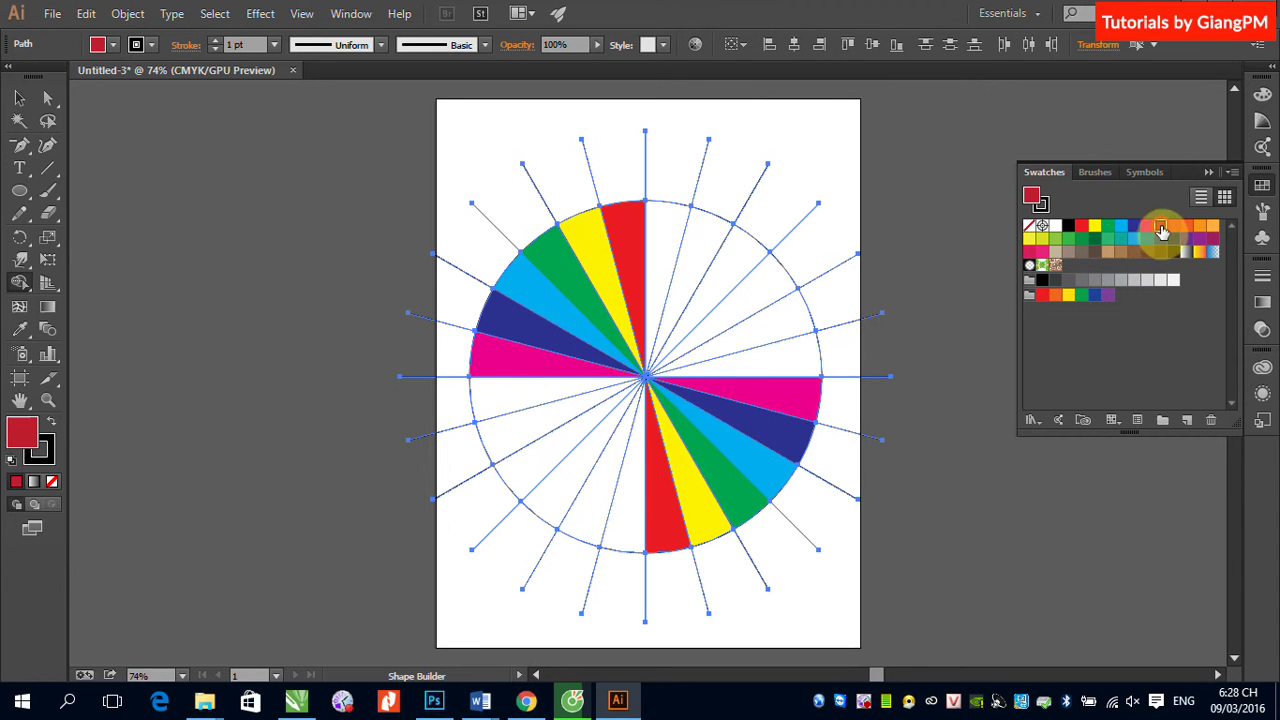
left_click(525, 398)
left_click(752, 360)
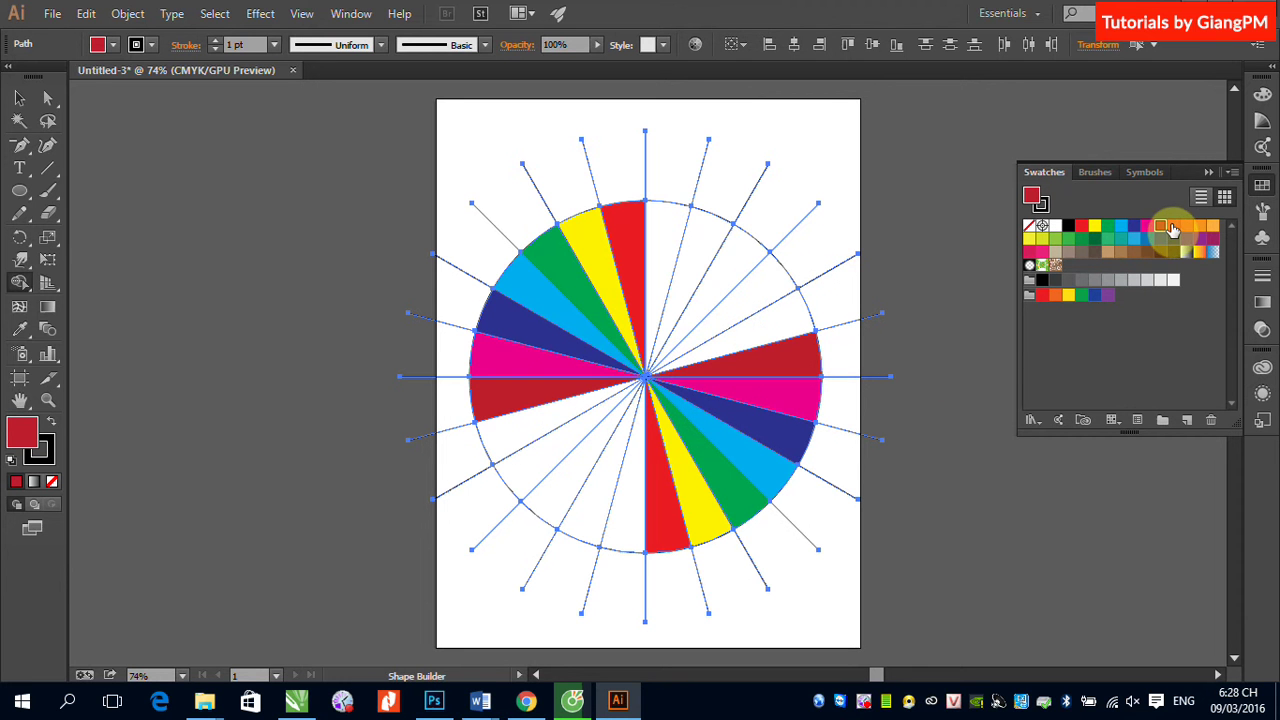
left_click(1173, 228)
left_click(550, 415)
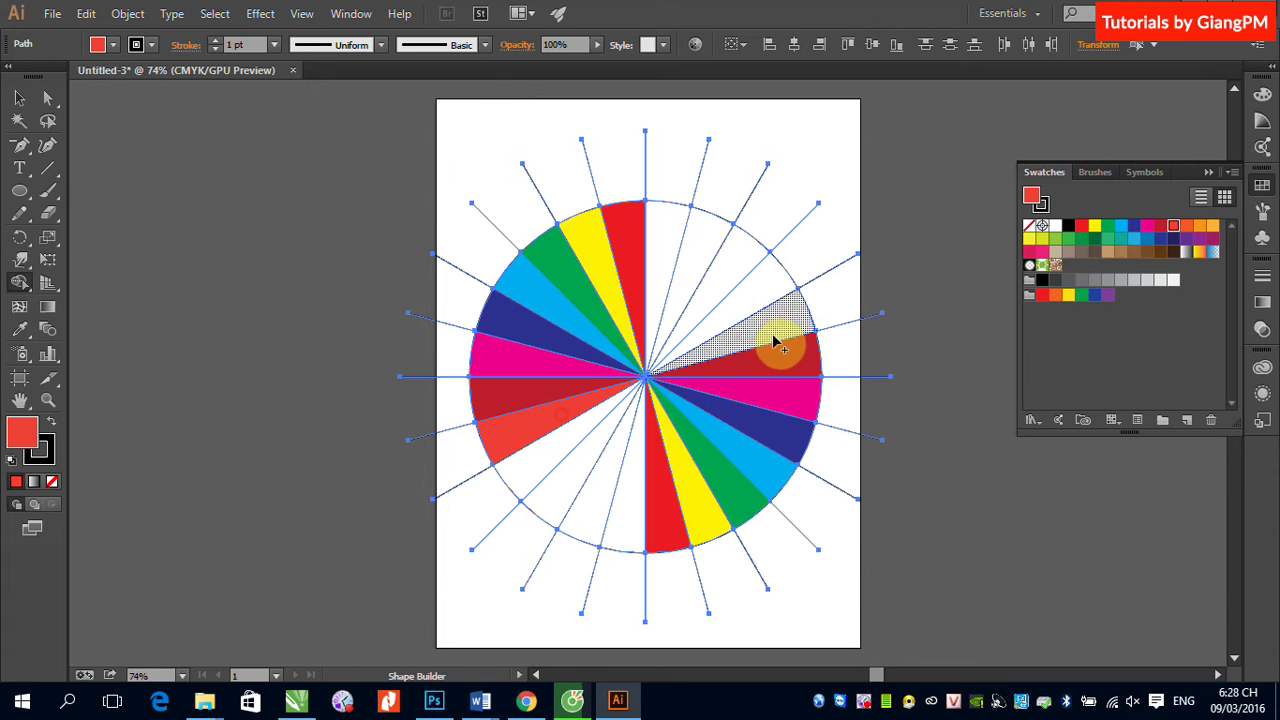
left_click(775, 338)
left_click(1187, 226)
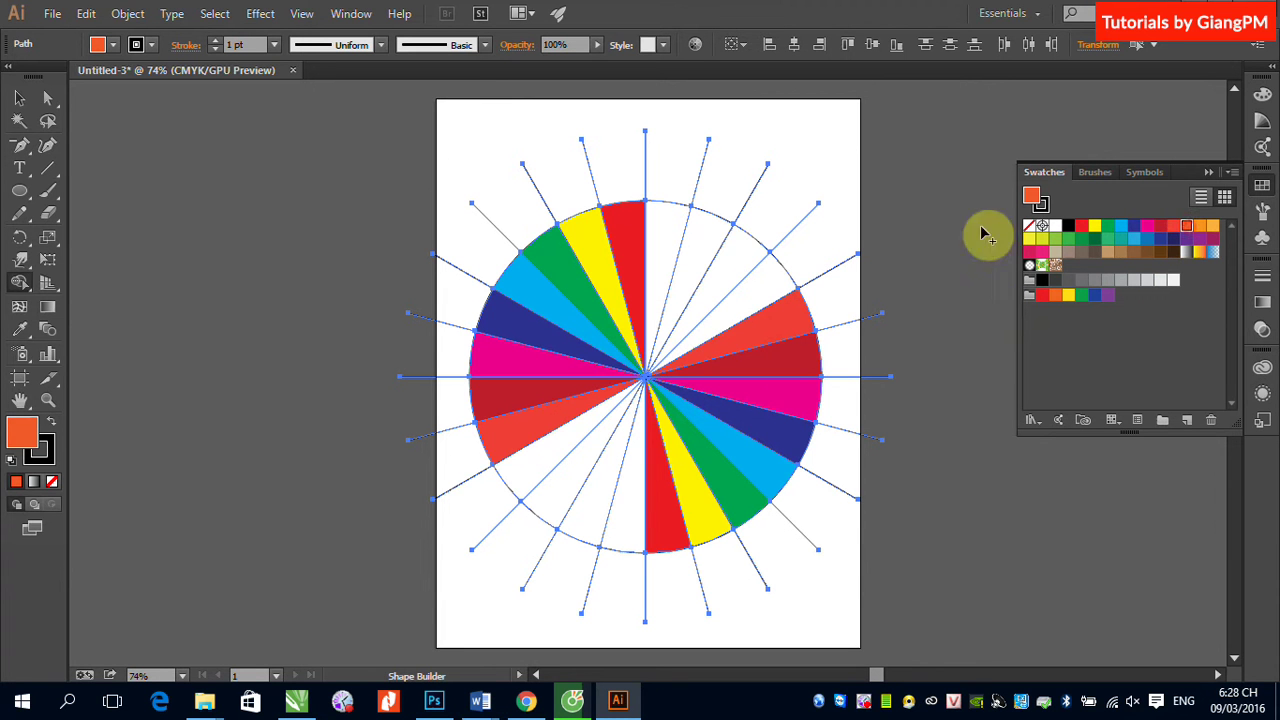
left_click(755, 290)
left_click(583, 427)
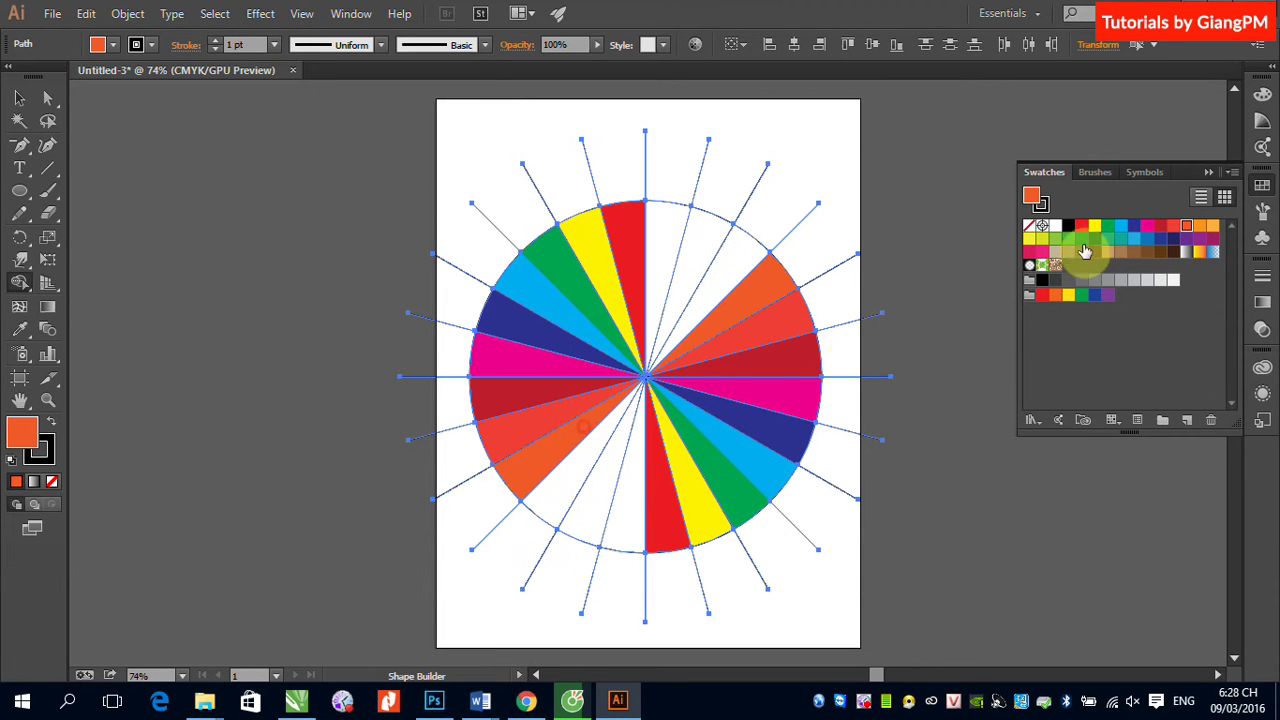
Fill the last wedge pairs lighter orange, pale orange and light grey
left_click(1199, 227)
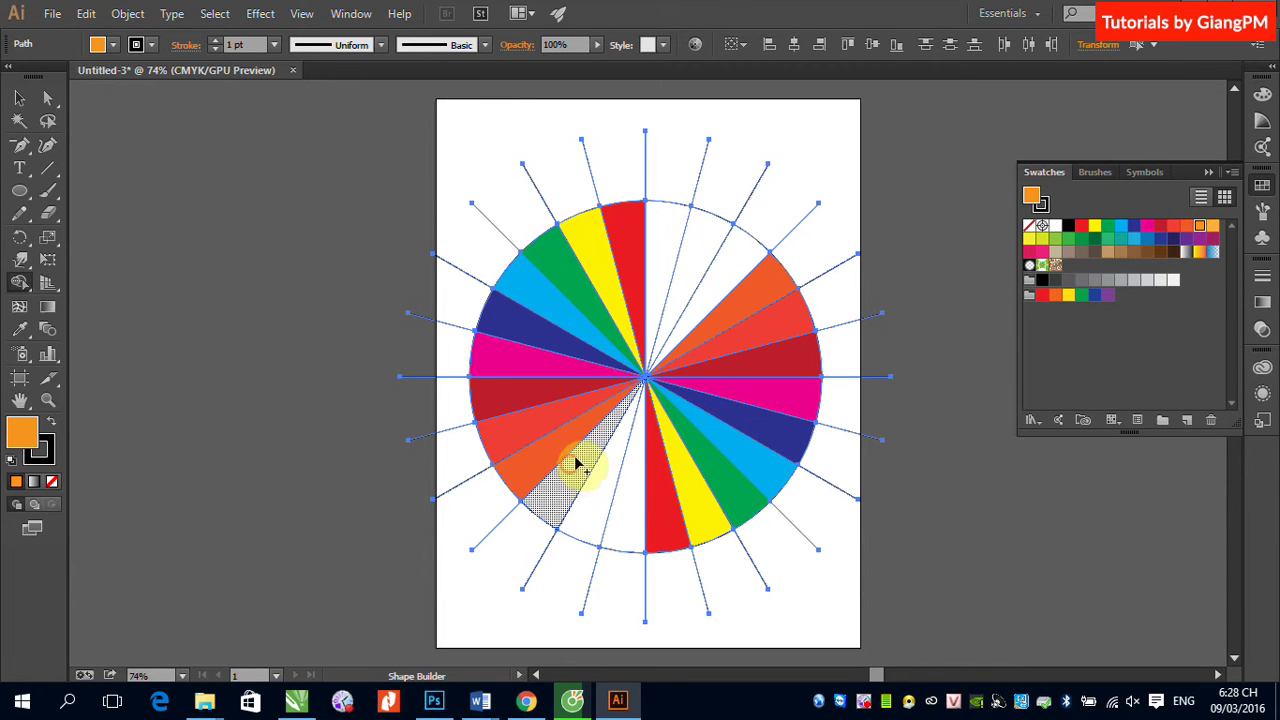
left_click(578, 460)
left_click(720, 289)
left_click(1212, 226)
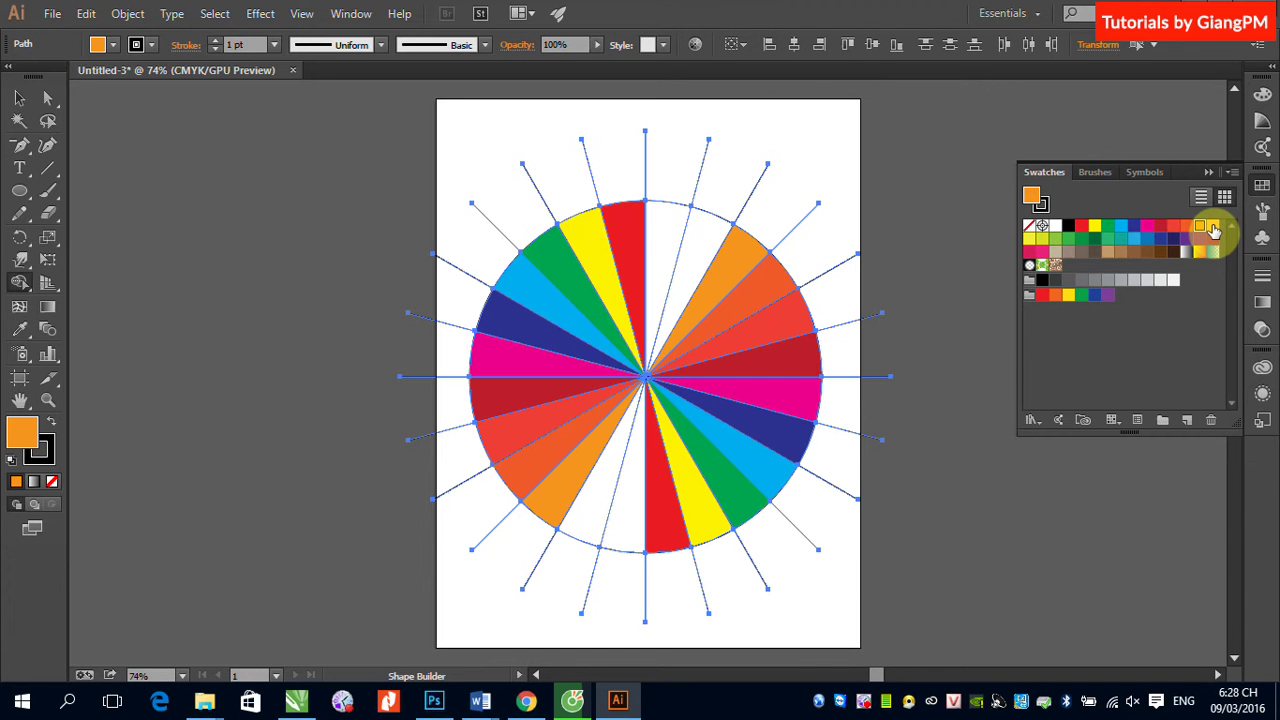
left_click(712, 242)
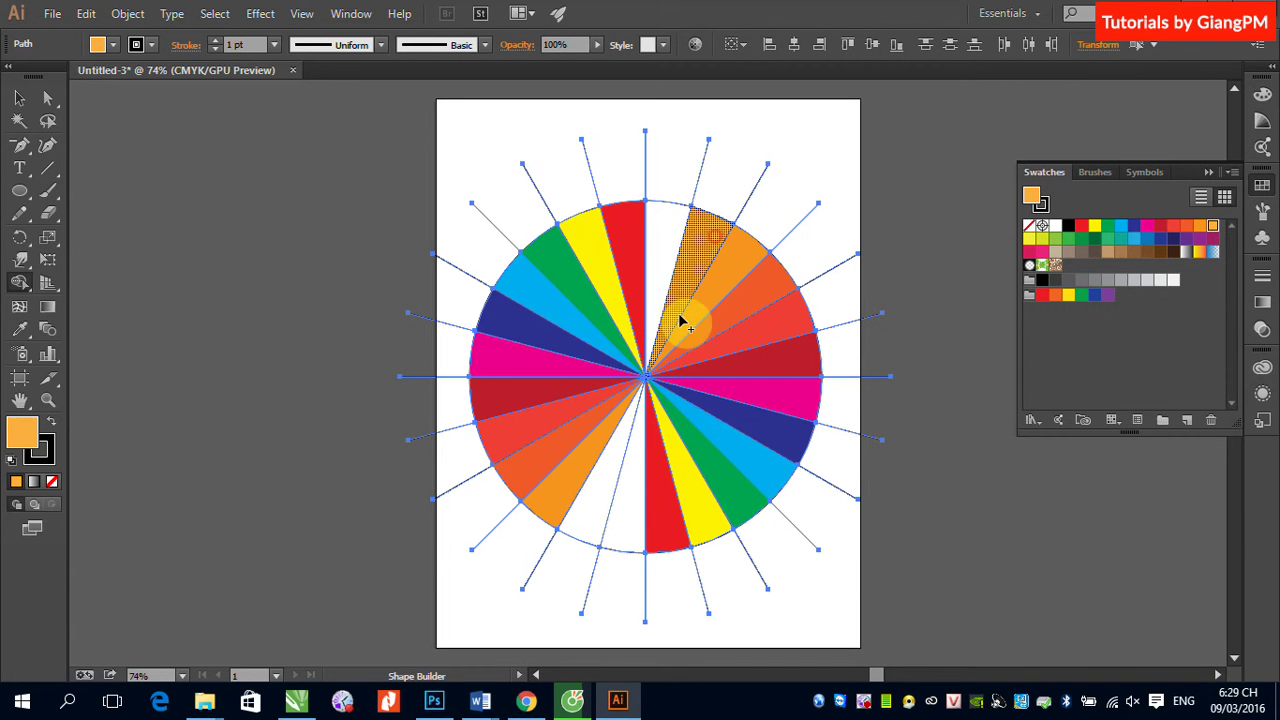
left_click(607, 468)
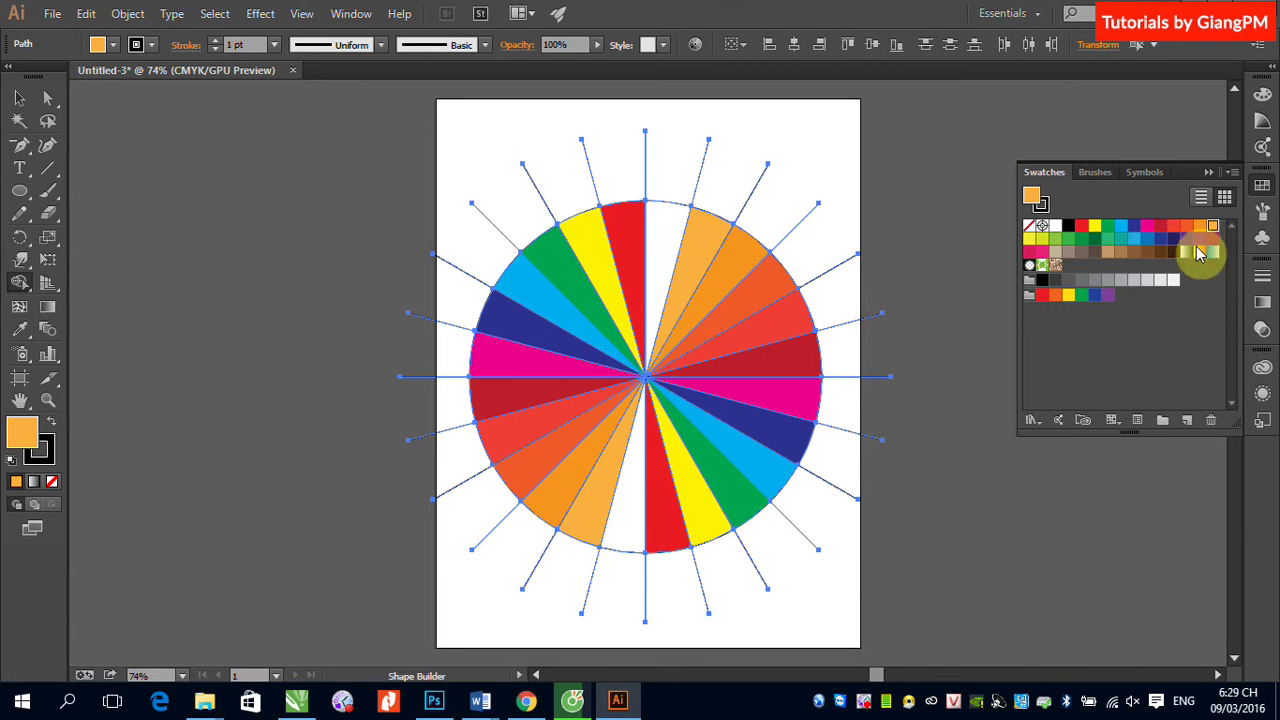
left_click(1147, 286)
left_click(667, 260)
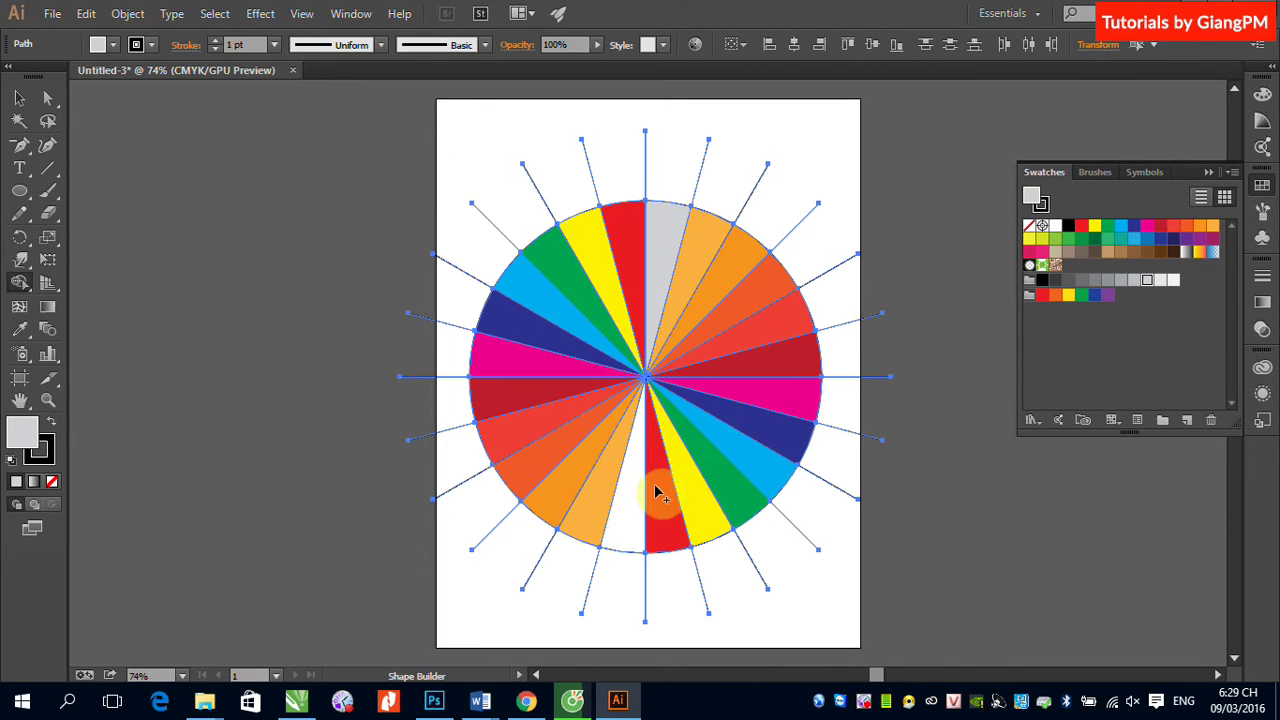
left_click(632, 510)
left_click(19, 97)
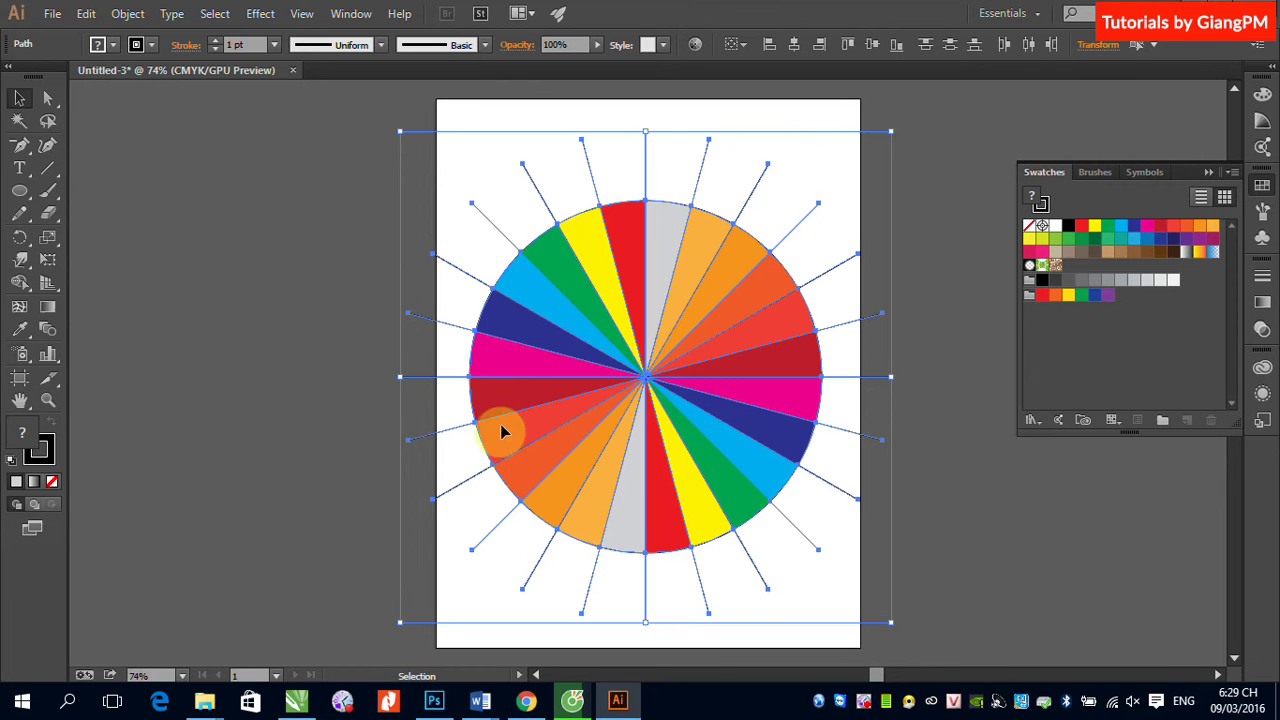
Delete the stray line ends at the top, bottom and lower right of the wheel
left_click(890, 112)
mouse_move(477, 147)
left_mouse_down()
mouse_move(700, 163)
mouse_move(843, 217)
mouse_move(937, 528)
left_mouse_up()
key("Delete")
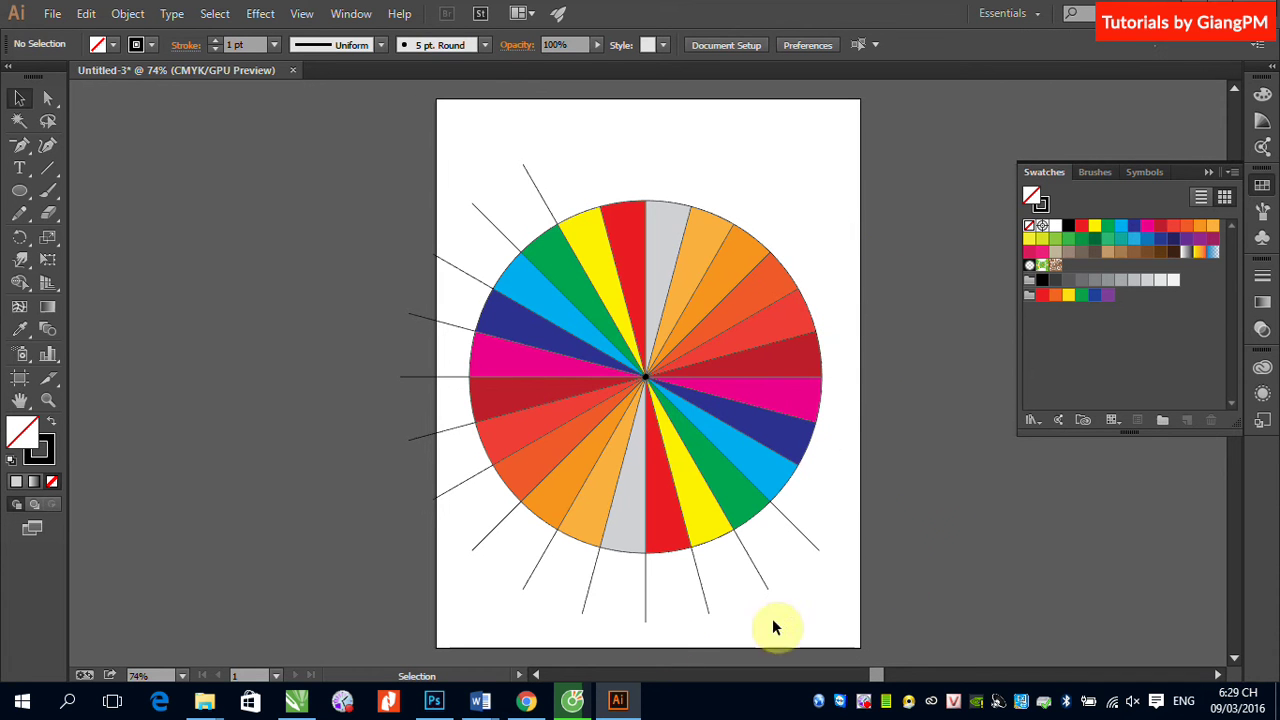
mouse_move(513, 565)
left_mouse_down()
mouse_move(567, 586)
mouse_move(851, 614)
left_mouse_up()
key("Delete")
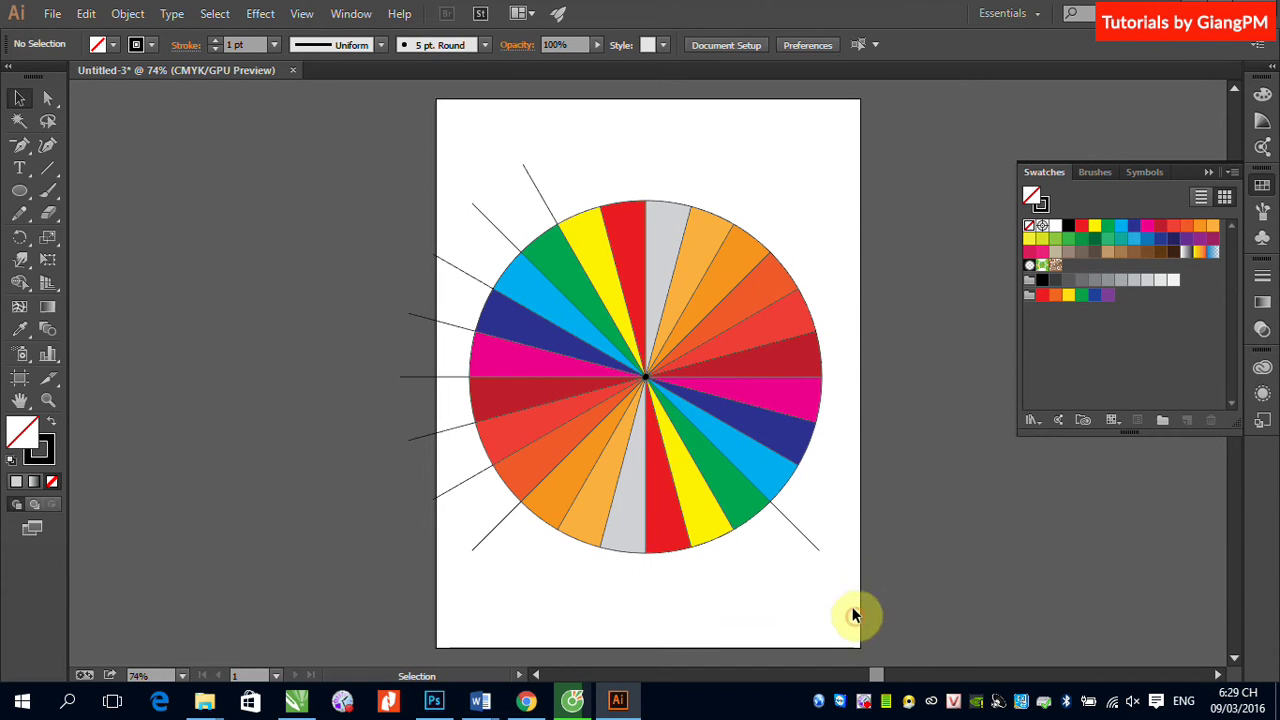
left_click_drag(834, 509, 803, 569)
key("Delete")
Delete the remaining stray line ends on the left, upper-left and lower-left
left_click_drag(366, 229, 445, 541)
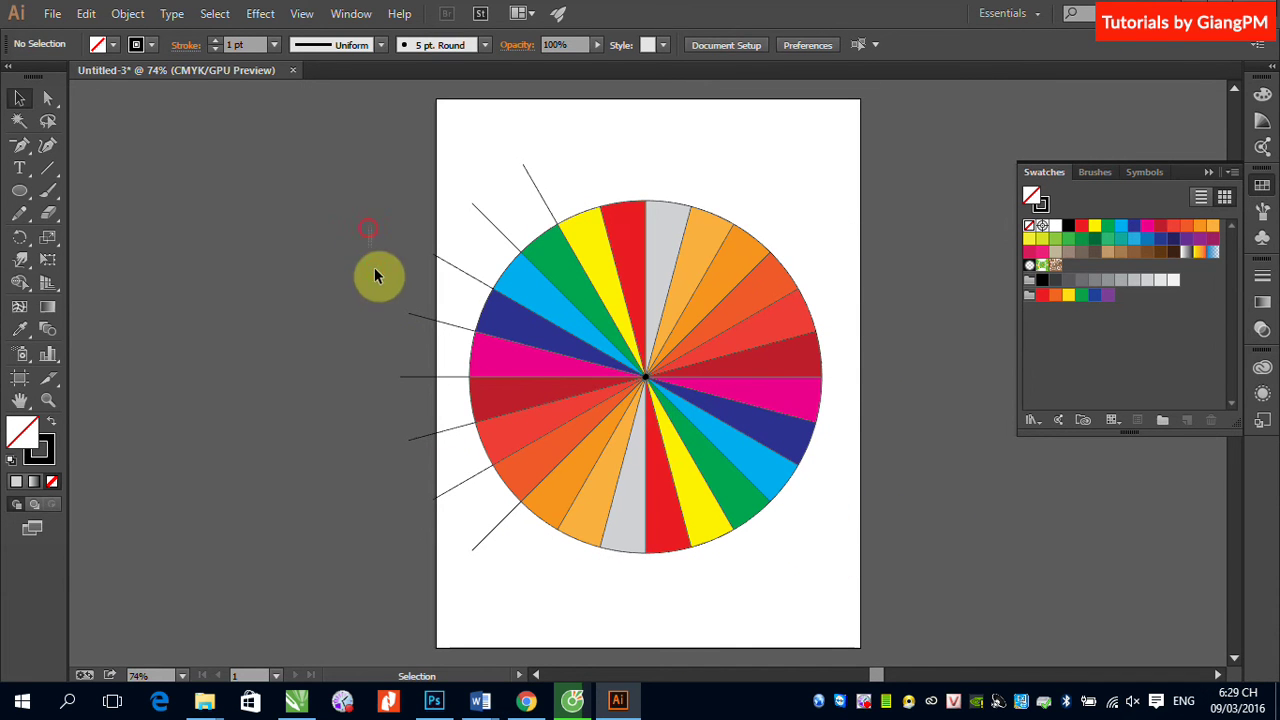
key("Delete")
left_click_drag(457, 157, 531, 213)
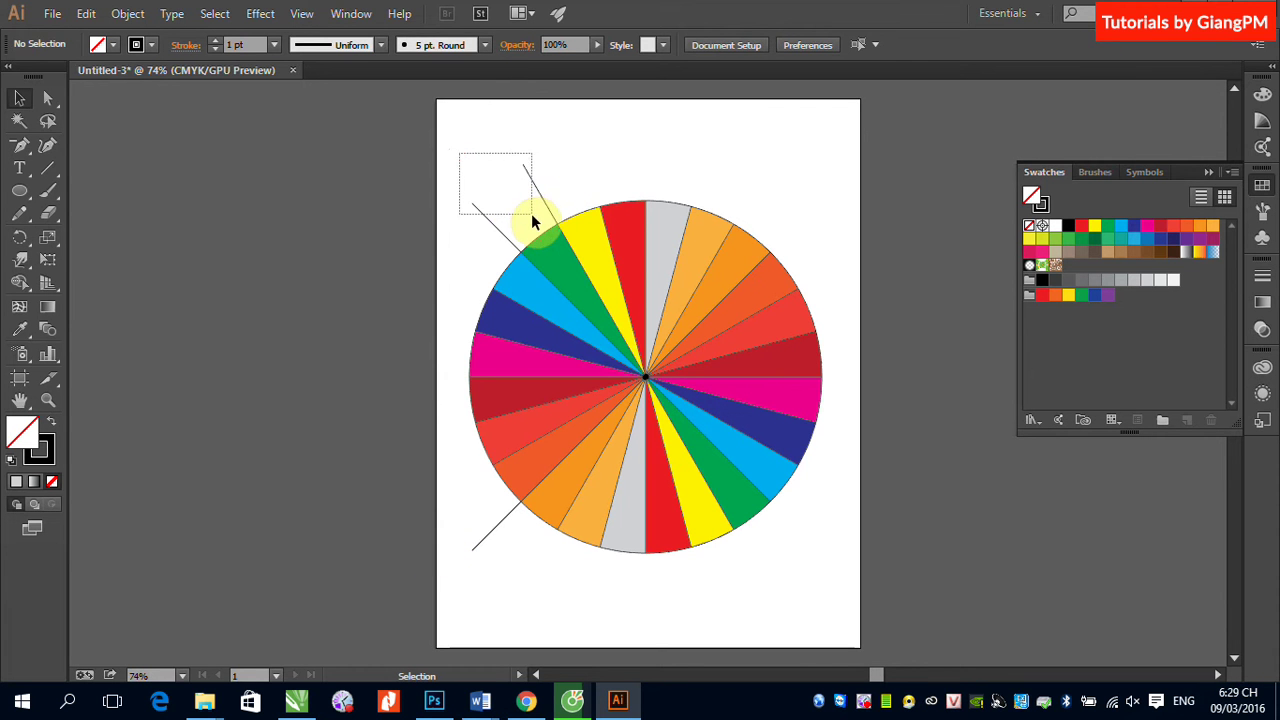
key("Delete")
left_click_drag(452, 500, 491, 563)
key("Delete")
left_click_drag(459, 183, 837, 580)
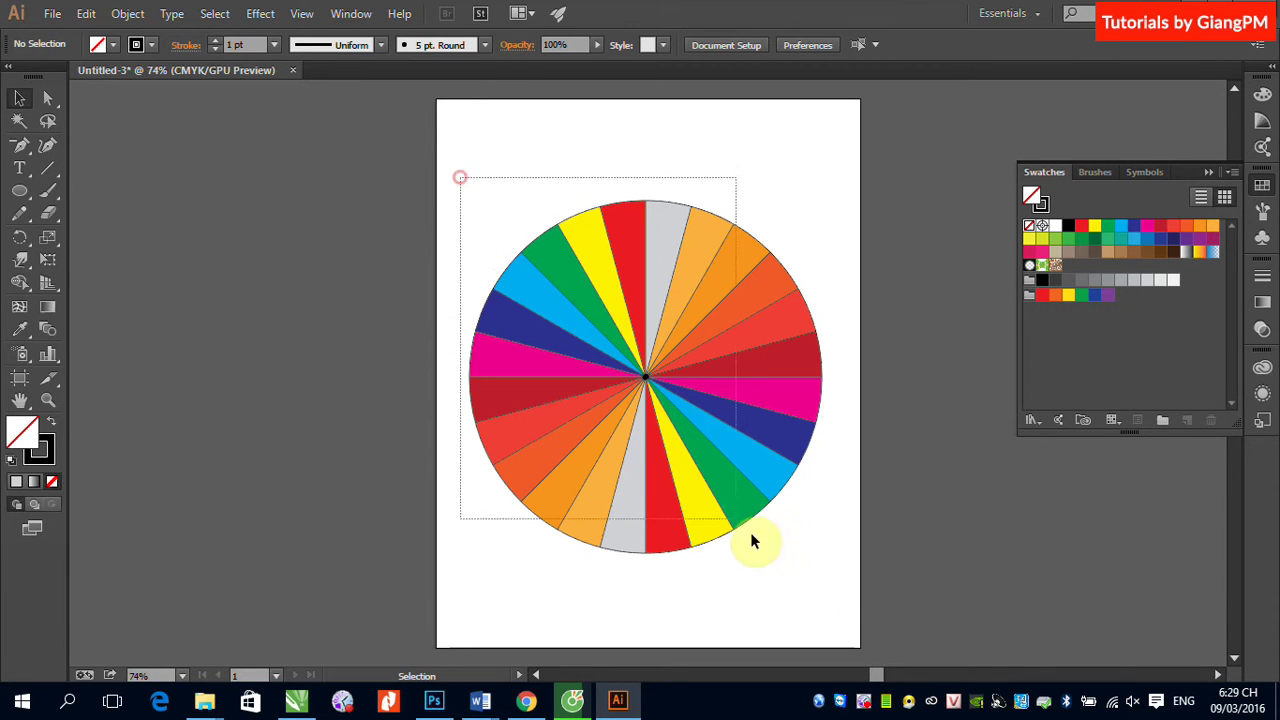
Set the stroke of all wedges to None and deselect the wheel
left_click(45, 466)
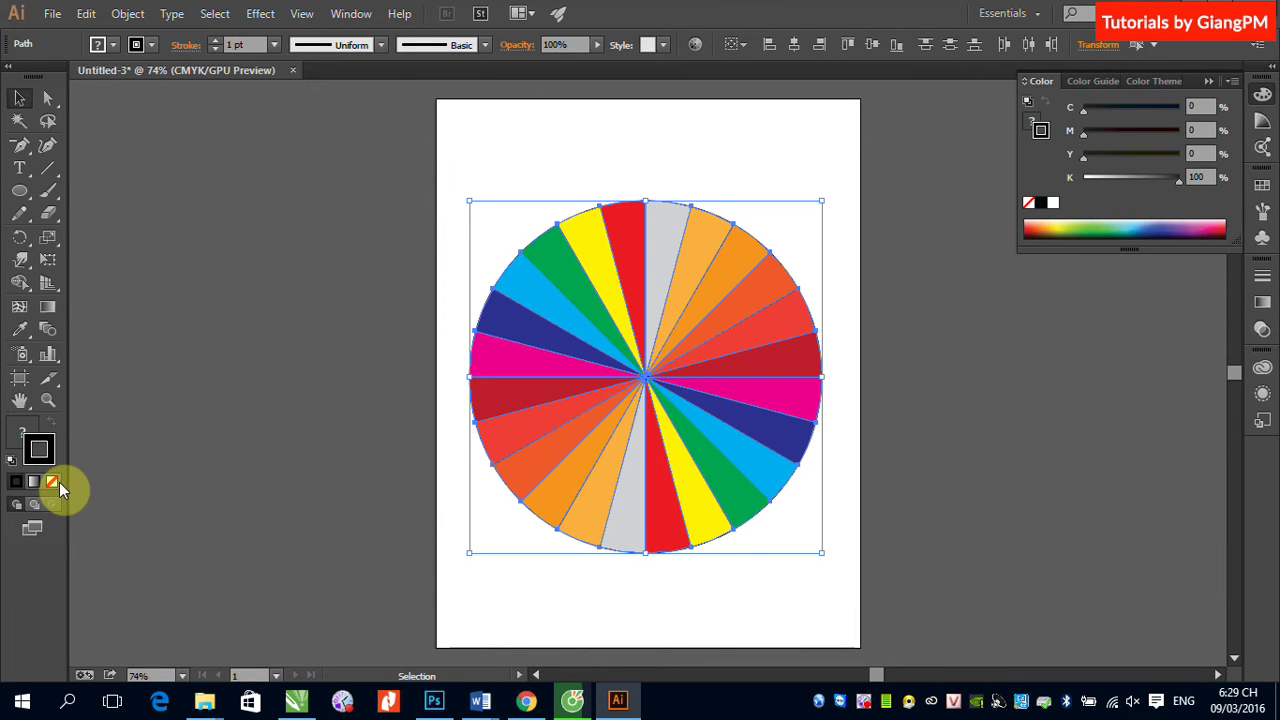
left_click(56, 483)
left_click(334, 205)
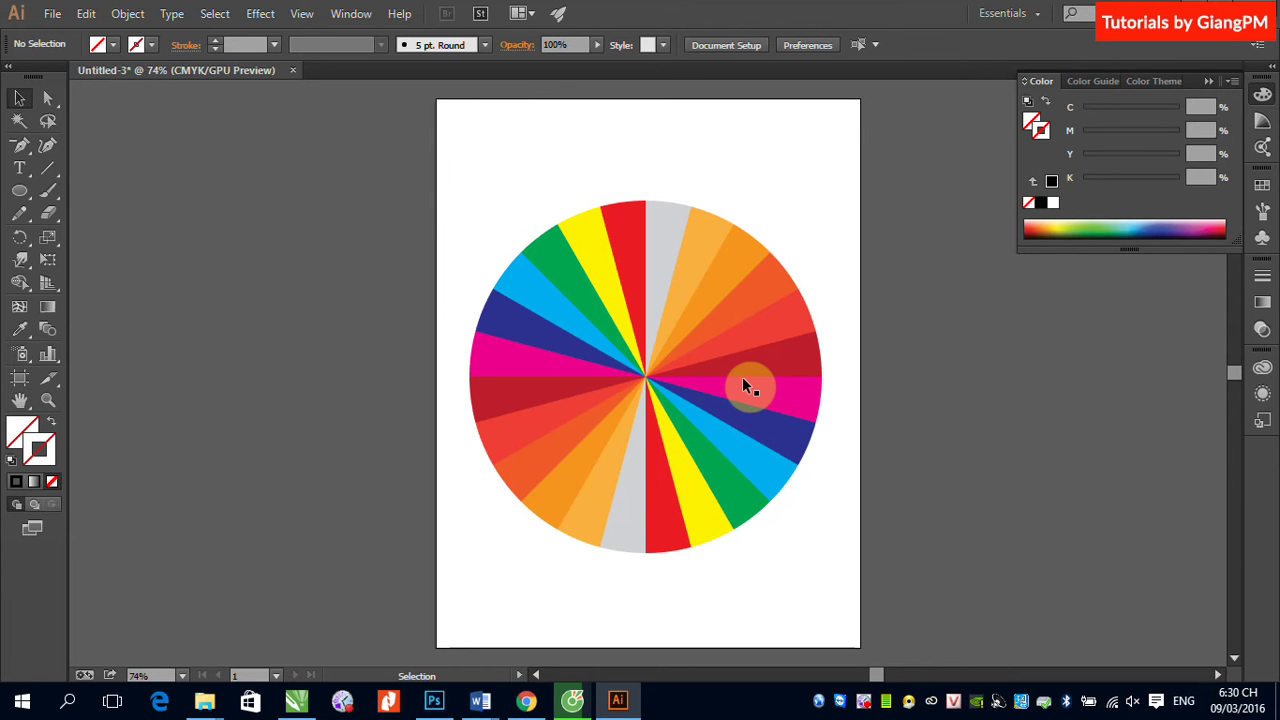
Select all the wheel's wedges, group them with Object > Group, and reselect the group
mouse_move(454, 166)
left_mouse_down()
mouse_move(549, 312)
mouse_move(838, 568)
left_mouse_up()
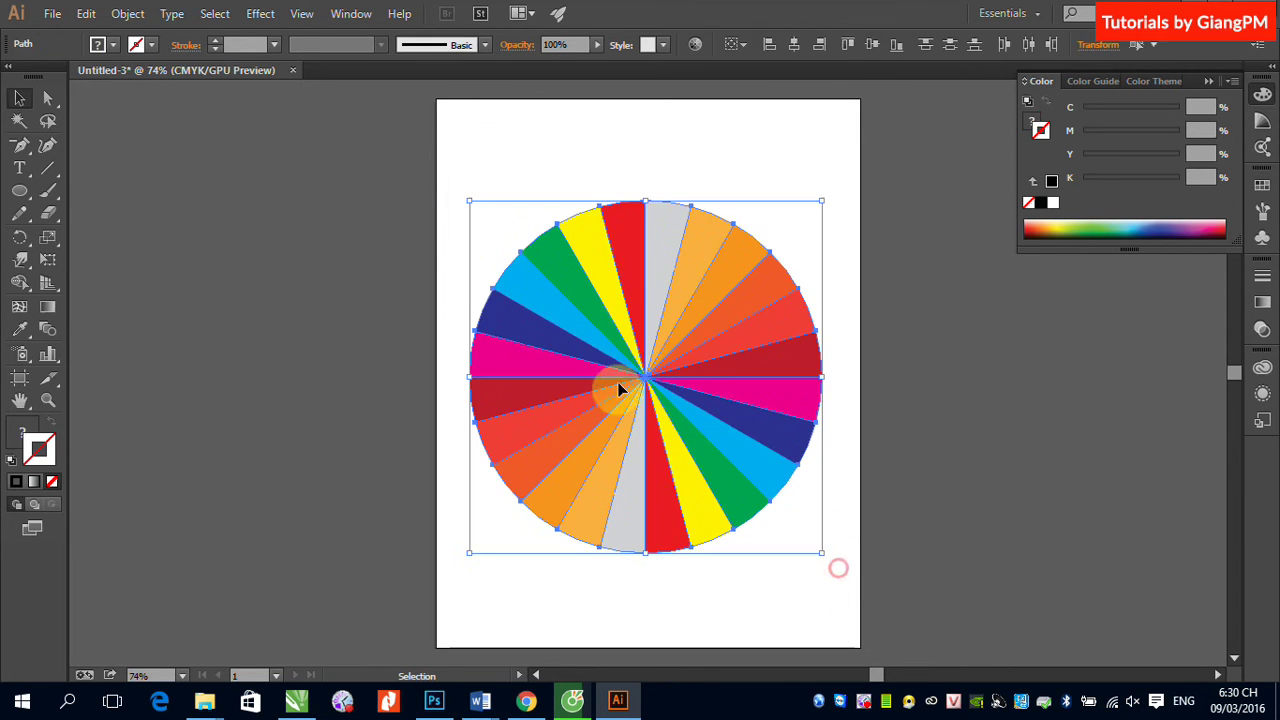
left_click(585, 323)
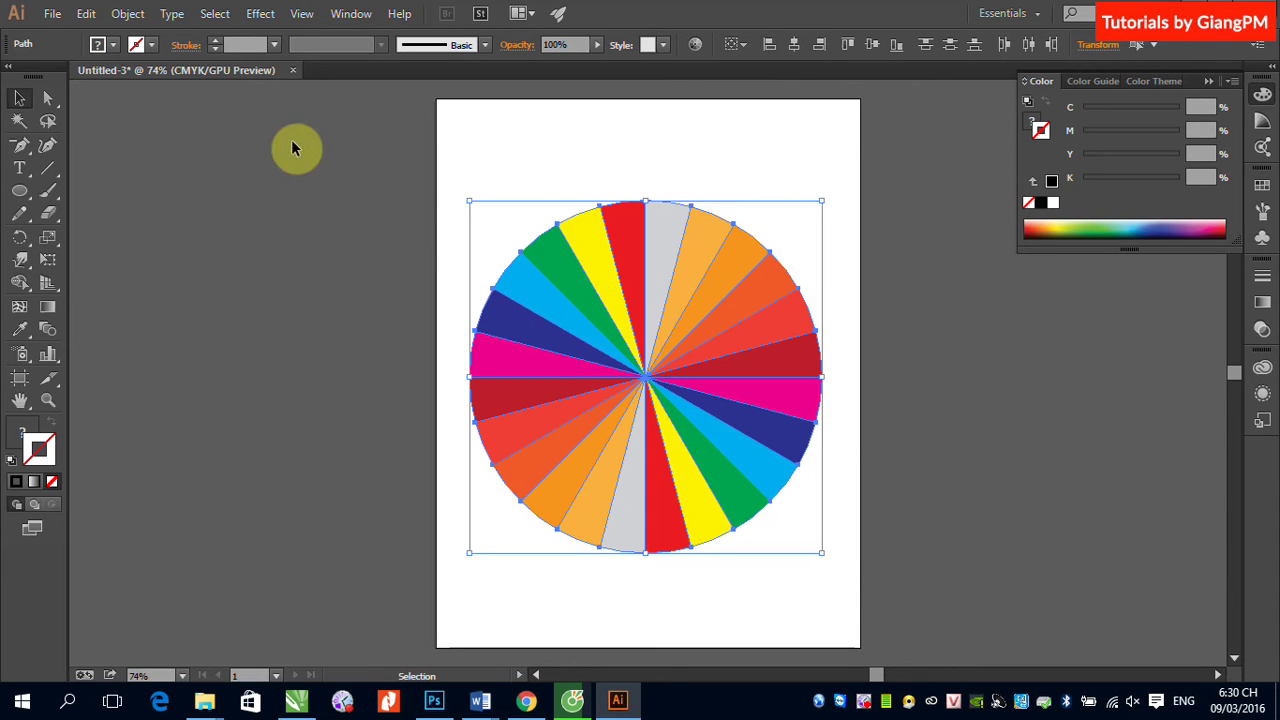
left_click(128, 14)
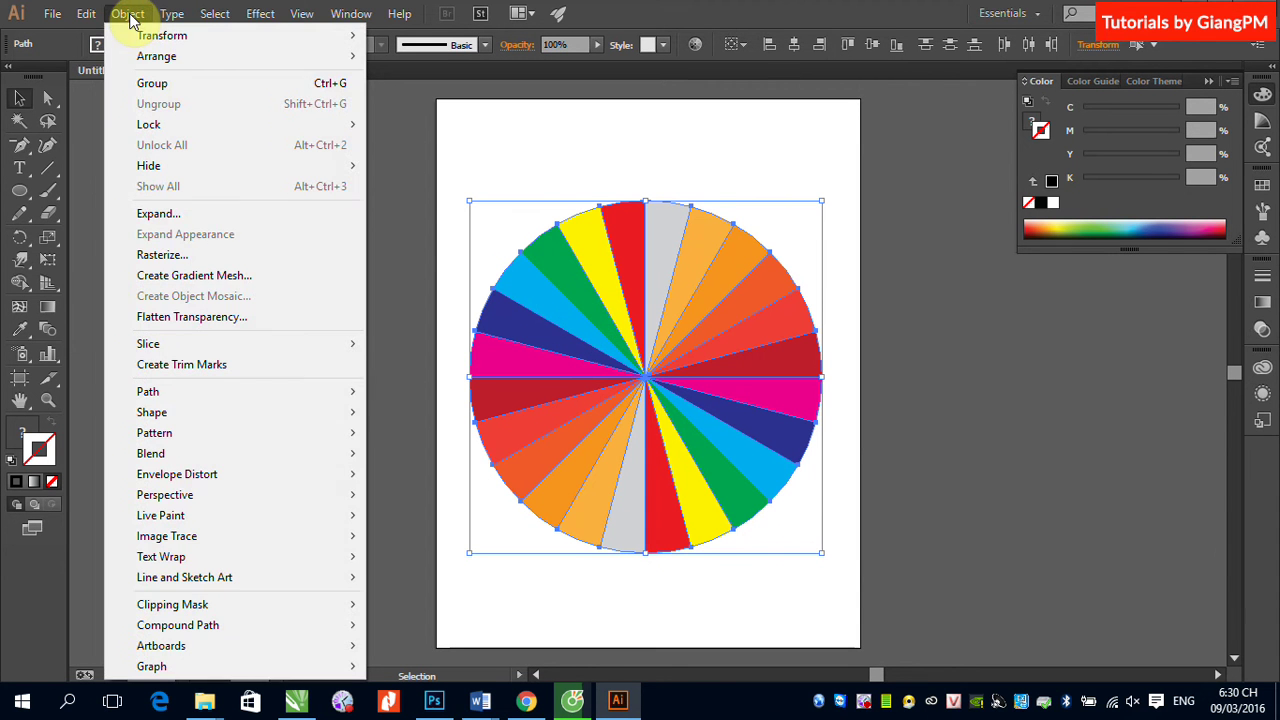
left_click(152, 84)
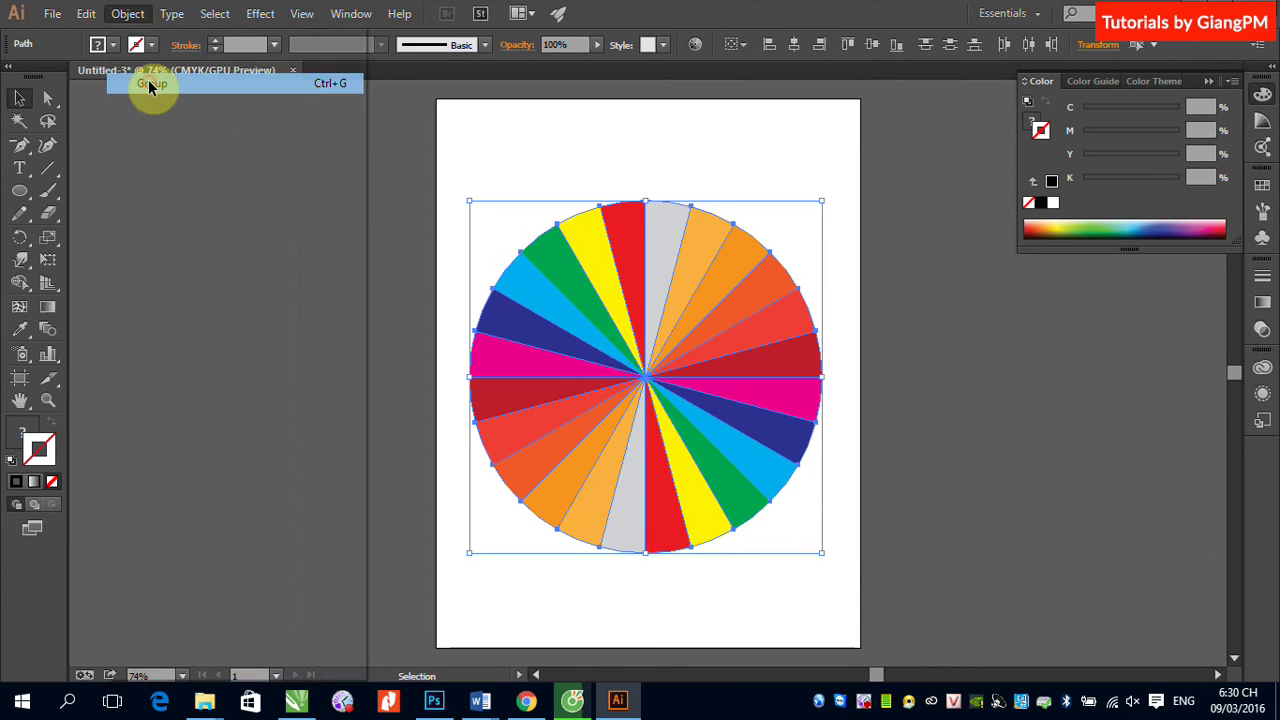
left_click(855, 255)
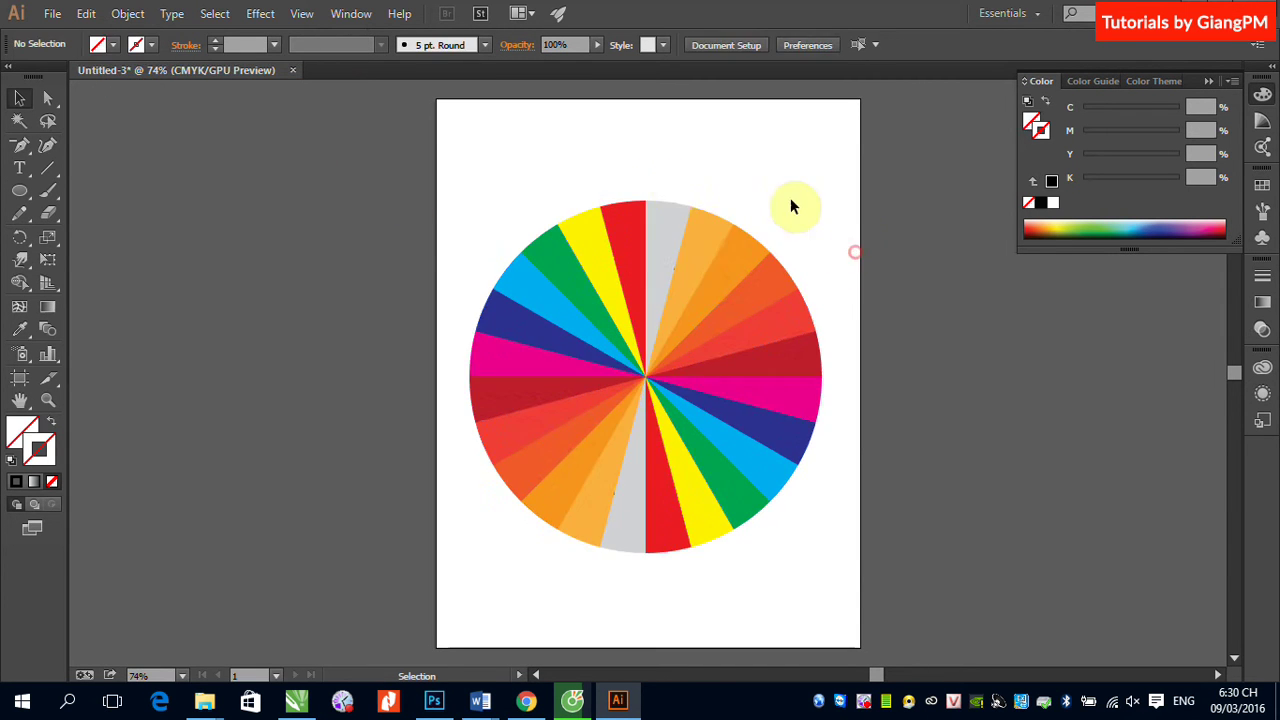
left_click(668, 333)
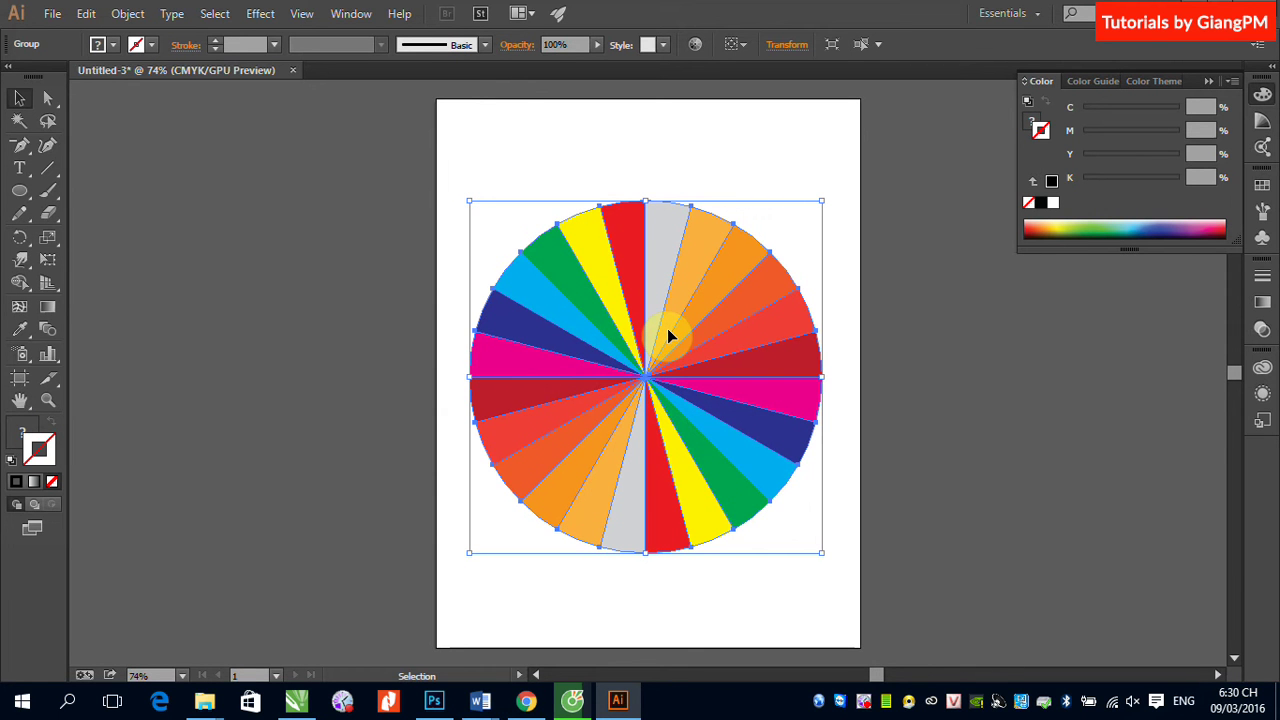
Apply a Spin Radial Blur with a higher amount and an adjusted blur centre to the wheel
left_click(274, 23)
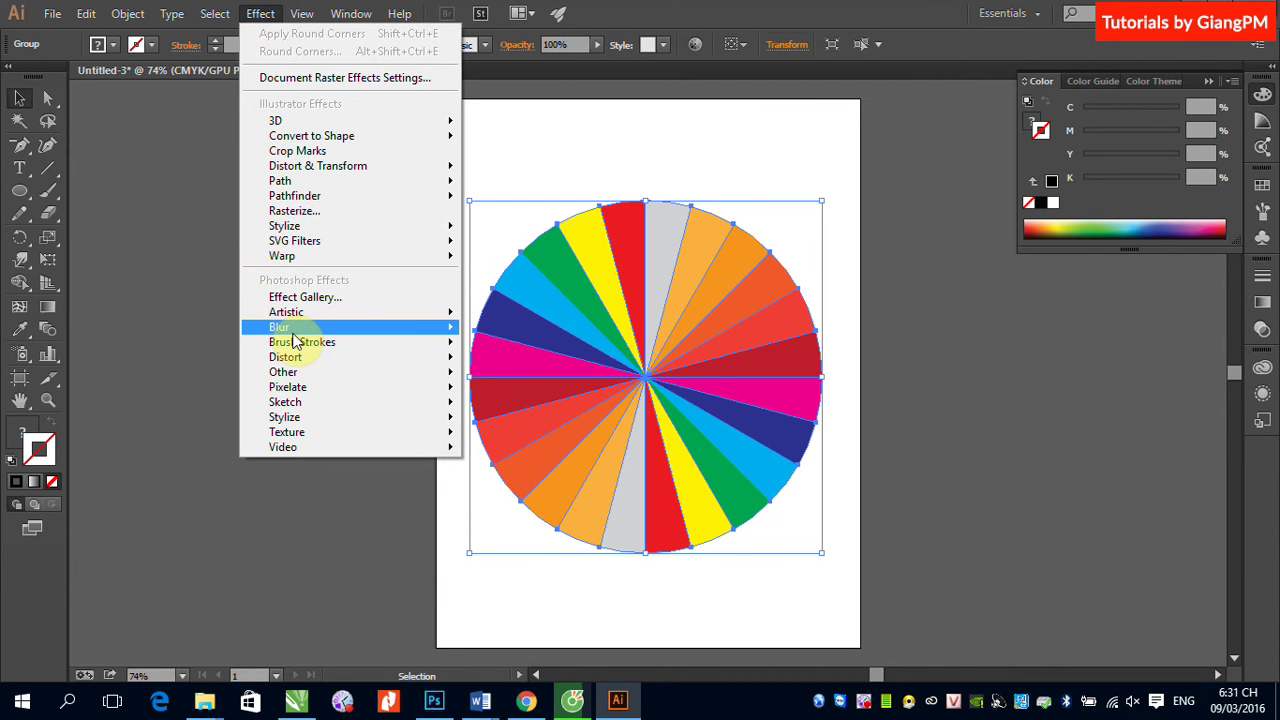
mouse_move(279, 327)
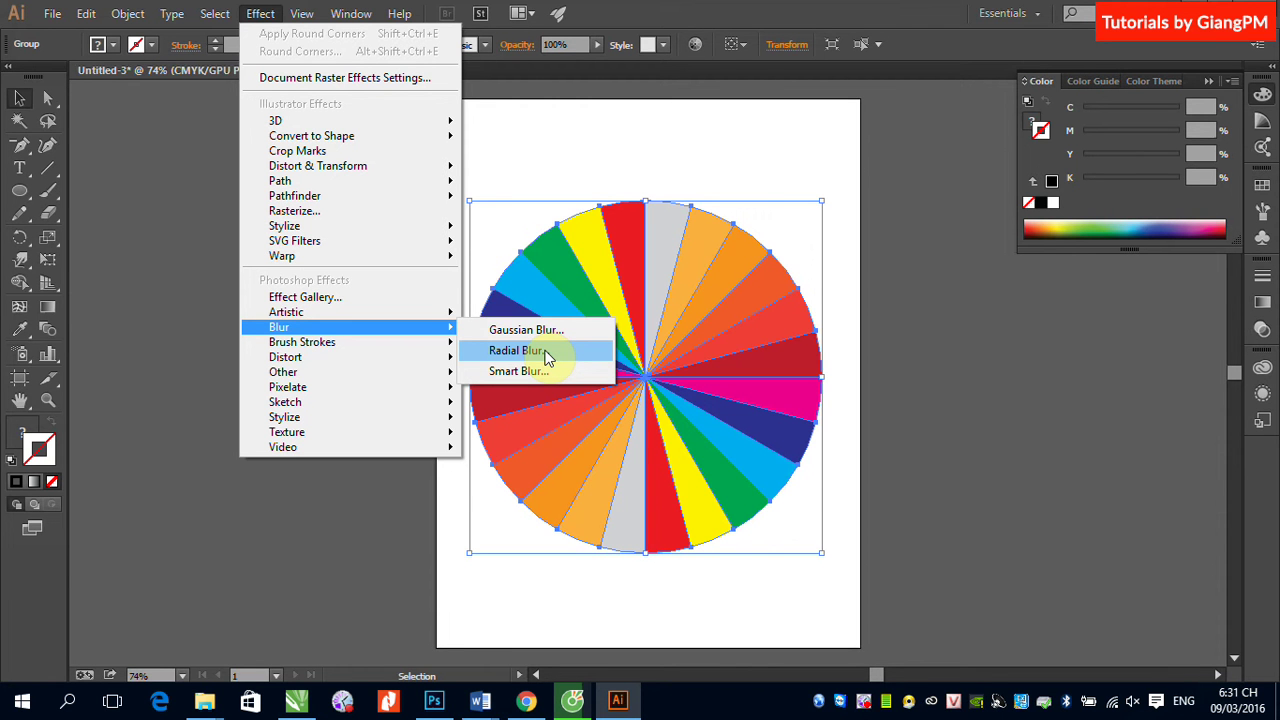
left_click(545, 352)
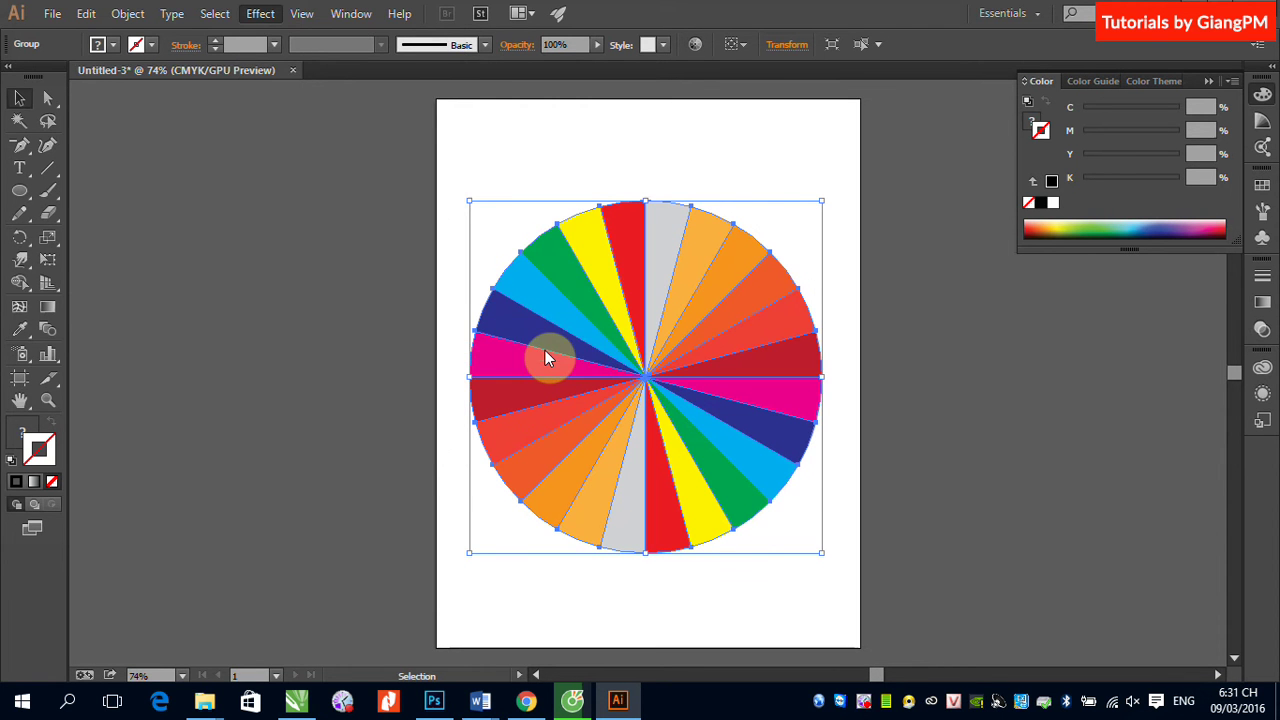
left_click_drag(691, 159, 347, 177)
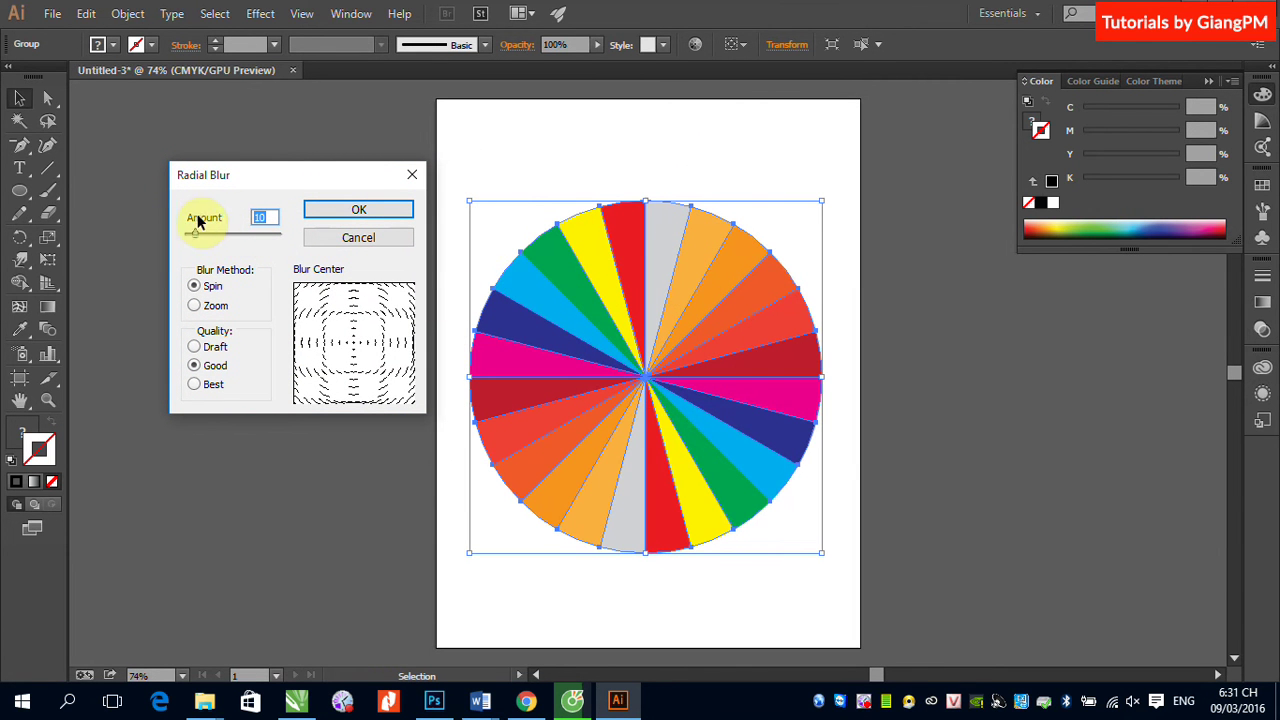
left_click(213, 312)
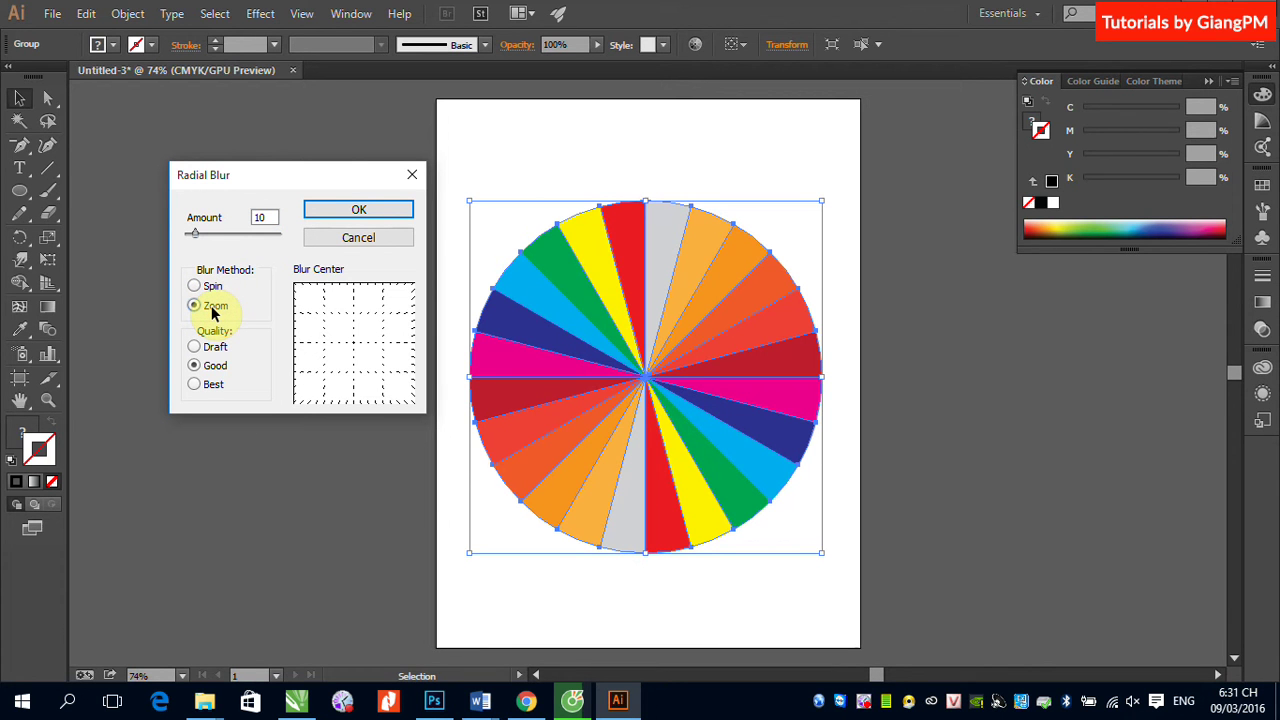
left_click(208, 287)
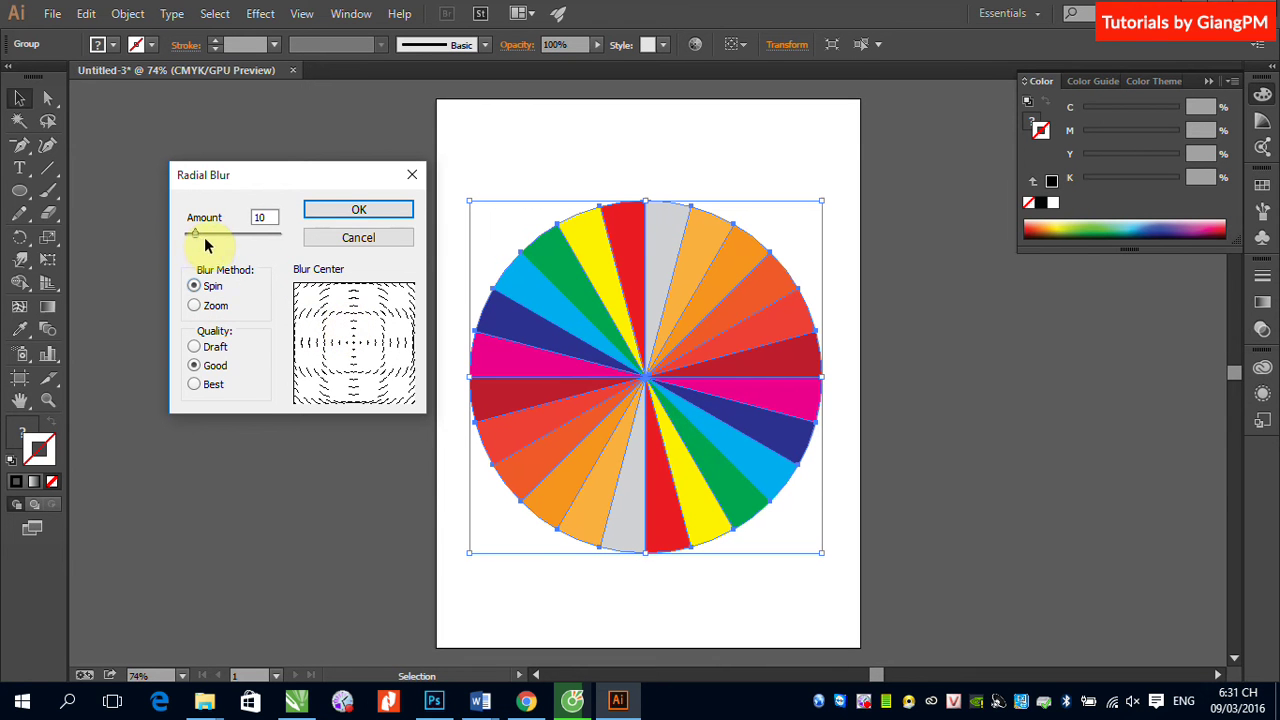
left_click_drag(196, 236, 232, 236)
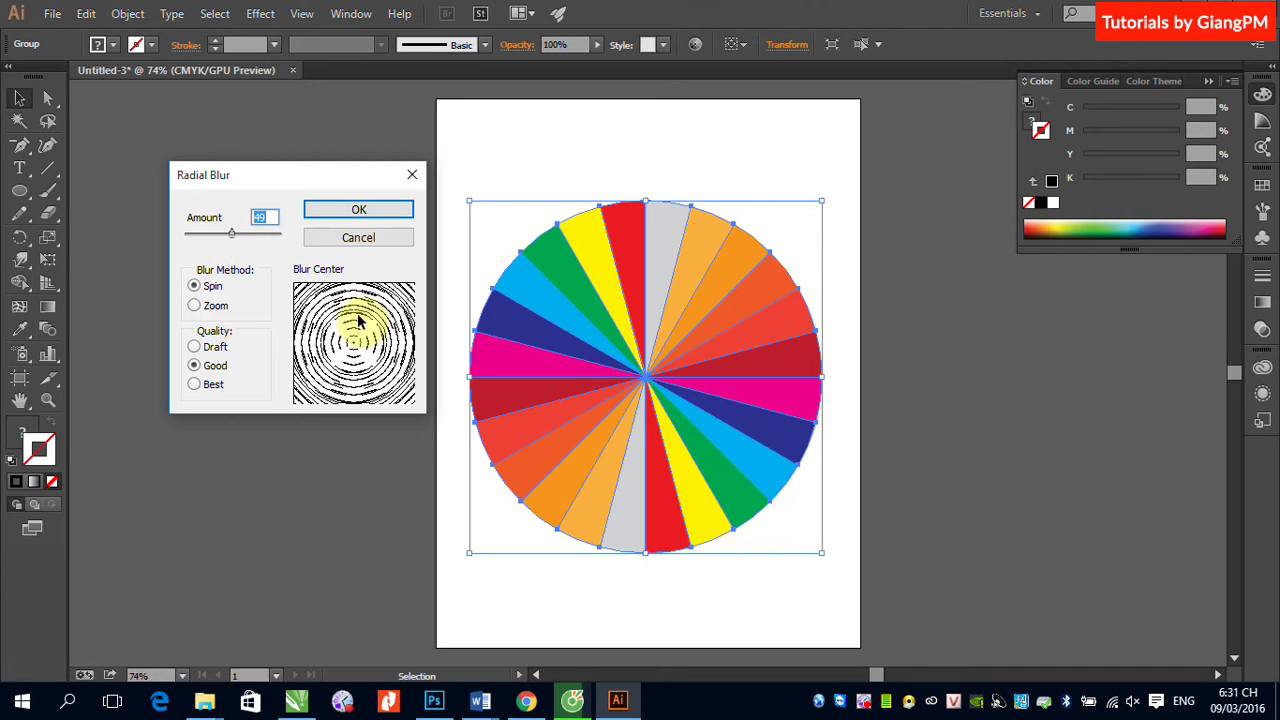
left_click_drag(355, 340, 325, 362)
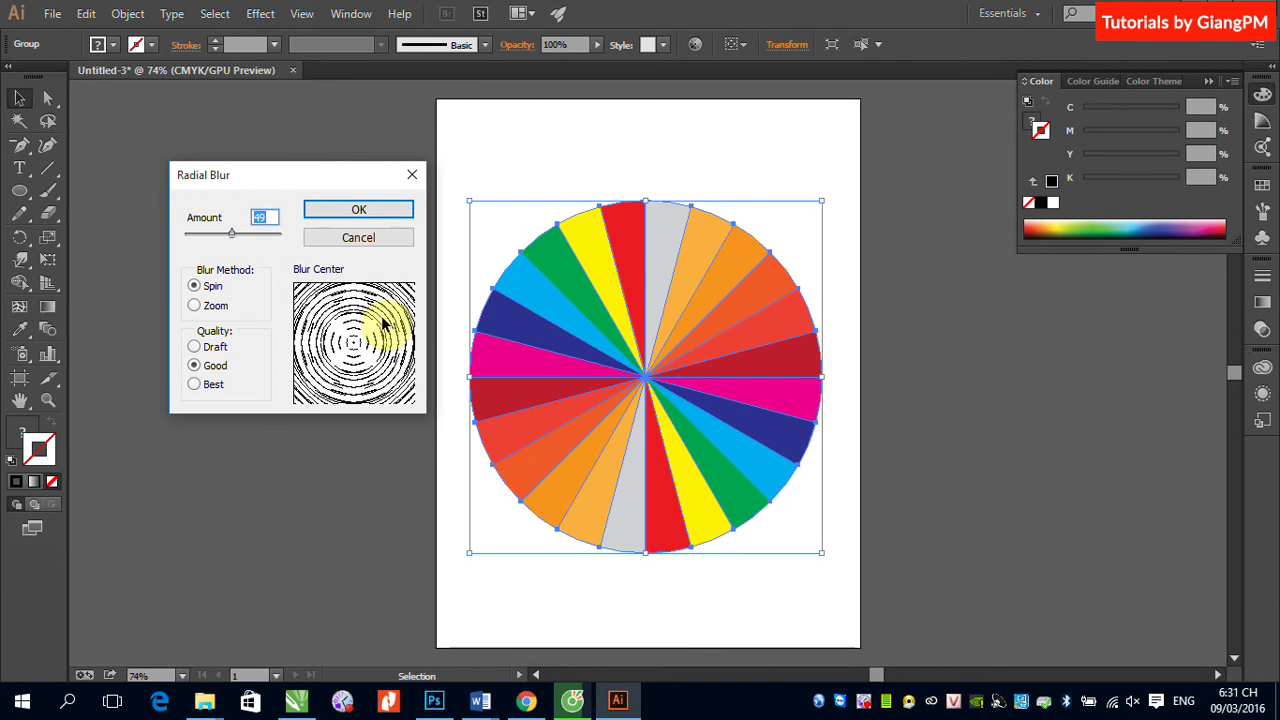
left_click(371, 208)
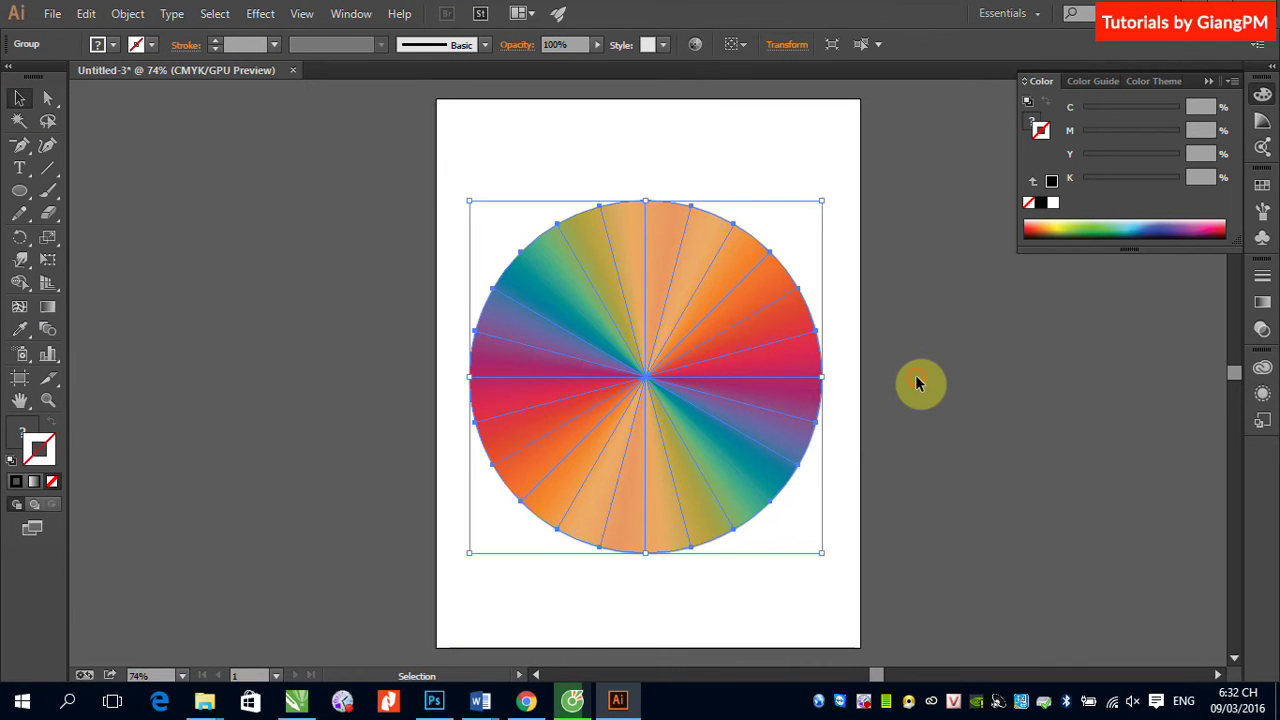
Deselect the colour wheel once its Radial Blur has rendered into a smooth rainbow
left_click(918, 383)
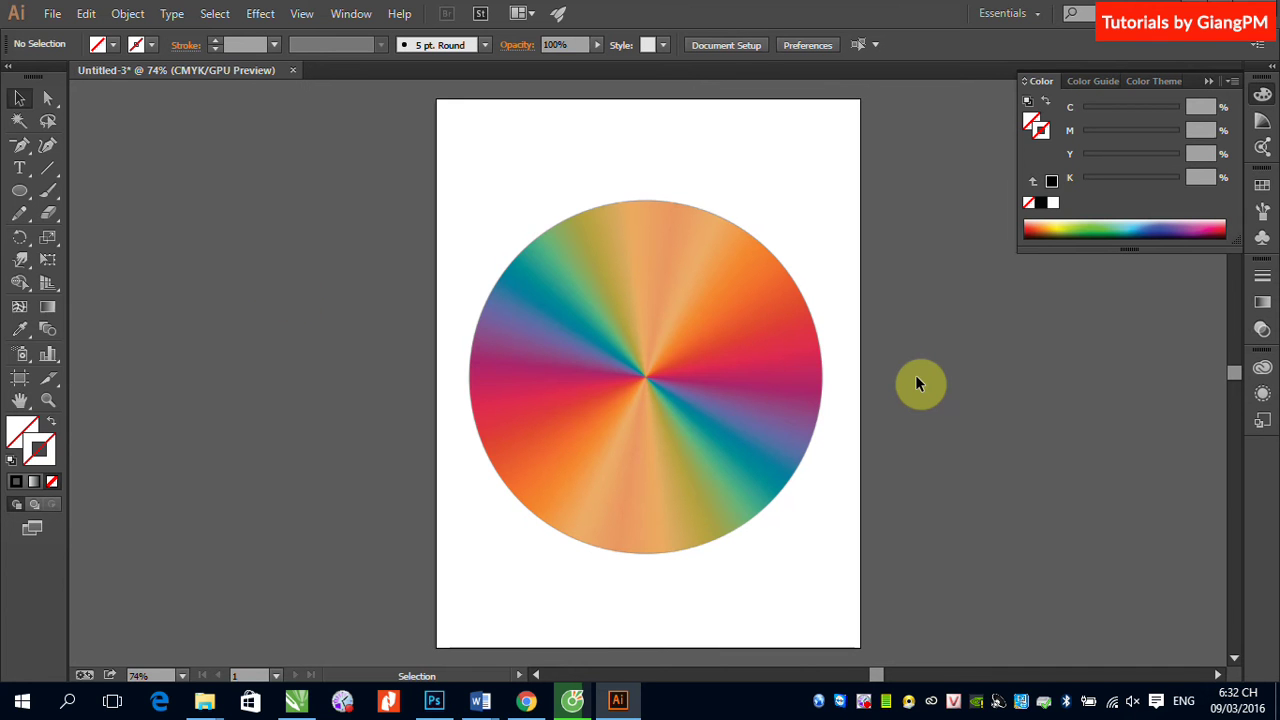
Create a new Letter-size document, Untitled-4
left_click(52, 13)
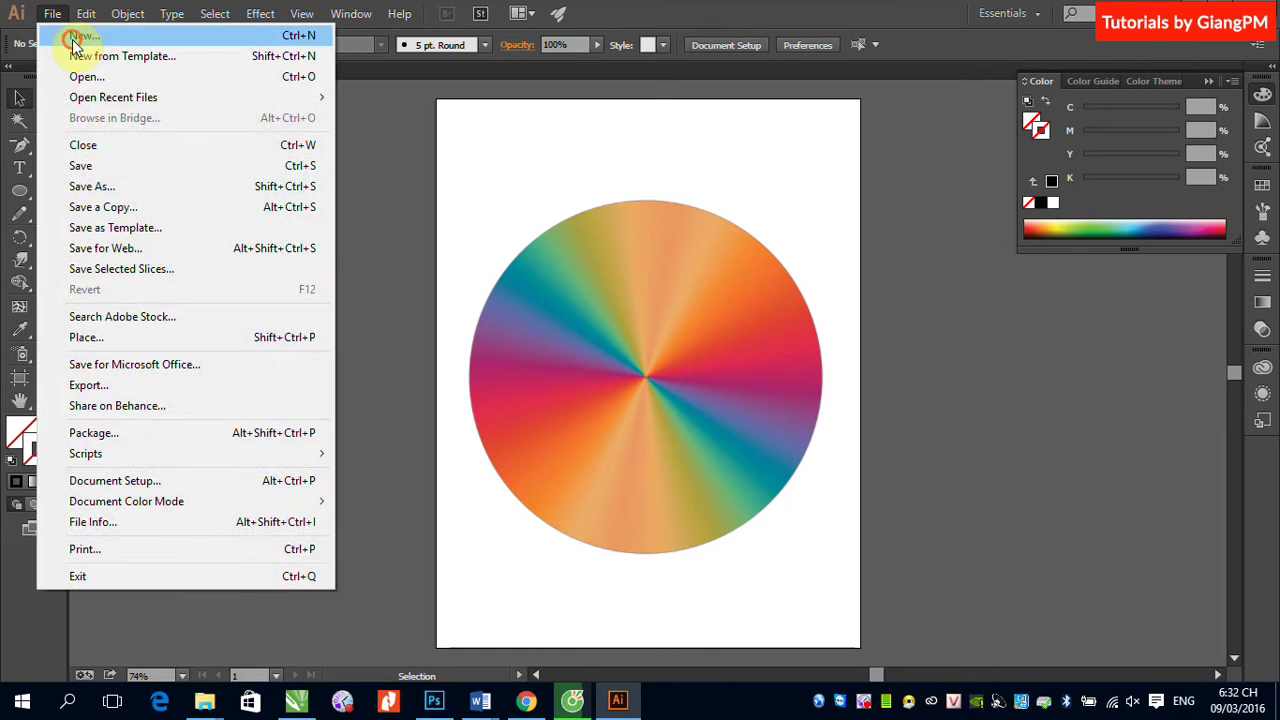
left_click(75, 38)
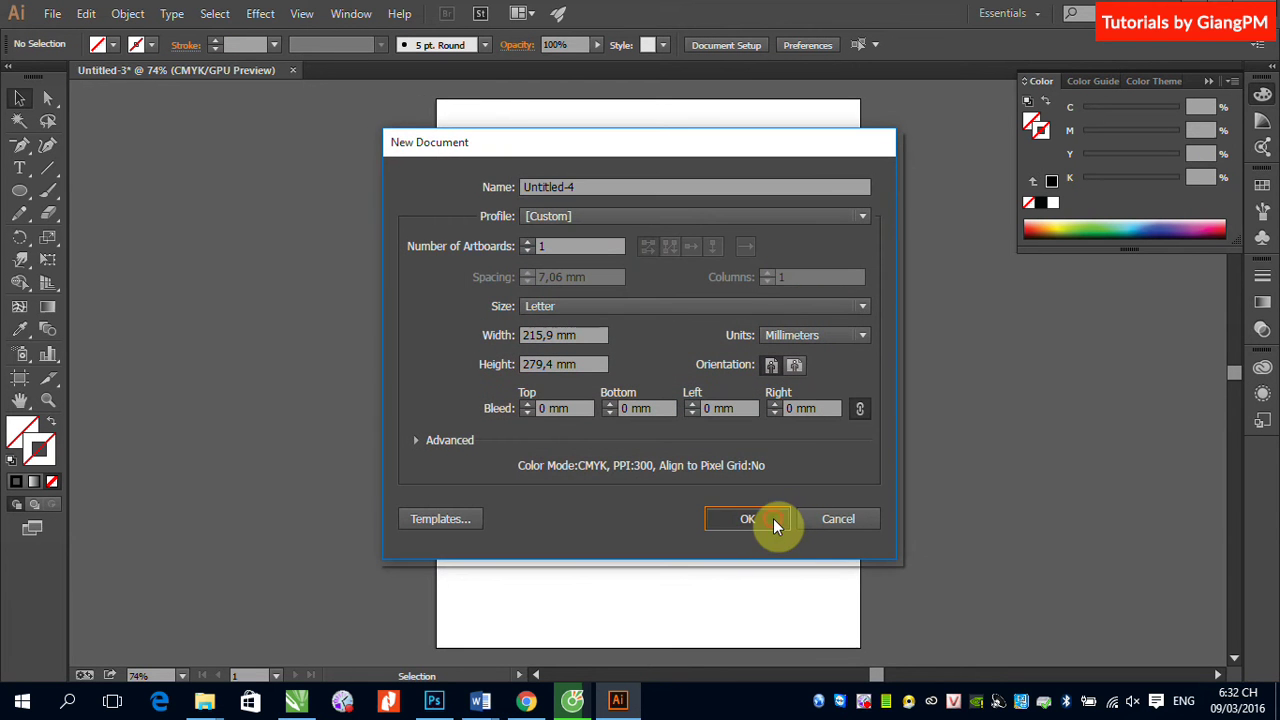
left_click(773, 518)
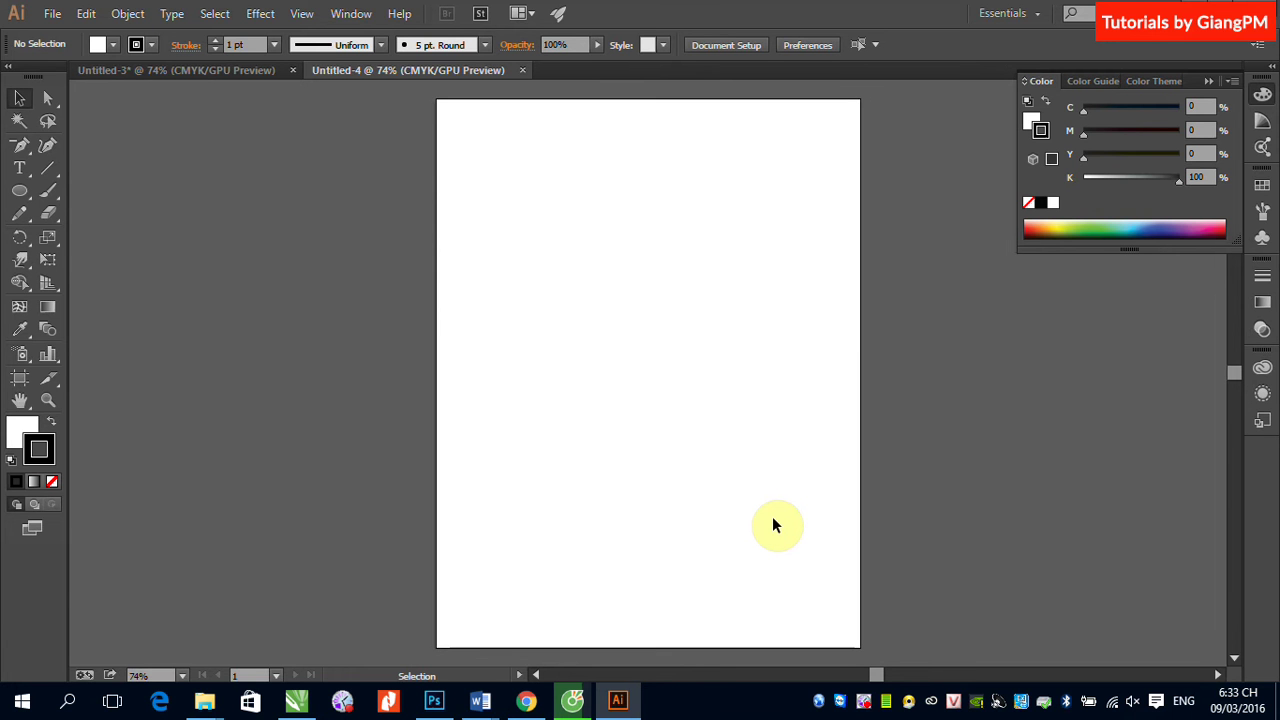
left_click(52, 14)
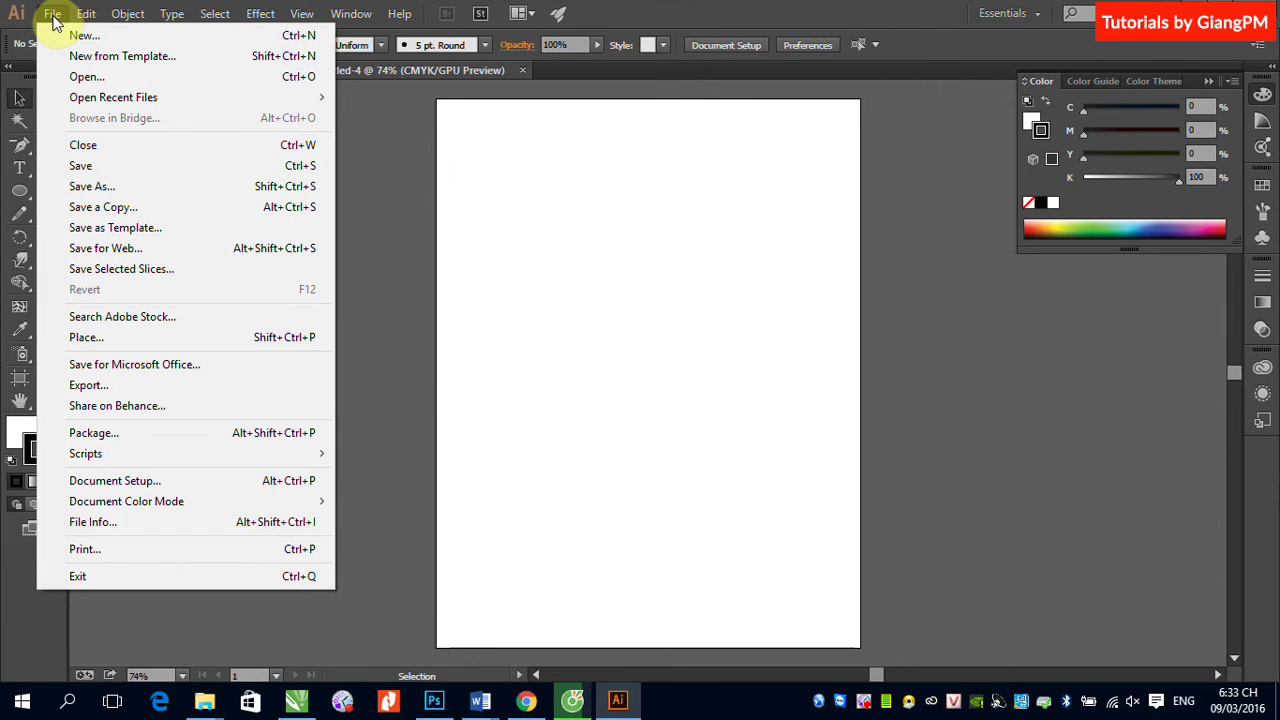
Place the leaping-man photo from the Desktop and centre it on the artboard
left_click(94, 340)
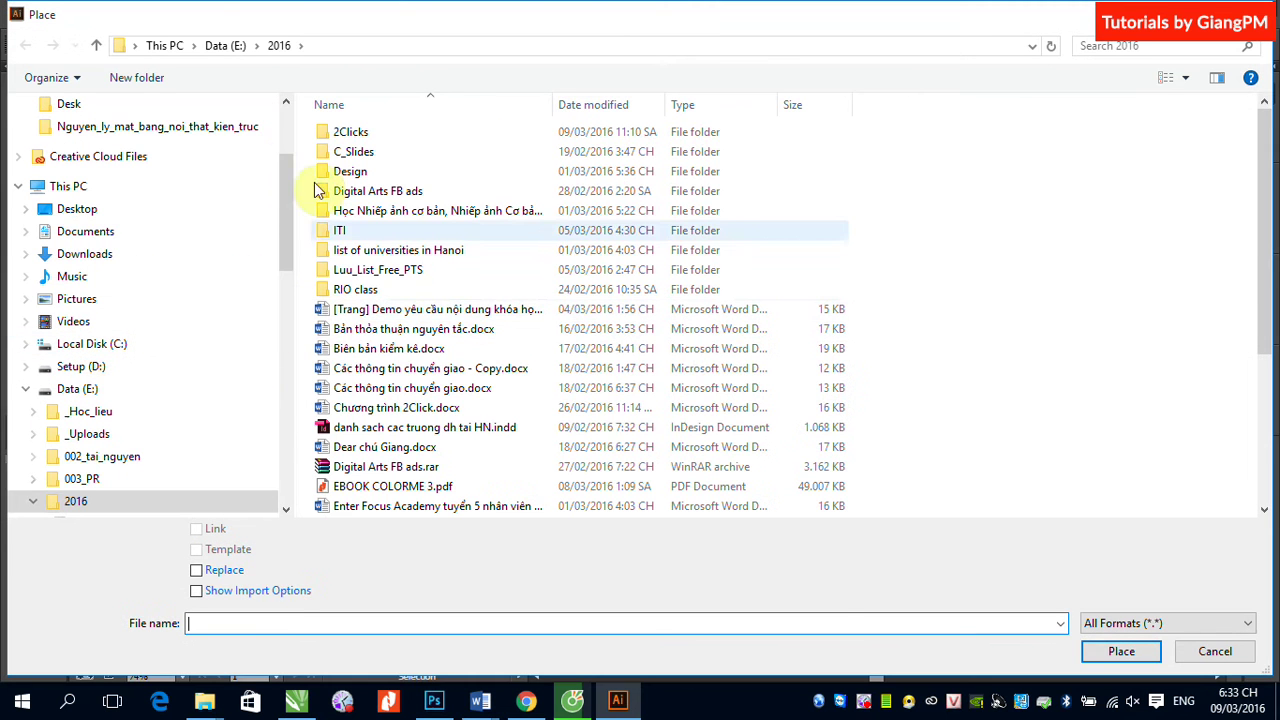
left_click(77, 212)
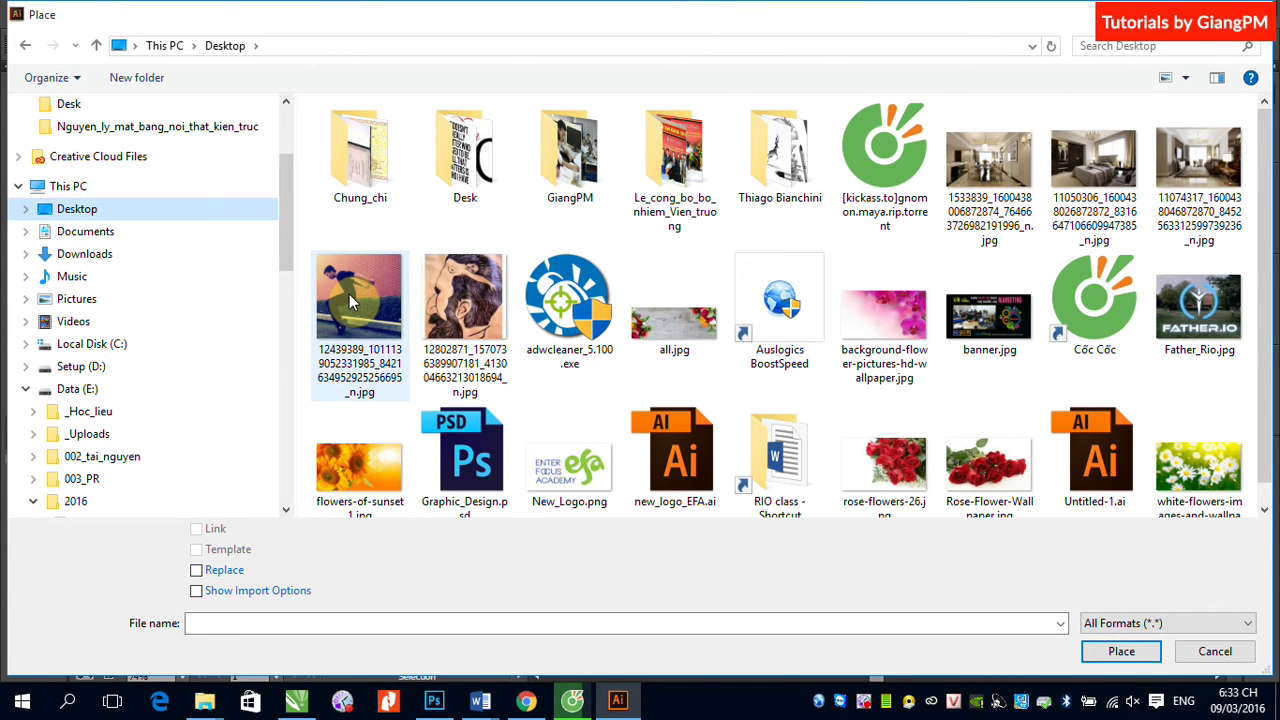
left_click(351, 292)
left_click(1125, 651)
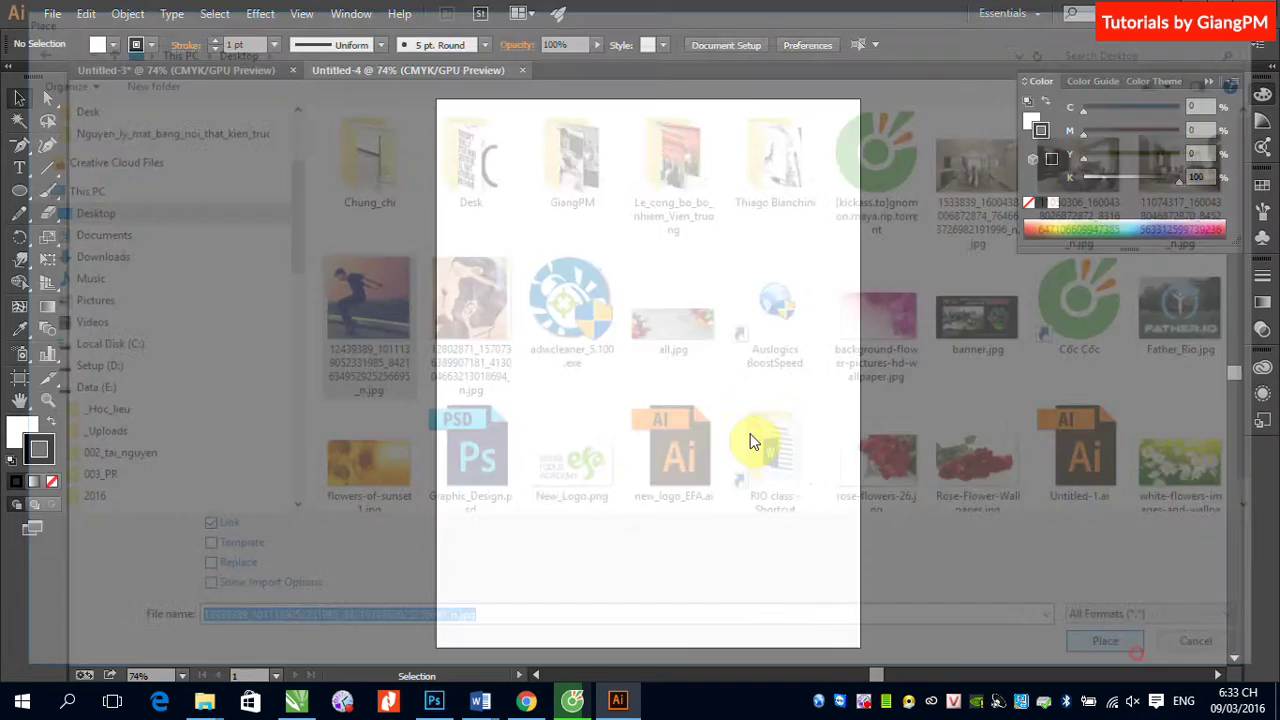
left_click(582, 268)
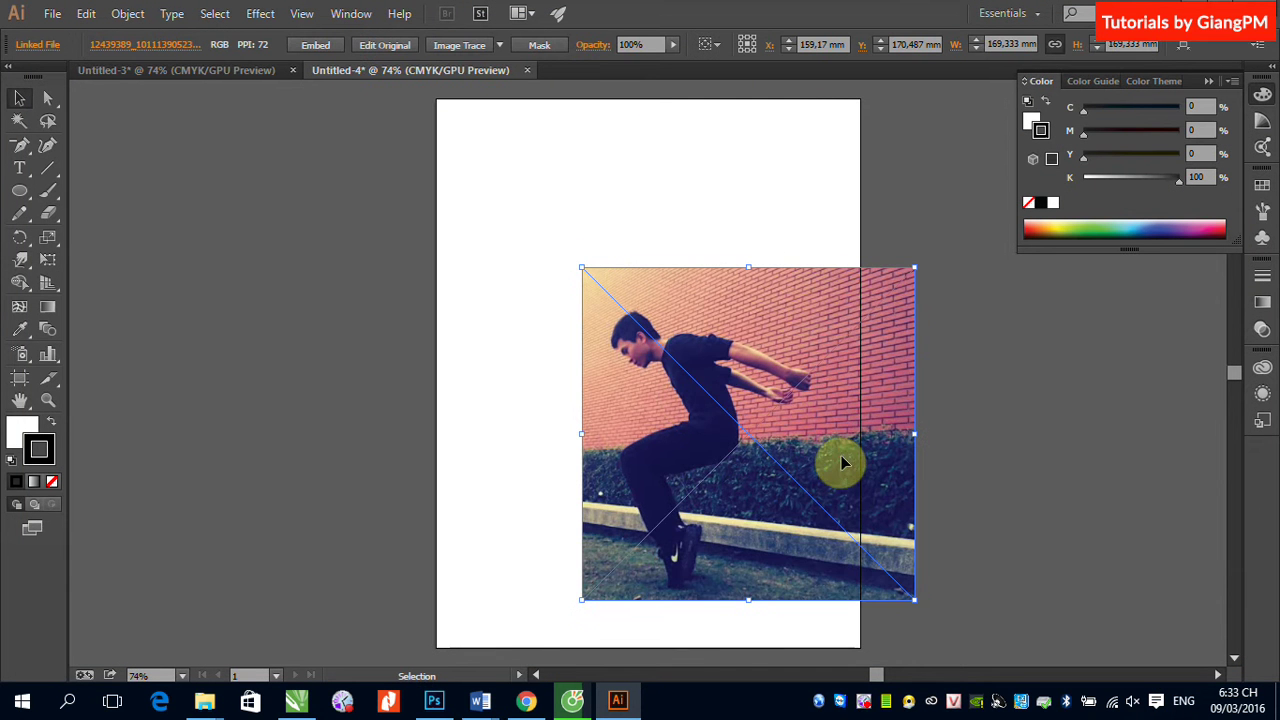
left_click_drag(843, 462, 734, 403)
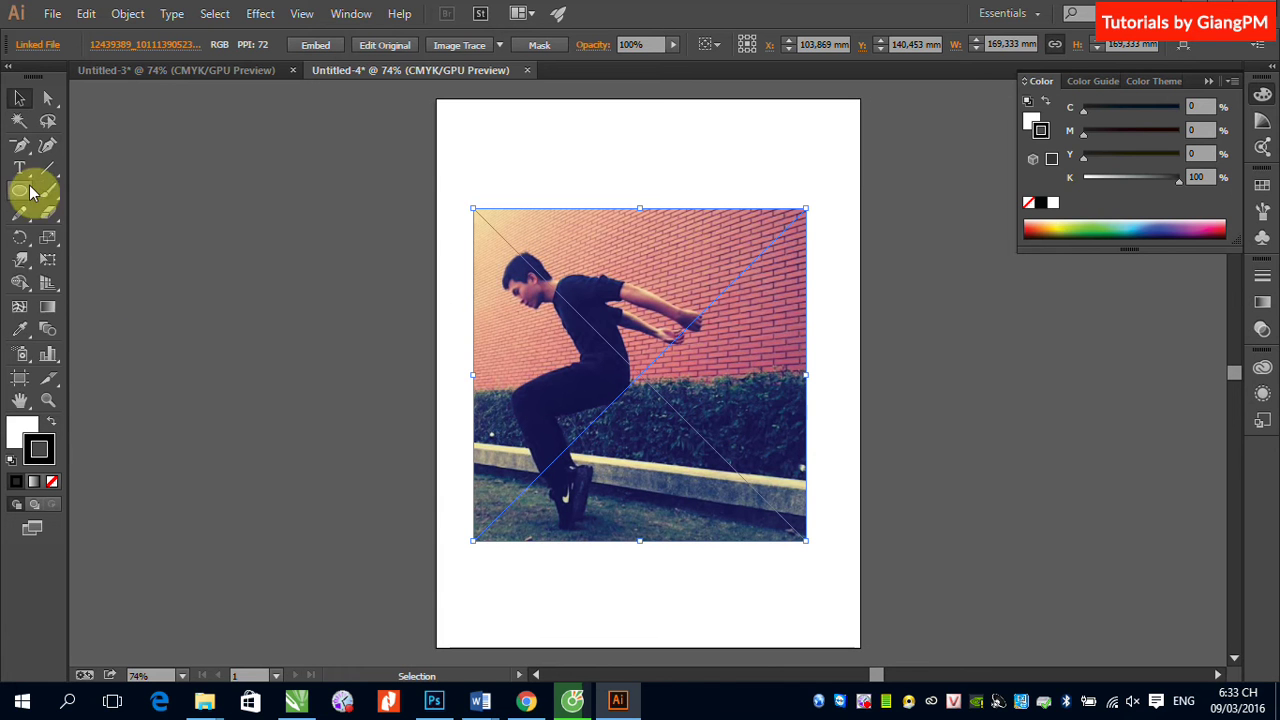
With the Pen tool, trace the figure from the head over the shoulder and down the back
left_click(19, 145)
left_click(71, 141)
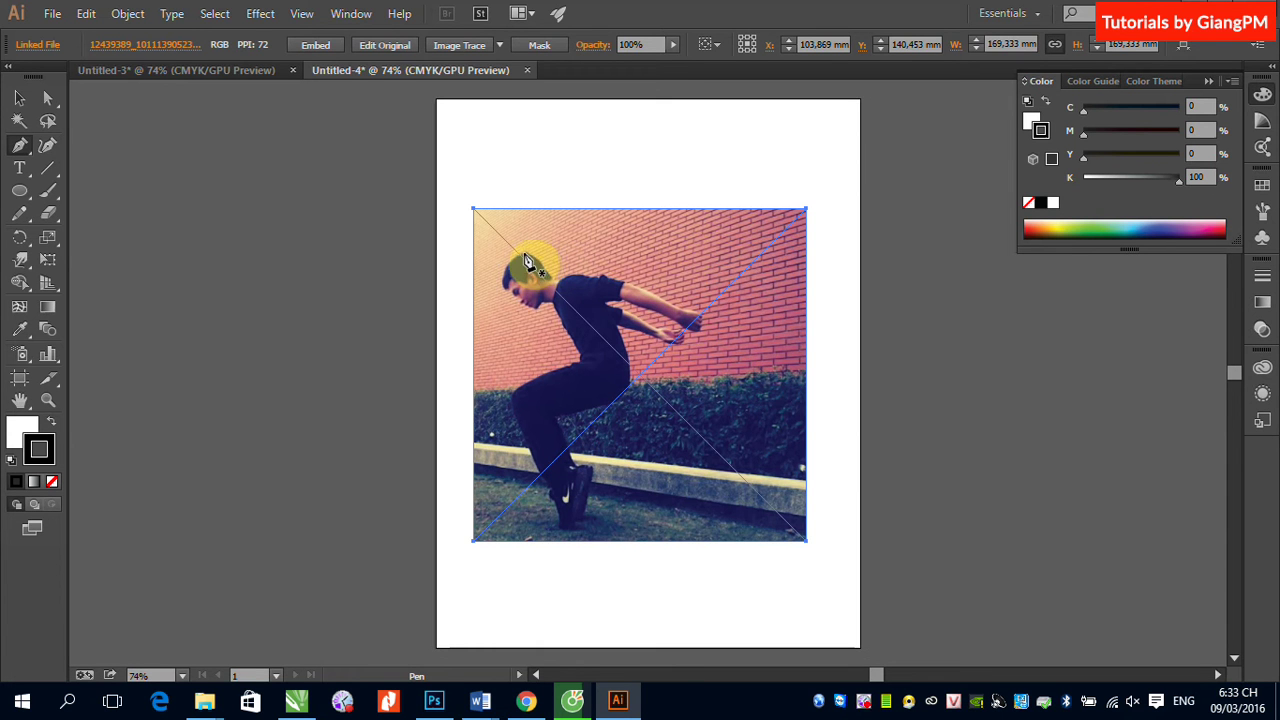
key("ctrl+shift+a")
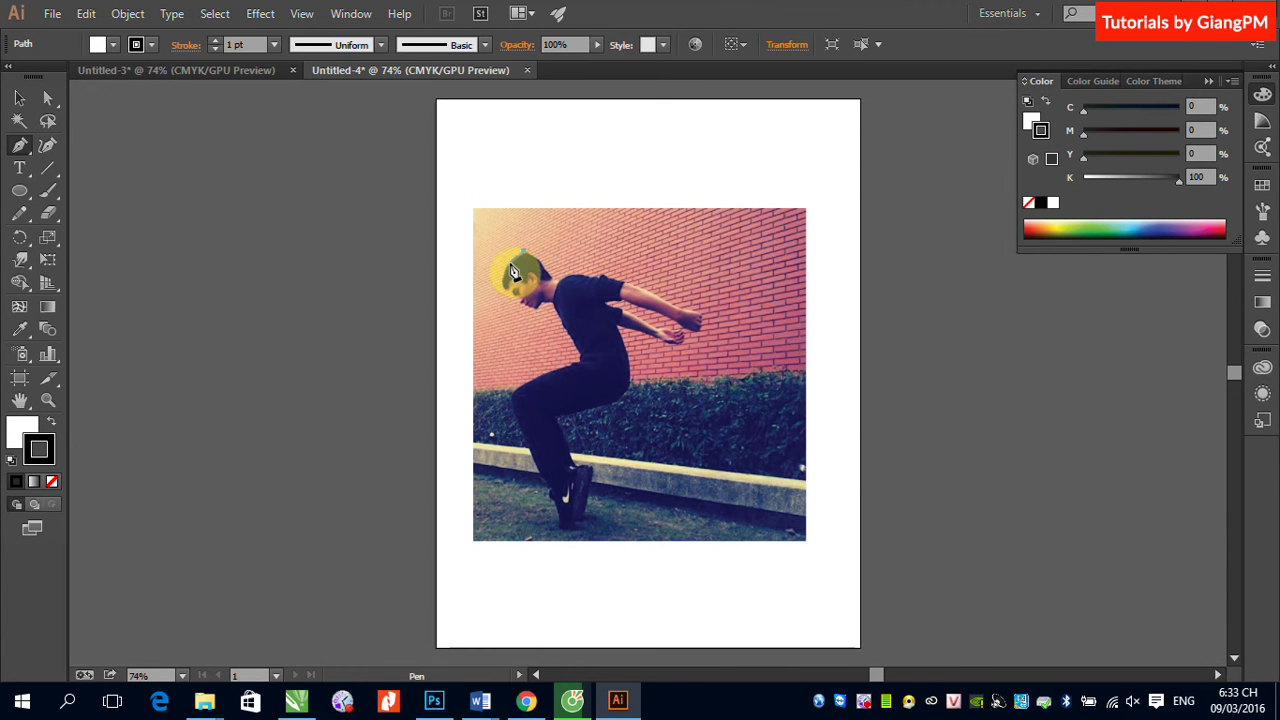
left_click(507, 262)
left_click(500, 289)
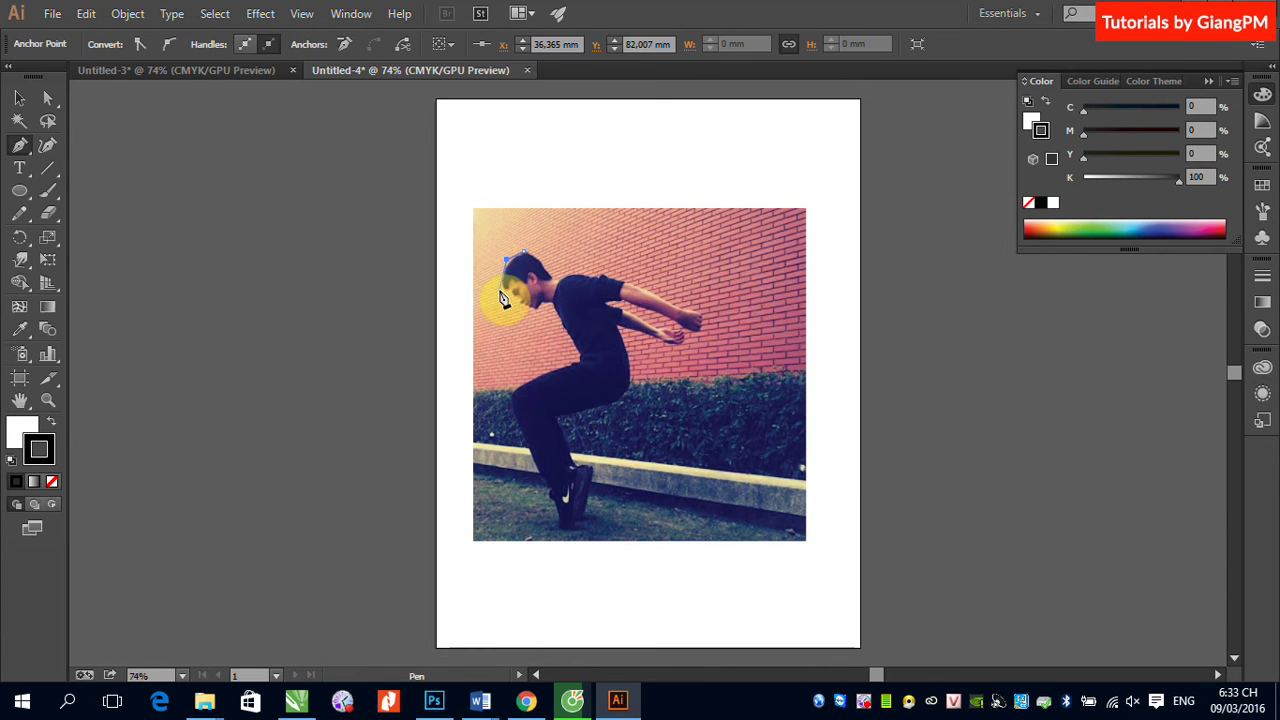
left_click(525, 313)
left_click(540, 304)
left_click(574, 357)
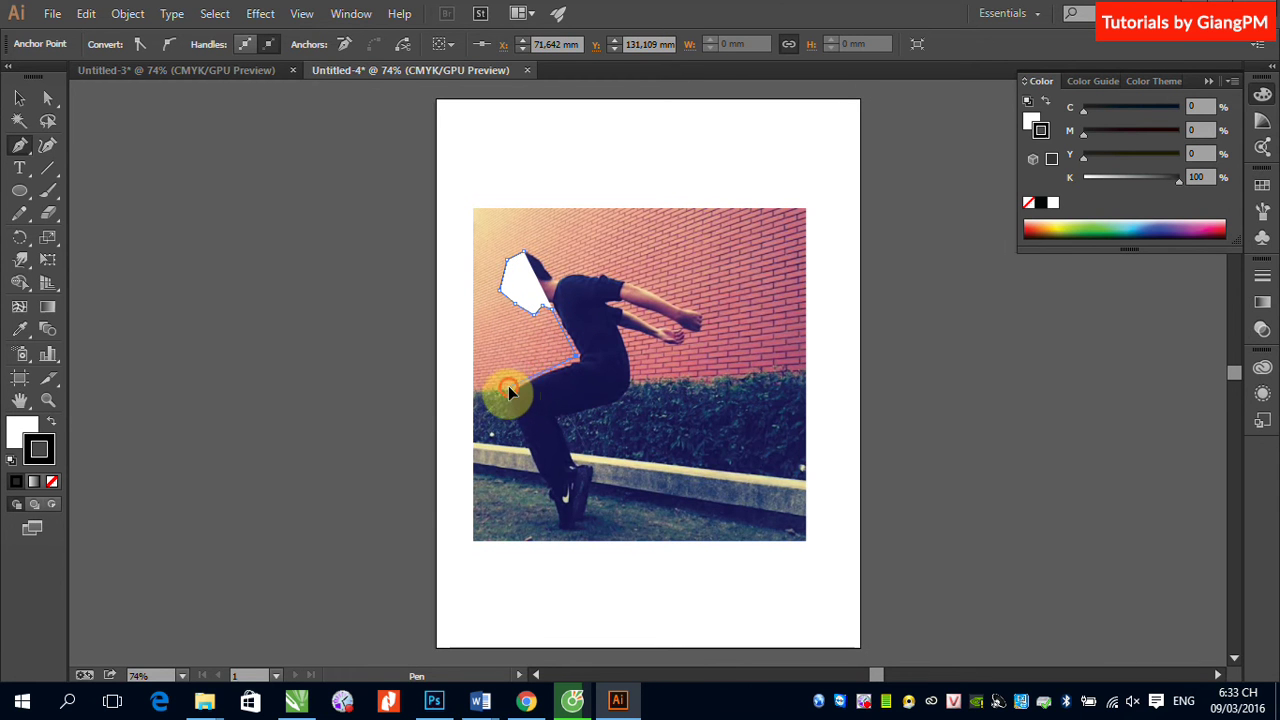
Continue the outline with curves around the waist, leg and foot, back up to the torso
left_click_drag(509, 386, 511, 440)
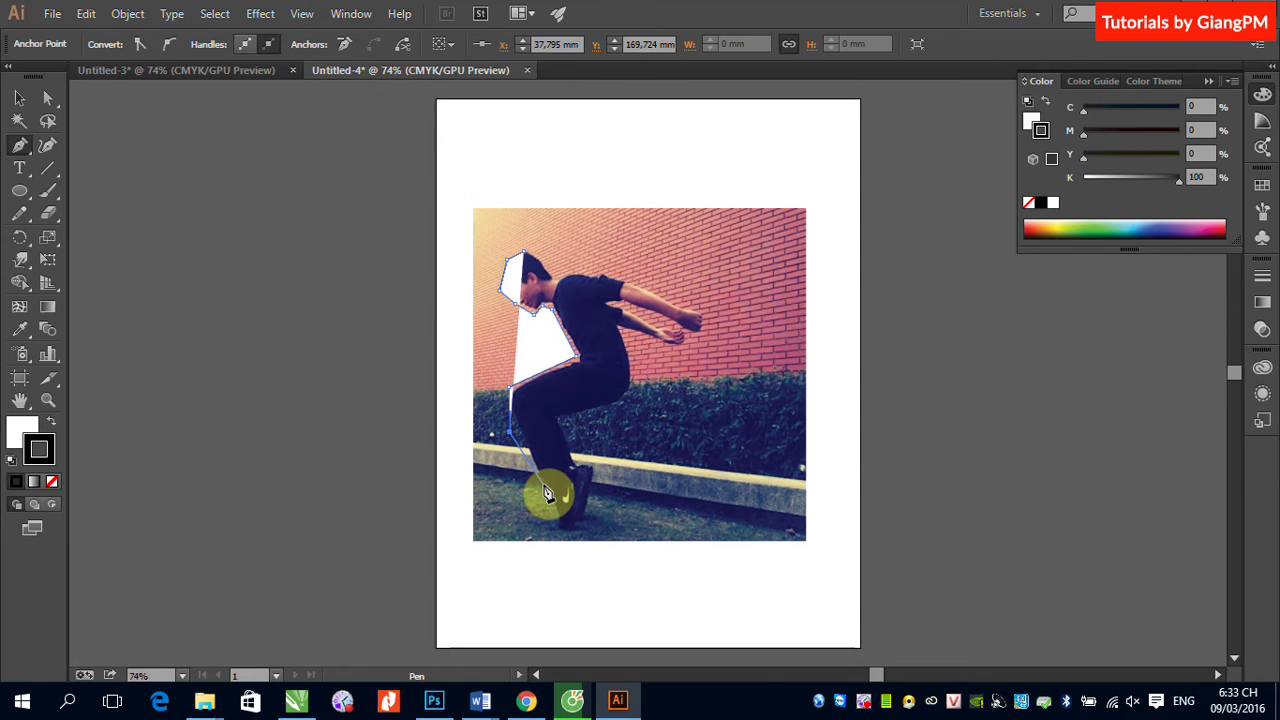
mouse_move(543, 490)
left_mouse_down()
mouse_move(556, 518)
mouse_move(603, 490)
left_mouse_up()
left_click(597, 465)
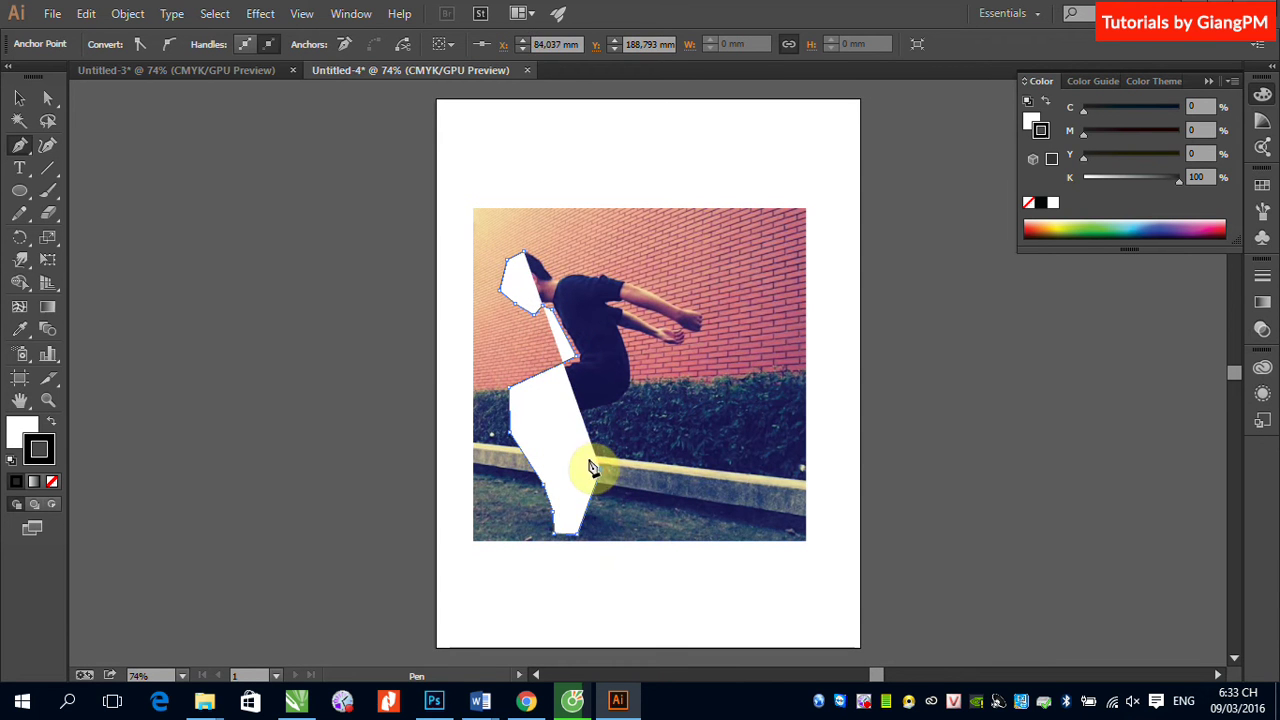
left_click(566, 425)
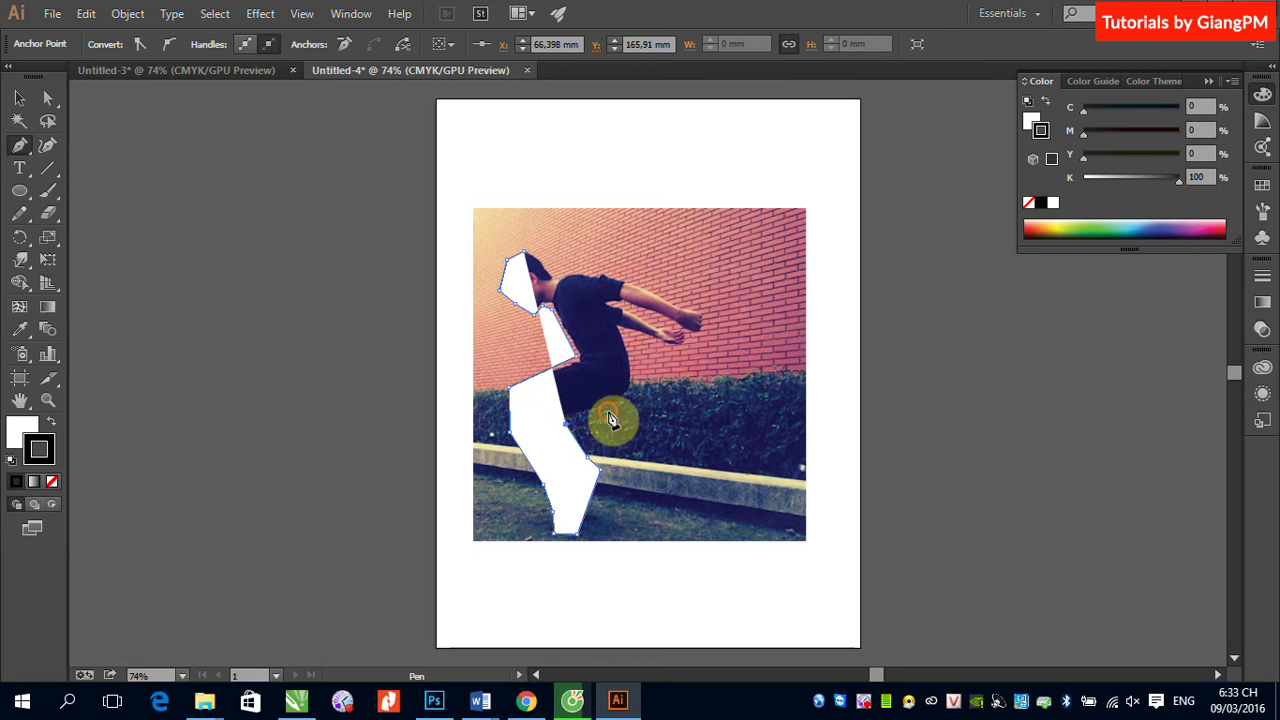
left_click(607, 412)
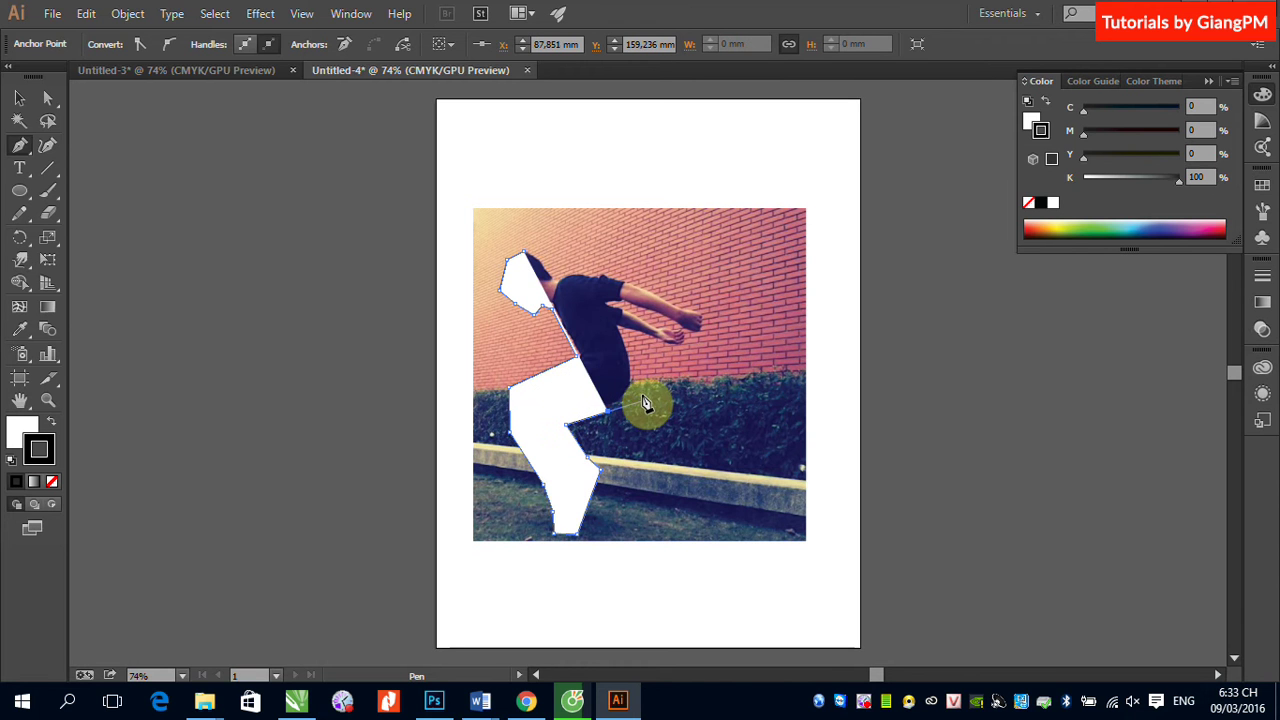
left_click(628, 334)
Trace around the arm and close the white outline at its starting anchor
left_click(667, 352)
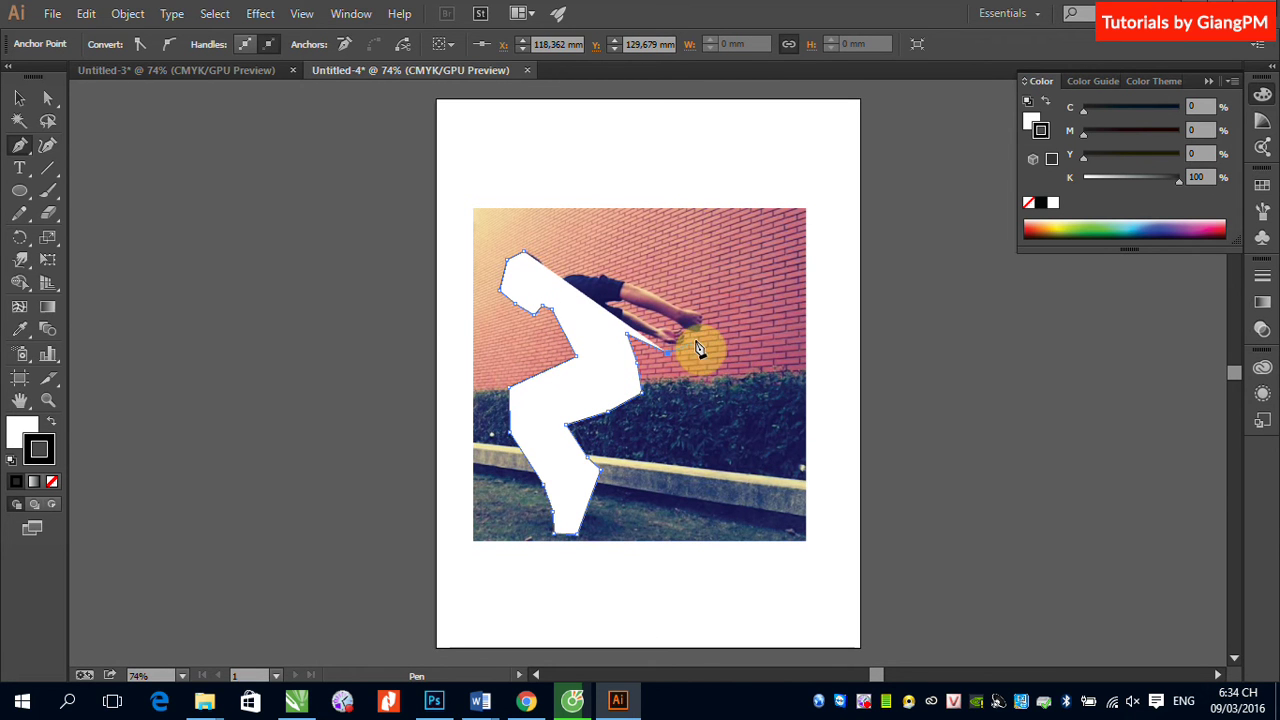
left_click(697, 341)
left_click(713, 324)
left_click(712, 308)
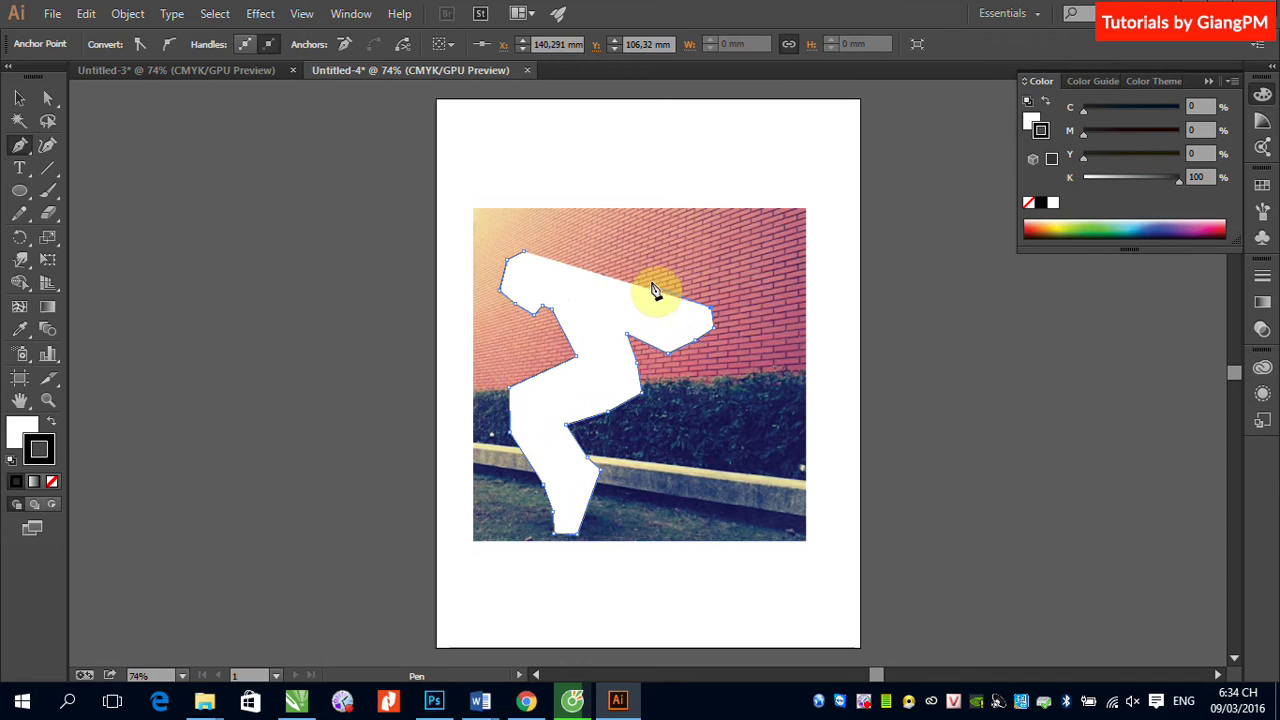
left_click(640, 274)
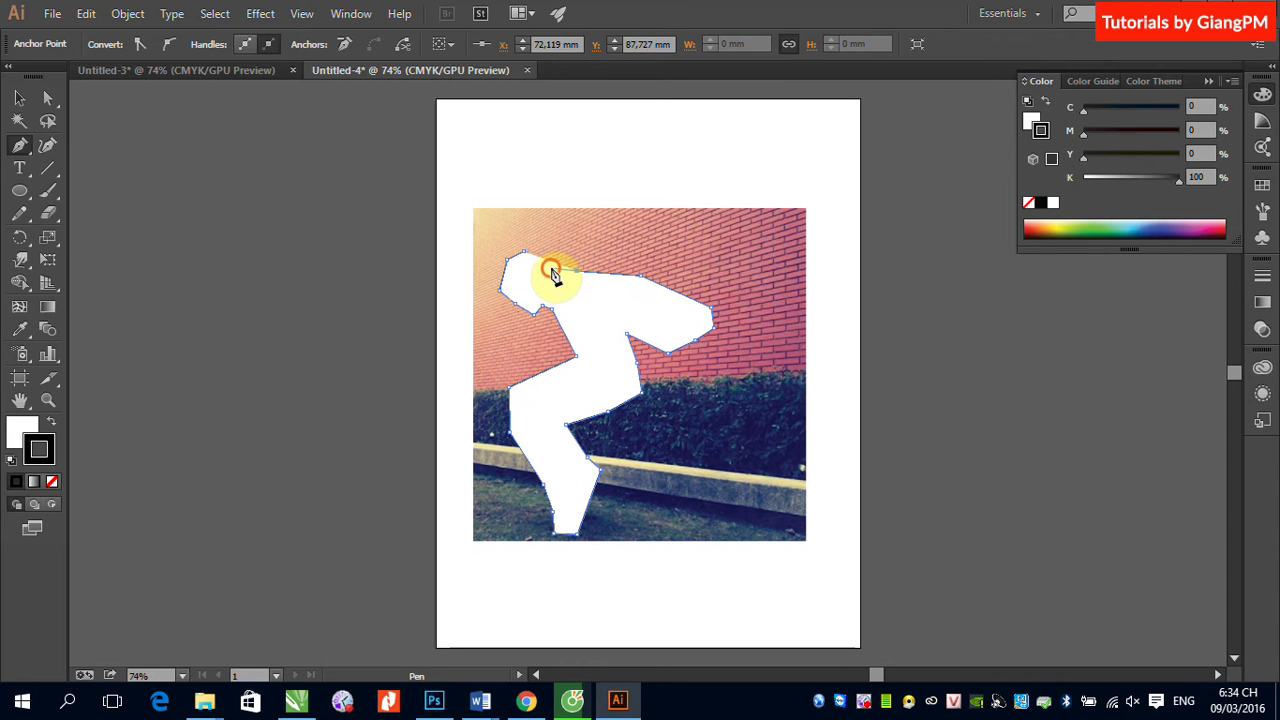
left_click(545, 270)
left_click(526, 255)
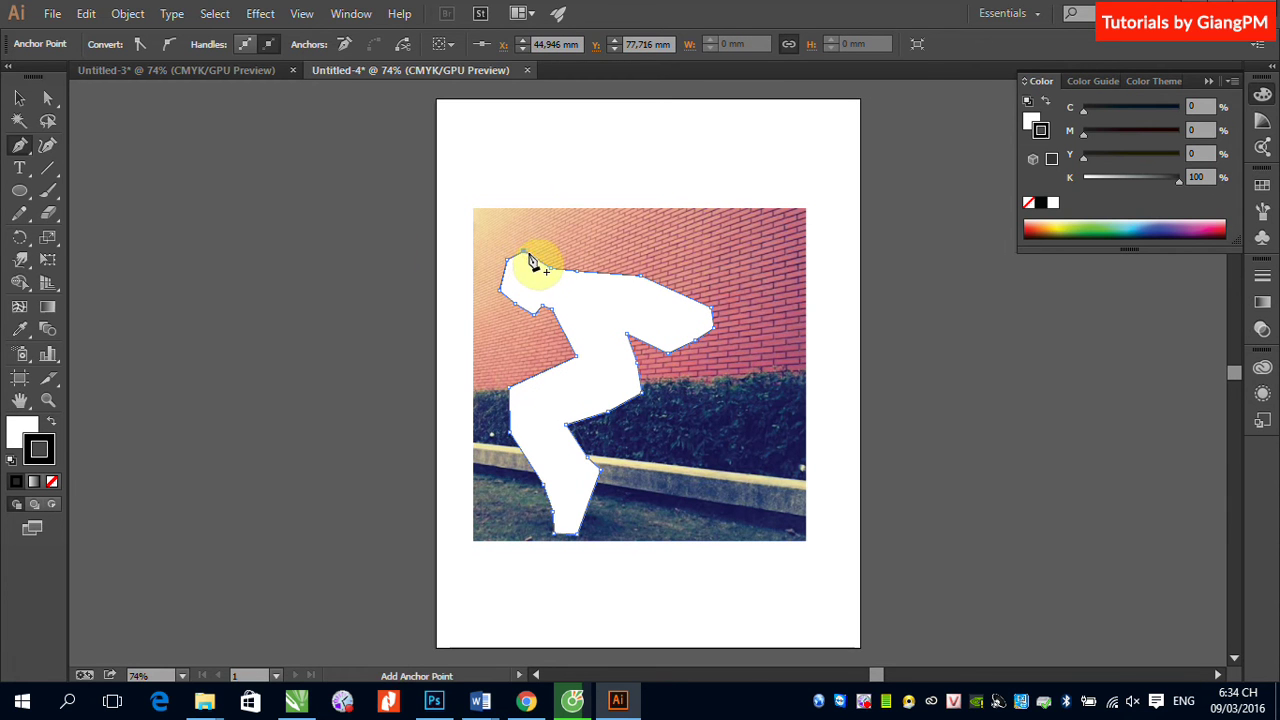
left_click(10, 98)
Marquee-select the photo and figure outline and make a clipping mask from them
left_click(208, 224)
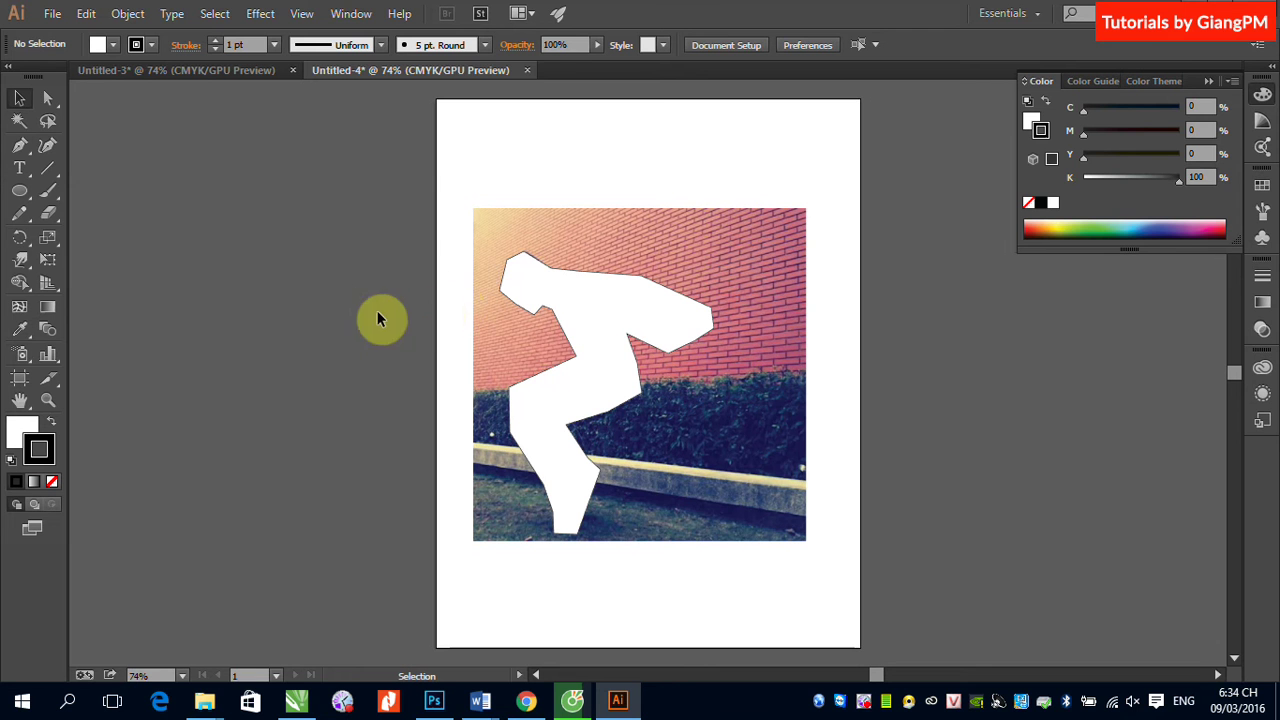
left_click_drag(350, 313, 590, 418)
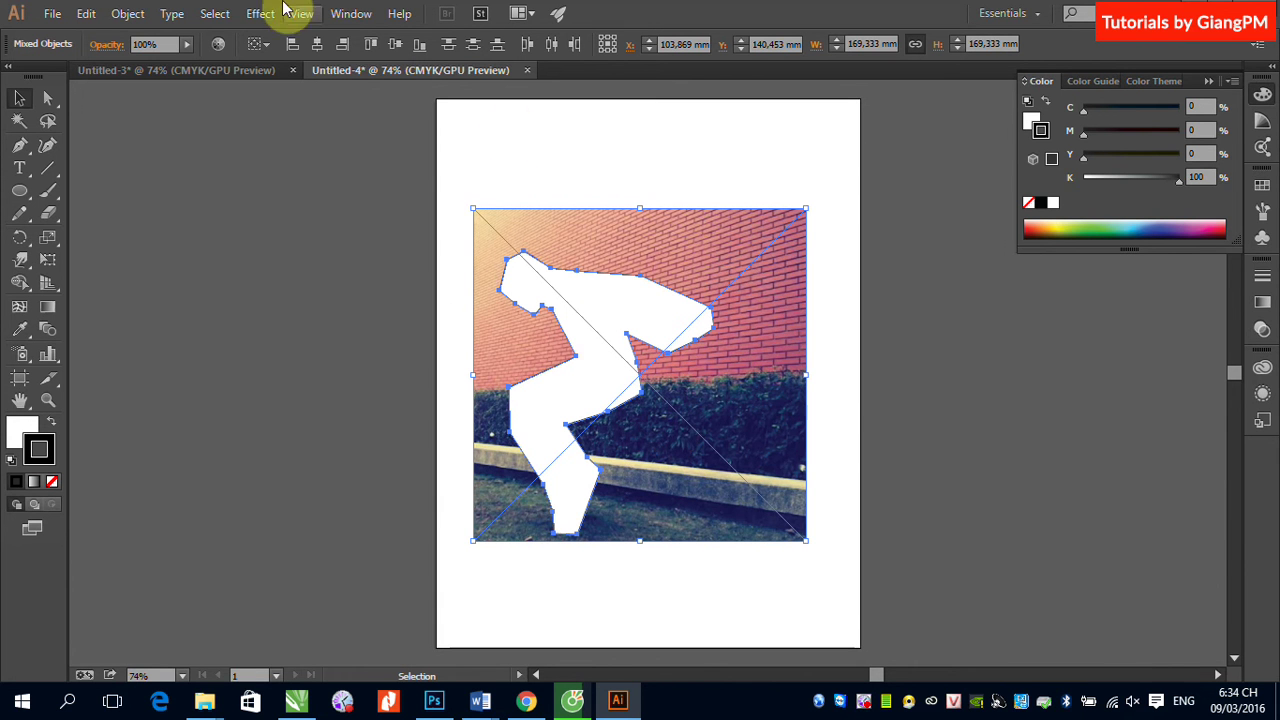
left_click(129, 15)
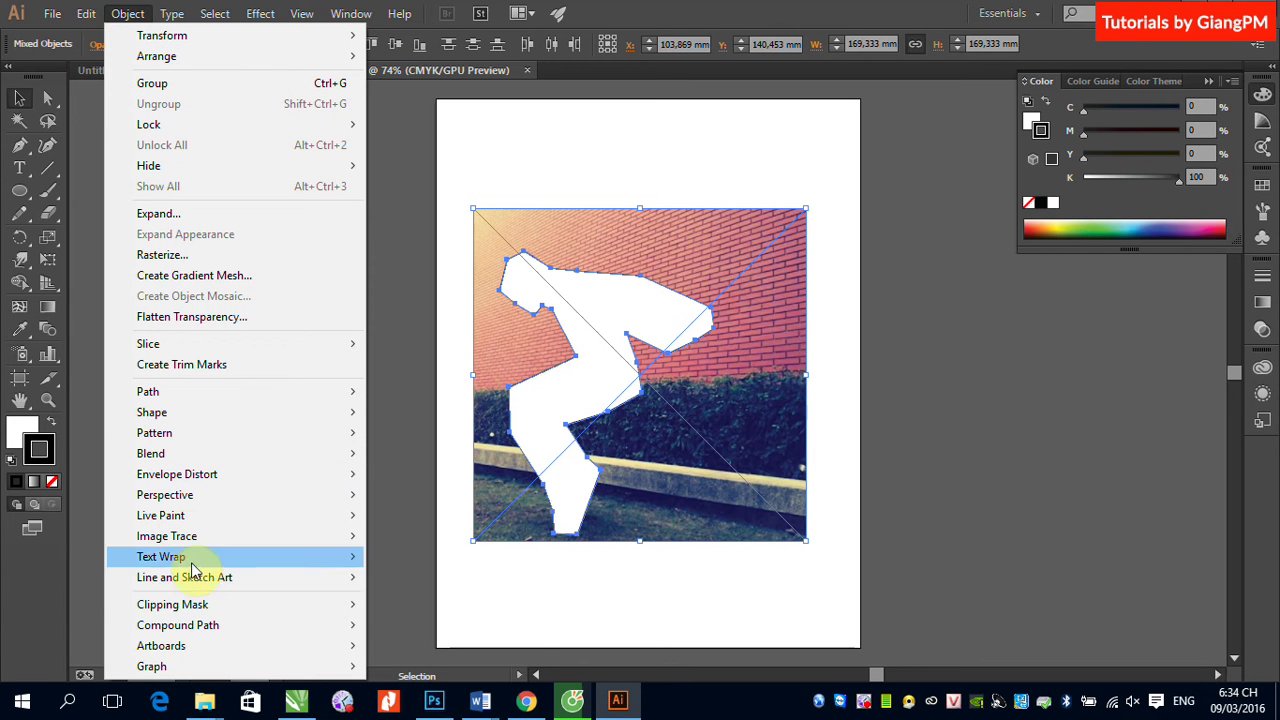
mouse_move(172, 604)
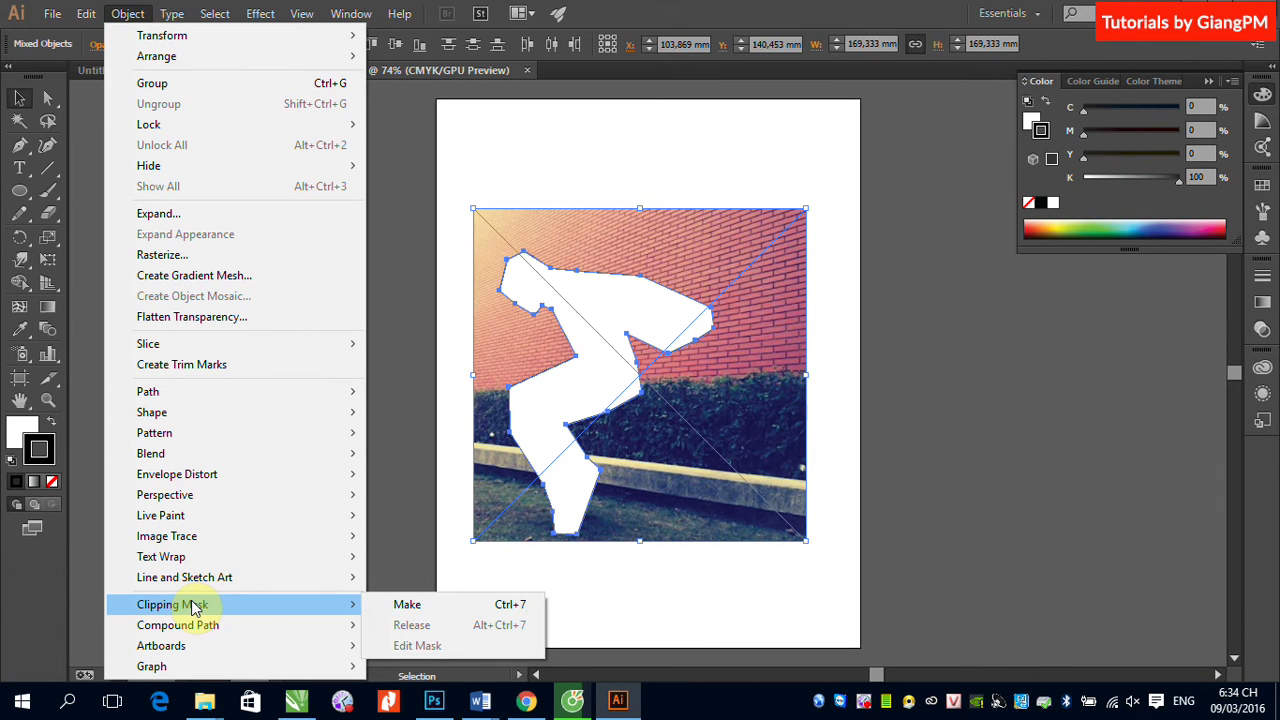
left_click(447, 609)
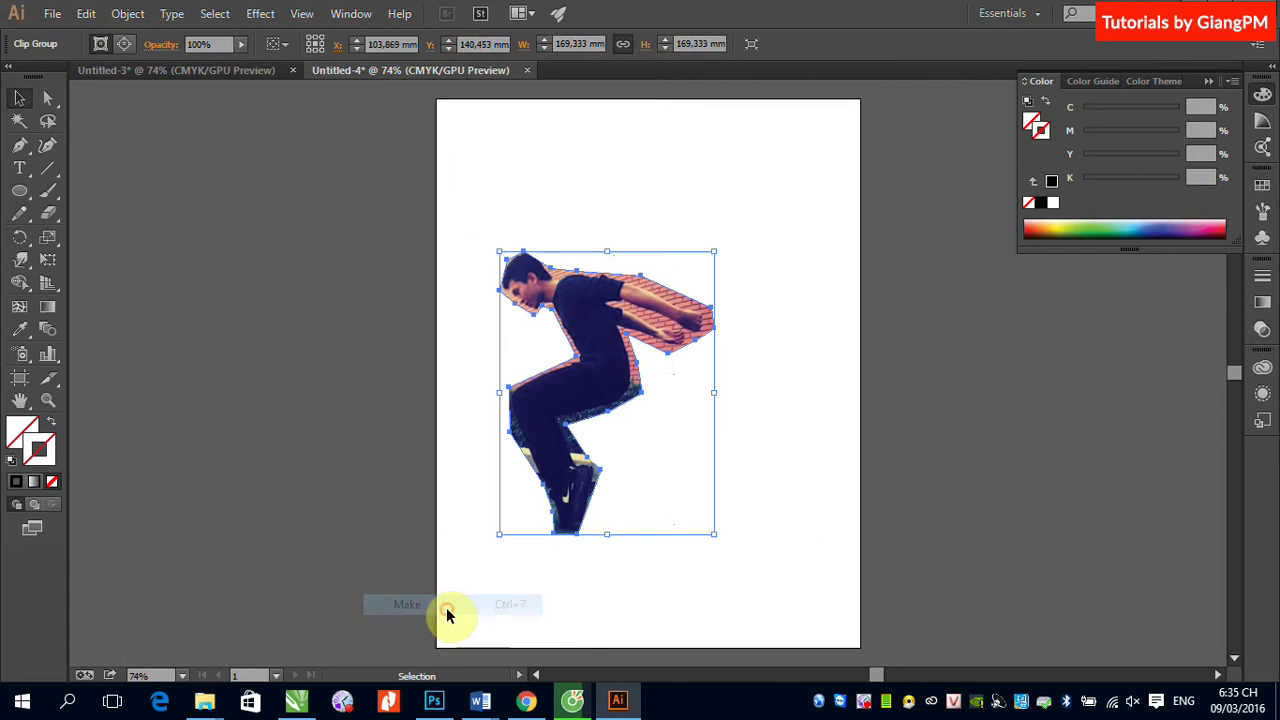
left_click(776, 426)
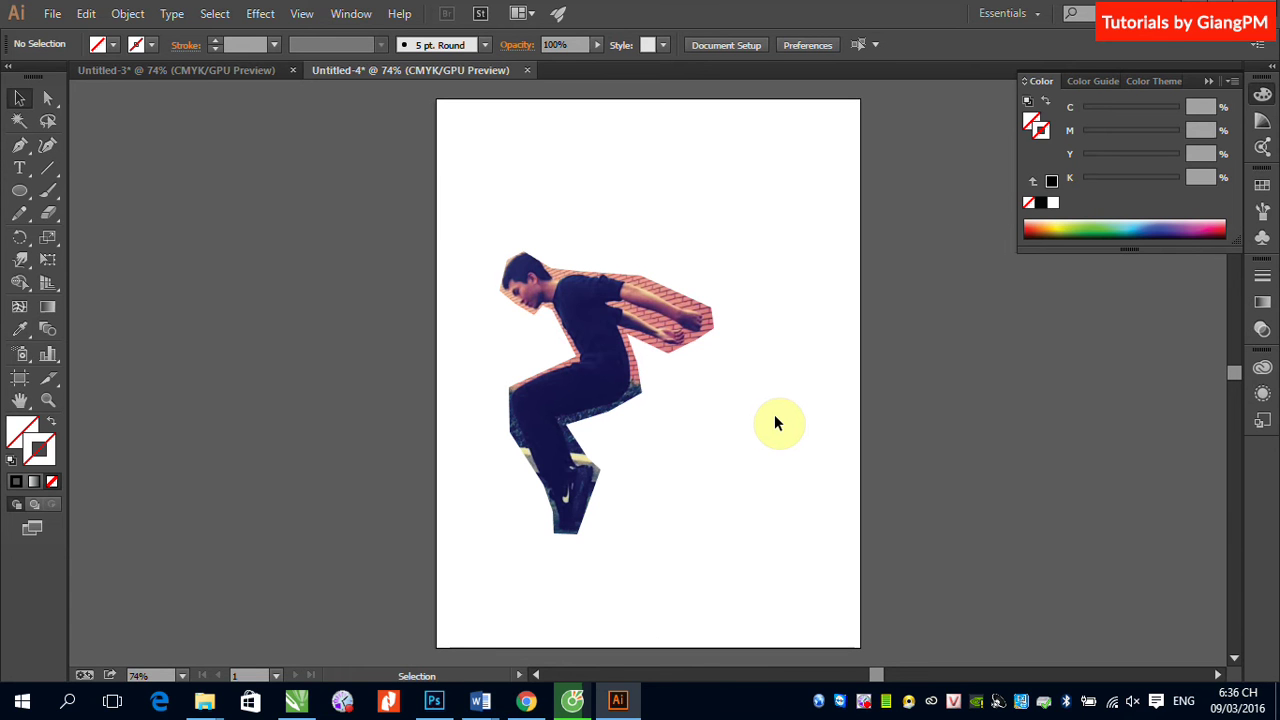
Select the clip group and release its clipping mask
left_click(613, 317)
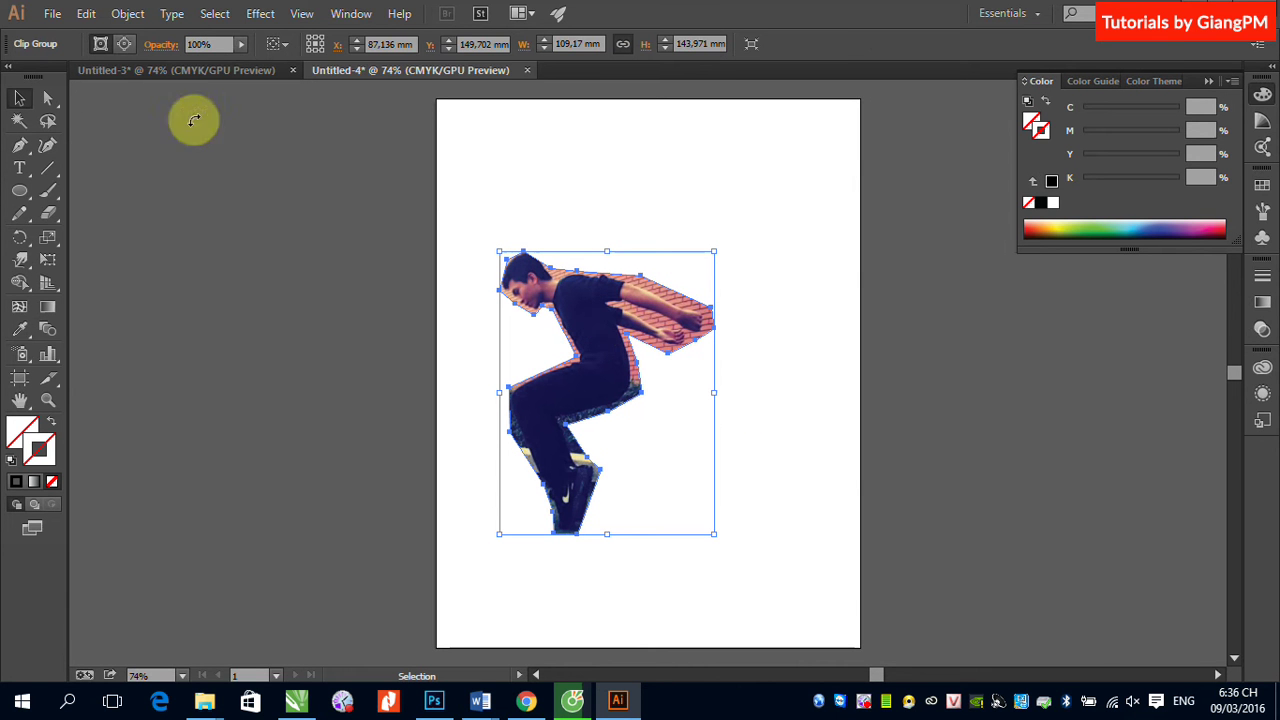
left_click(127, 13)
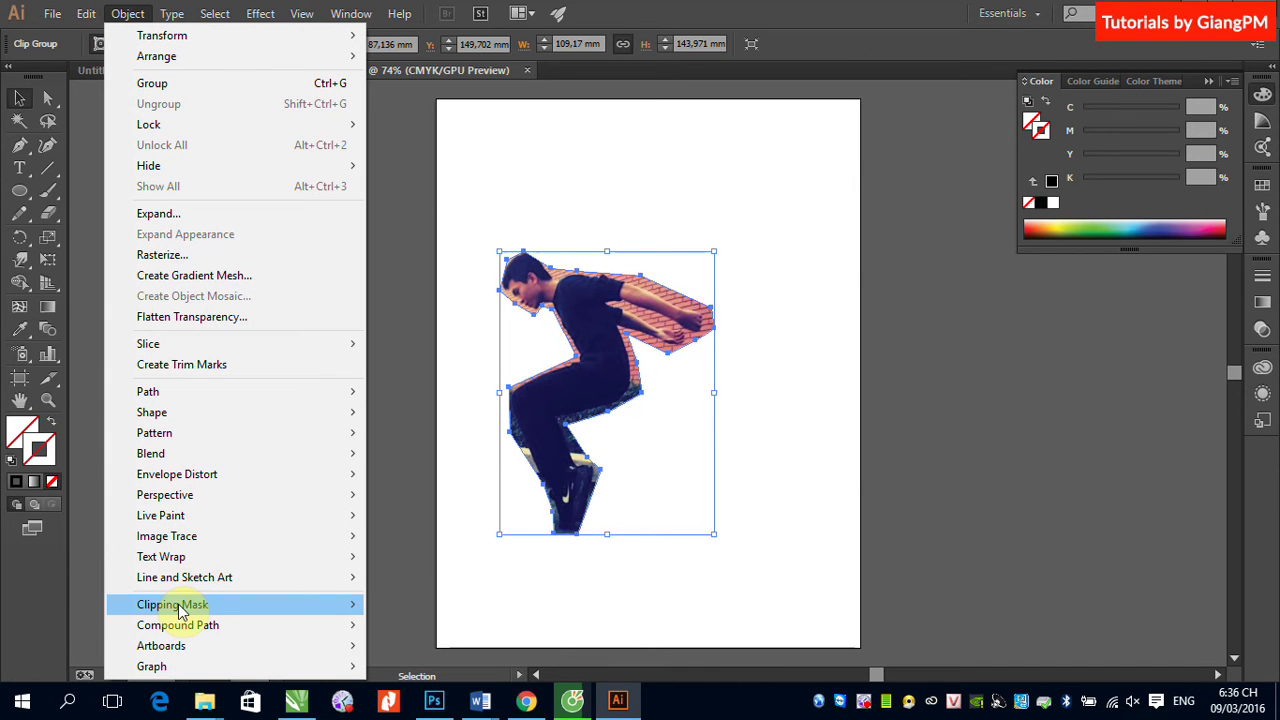
mouse_move(172, 604)
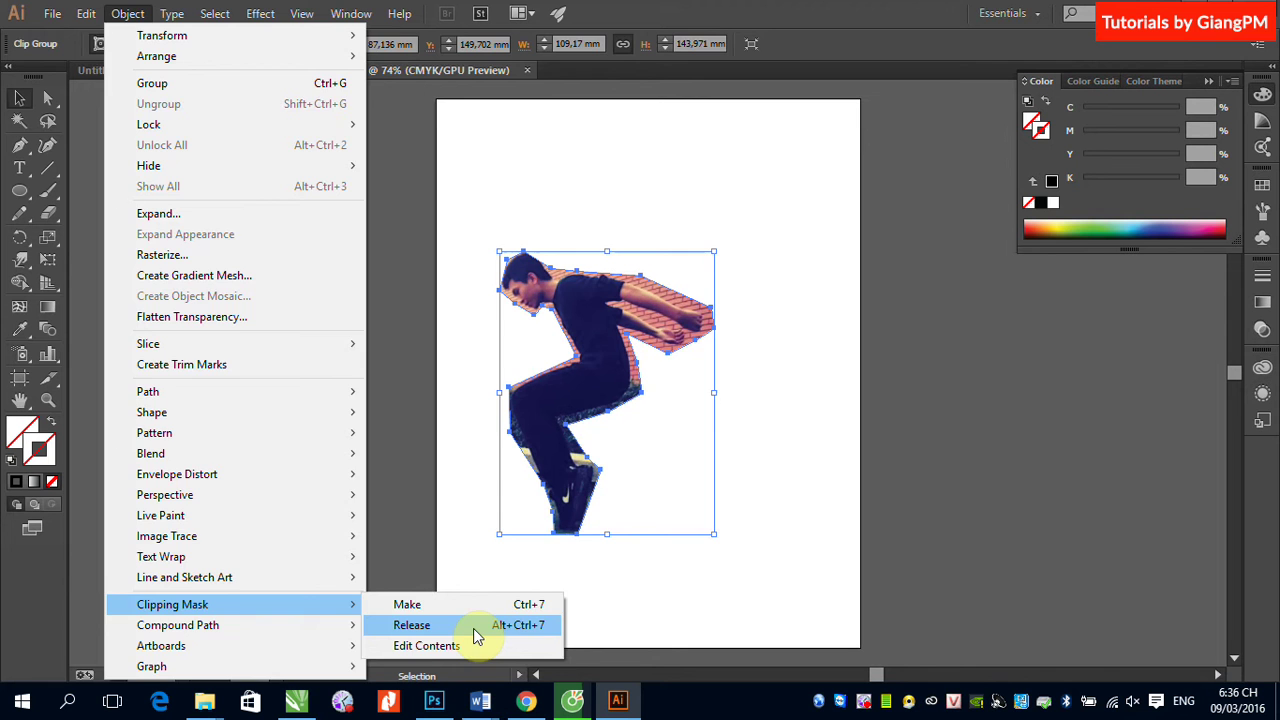
left_click(475, 632)
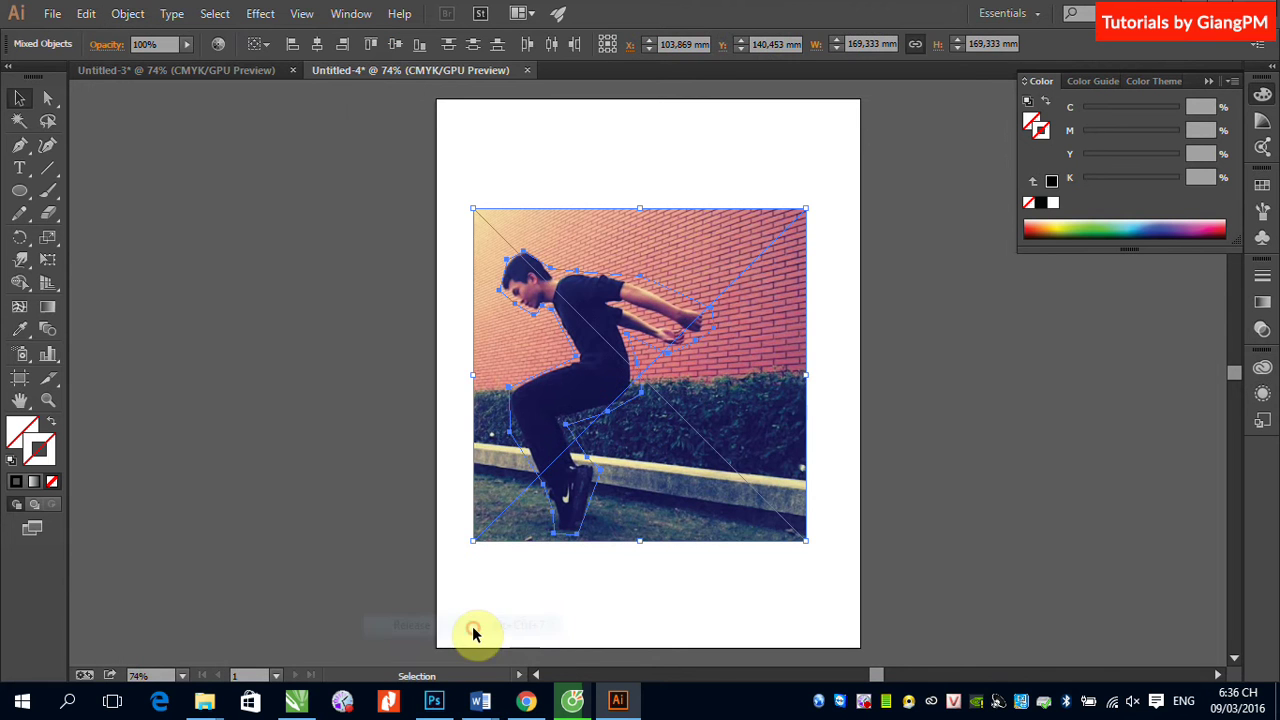
Drag the figure outline off the photo and back over the person, then select both
left_click(895, 378)
left_click(677, 296)
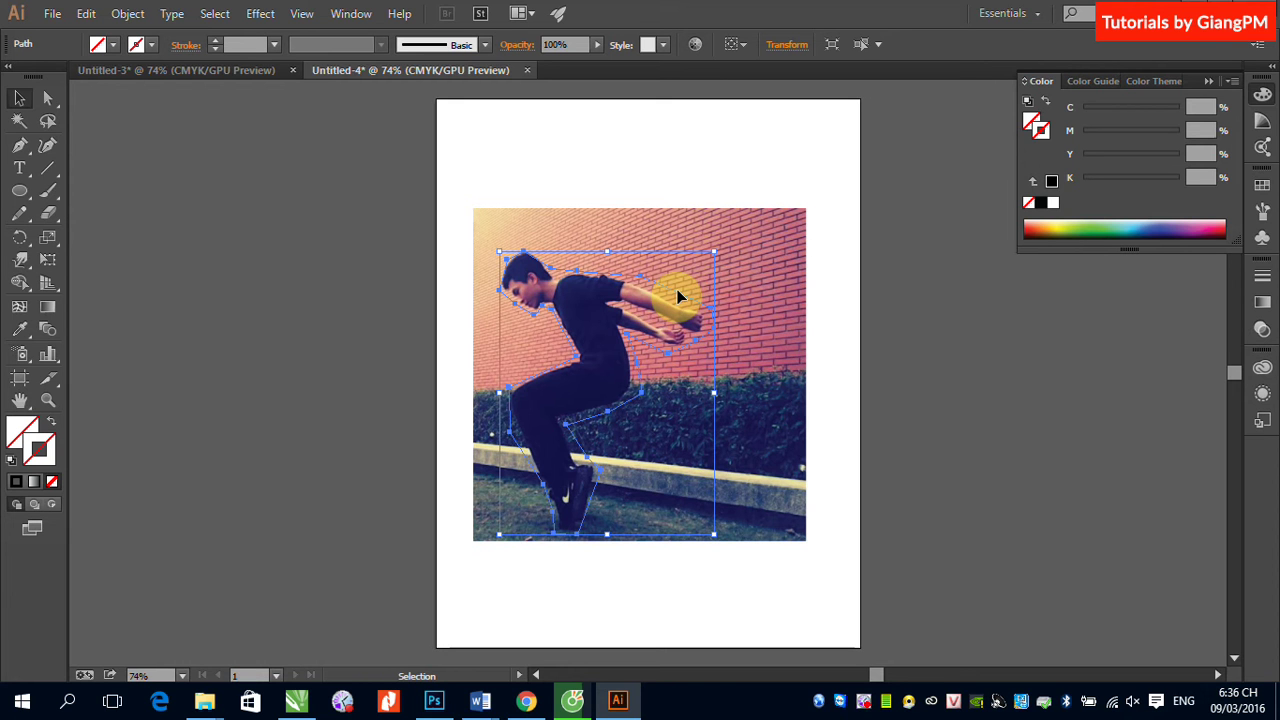
left_click_drag(677, 296, 421, 279)
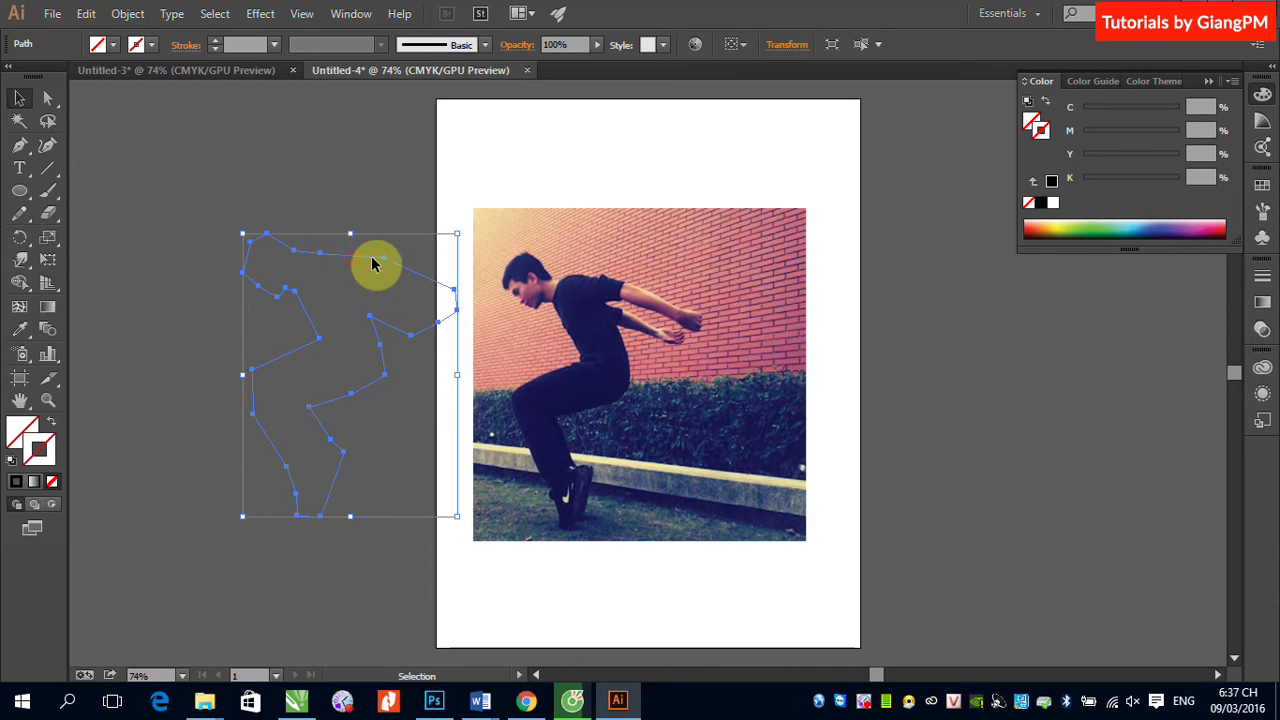
mouse_move(374, 263)
left_mouse_down()
mouse_move(592, 290)
mouse_move(607, 278)
left_mouse_up()
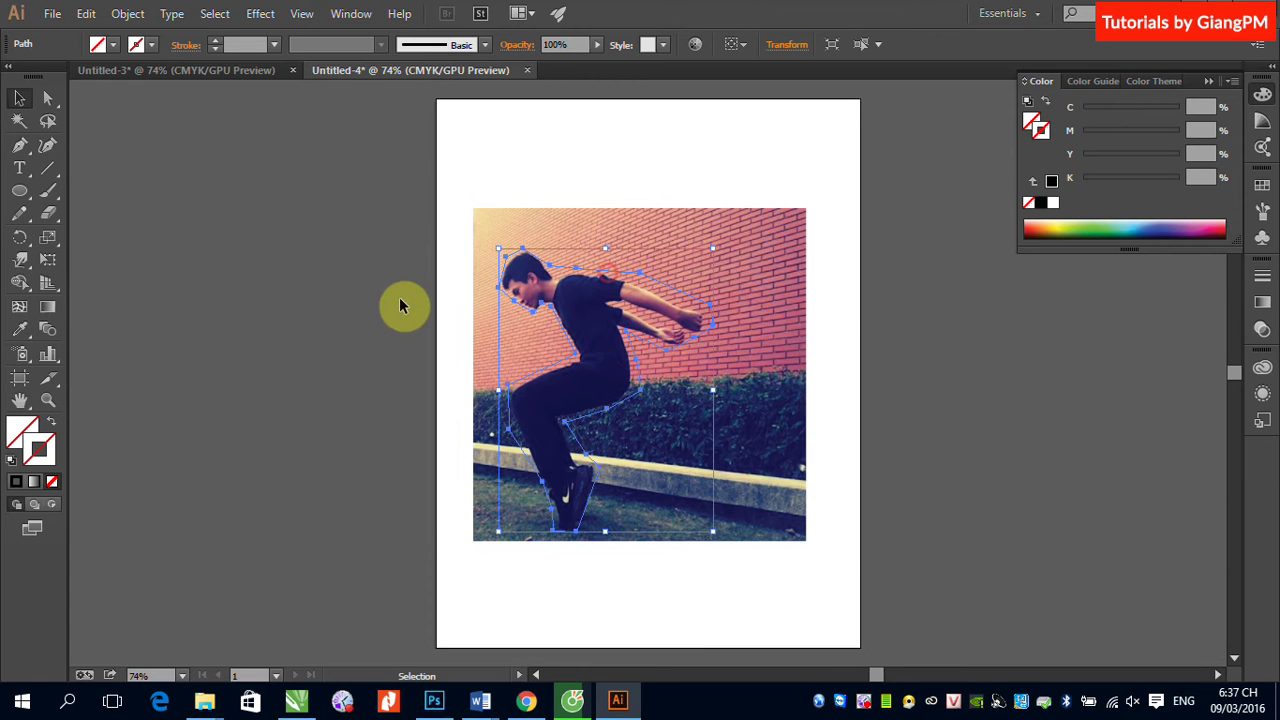
left_click_drag(337, 286, 777, 480)
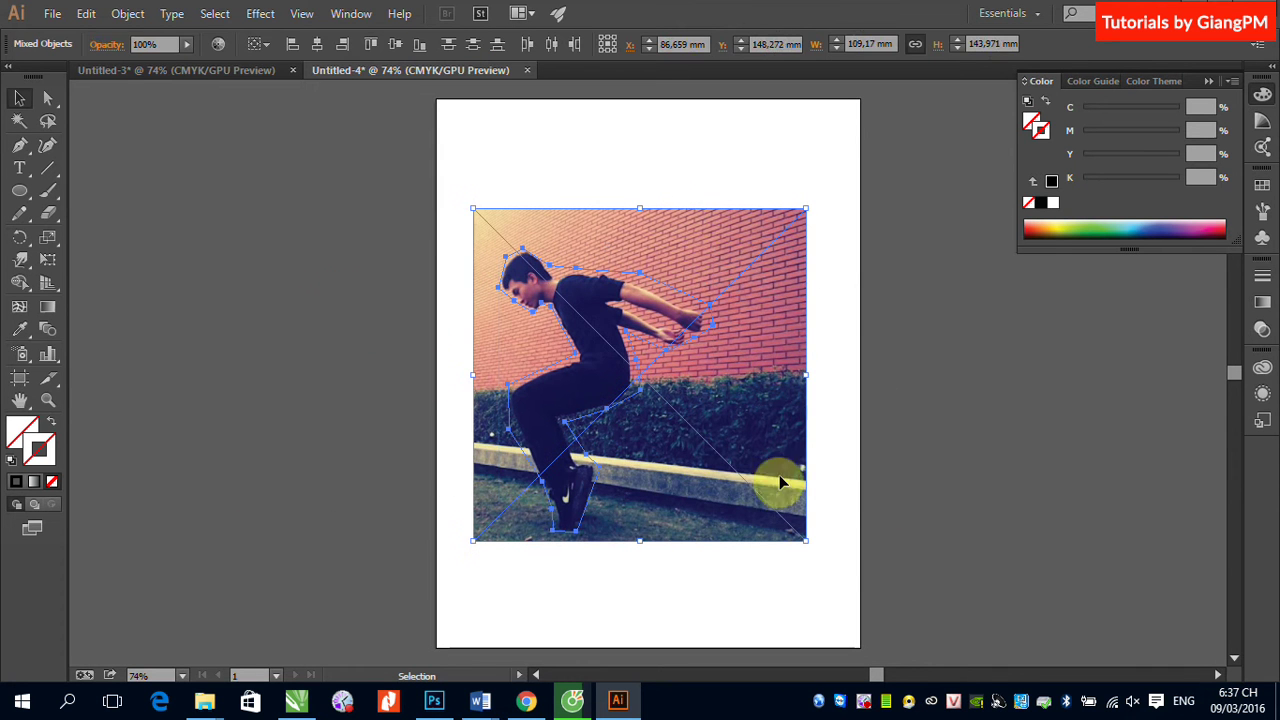
Remake the clipping mask, then edit its contents to shift the photo slightly right
left_click(125, 13)
mouse_move(172, 604)
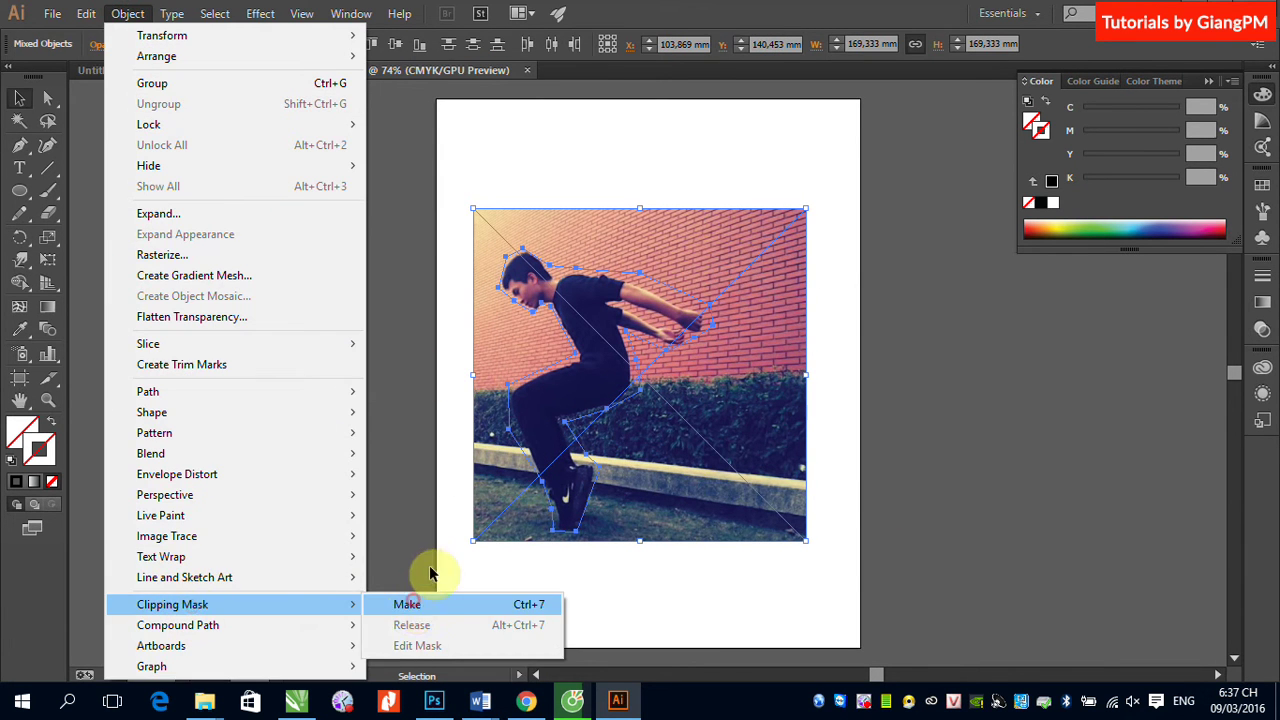
left_click(410, 604)
left_click(125, 14)
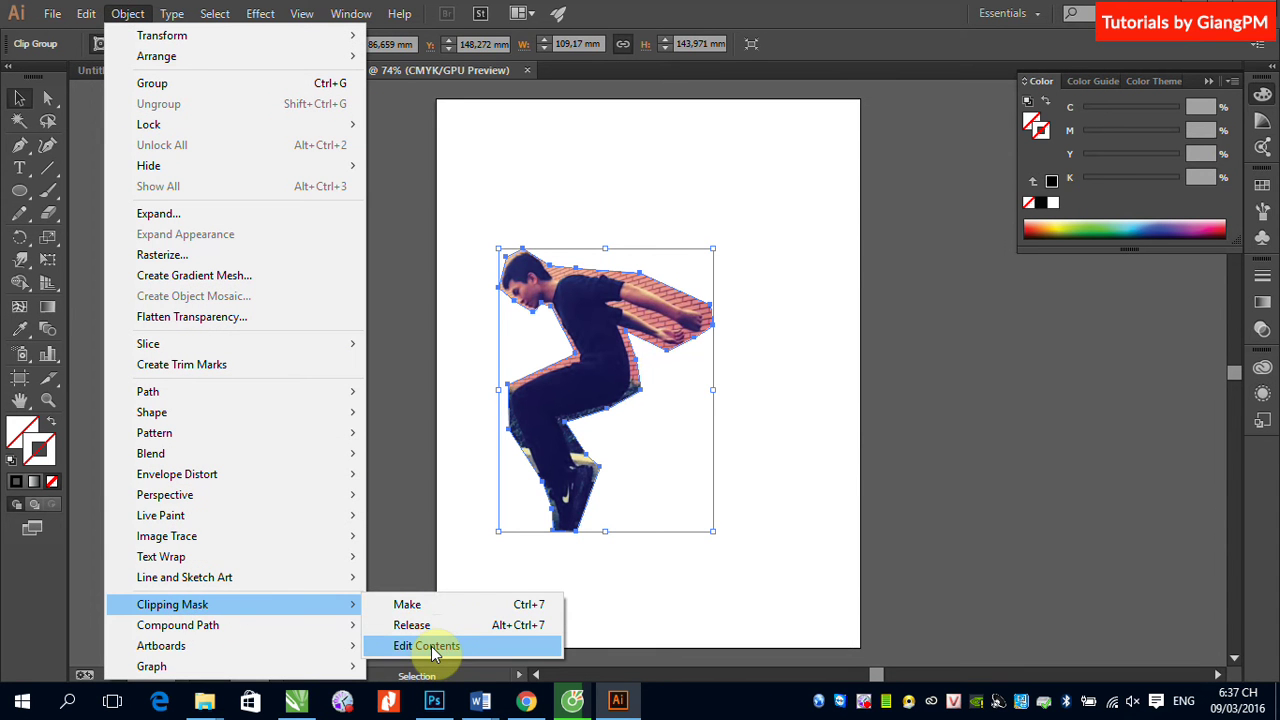
left_click(433, 647)
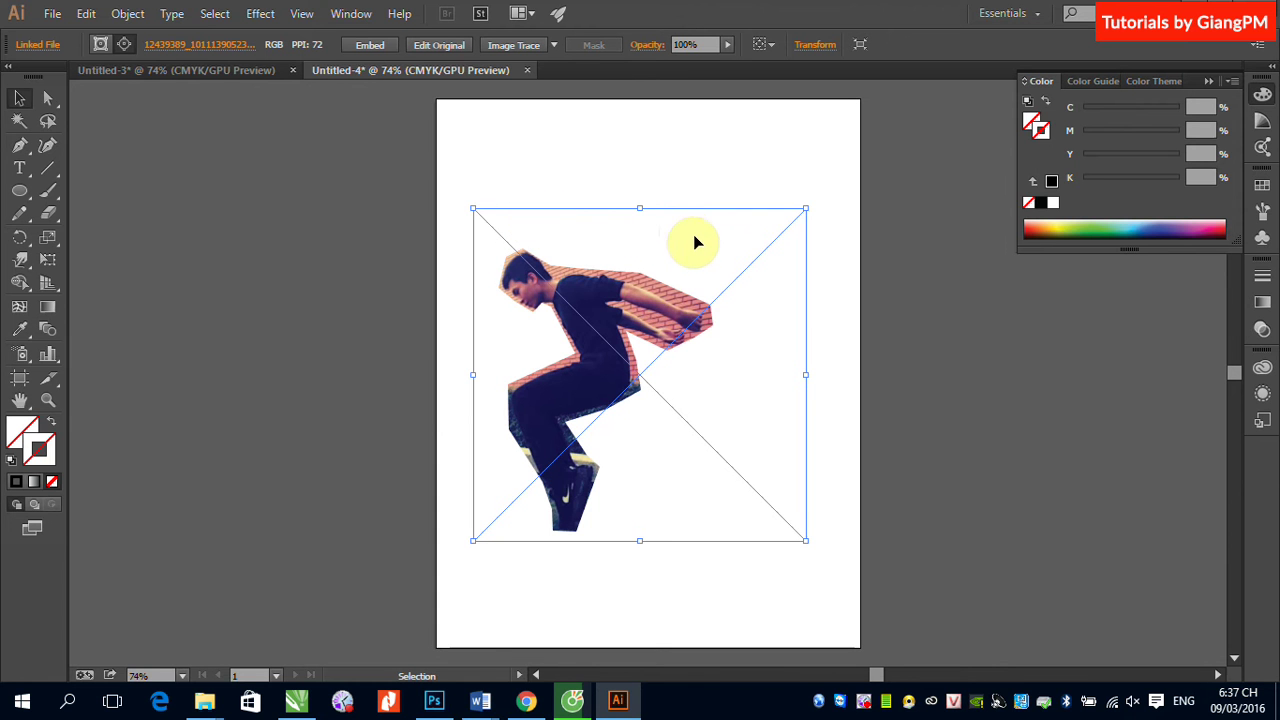
mouse_move(716, 252)
left_mouse_down()
mouse_move(754, 254)
mouse_move(701, 257)
mouse_move(717, 259)
left_mouse_up()
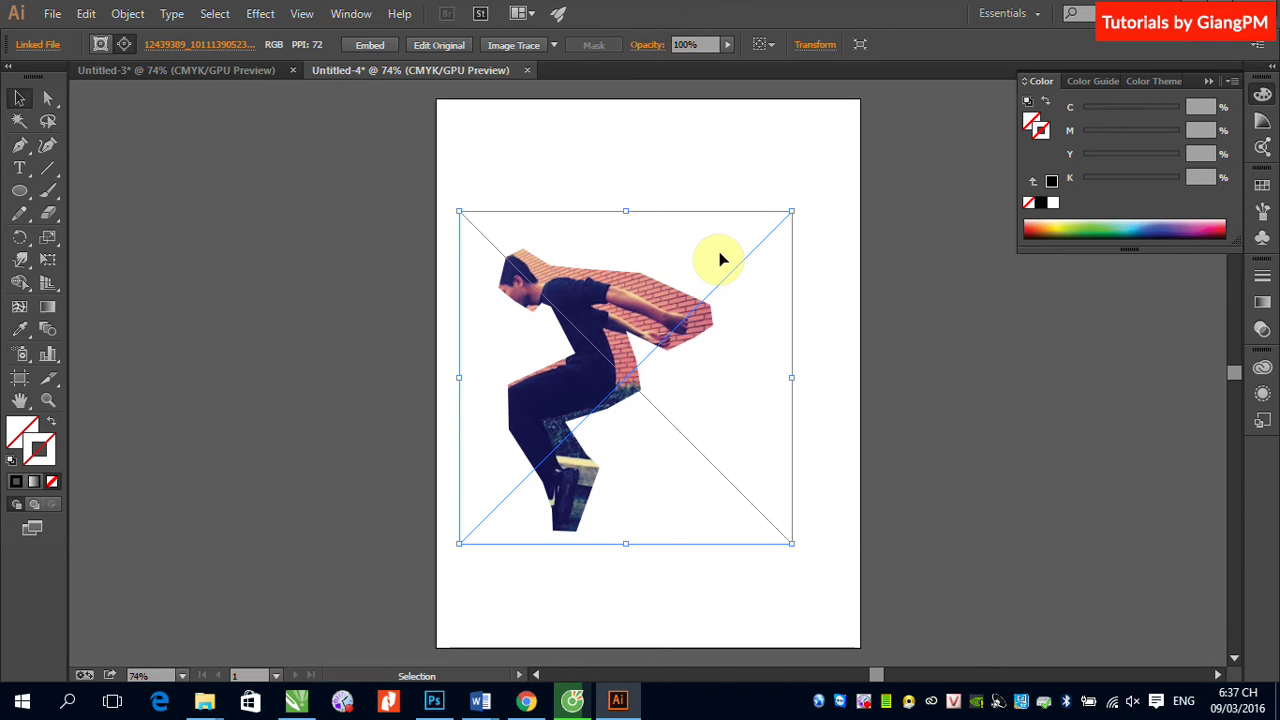
Delete and restore the photo, nudge it, then drag the clip group left off the artboard
key("Delete")
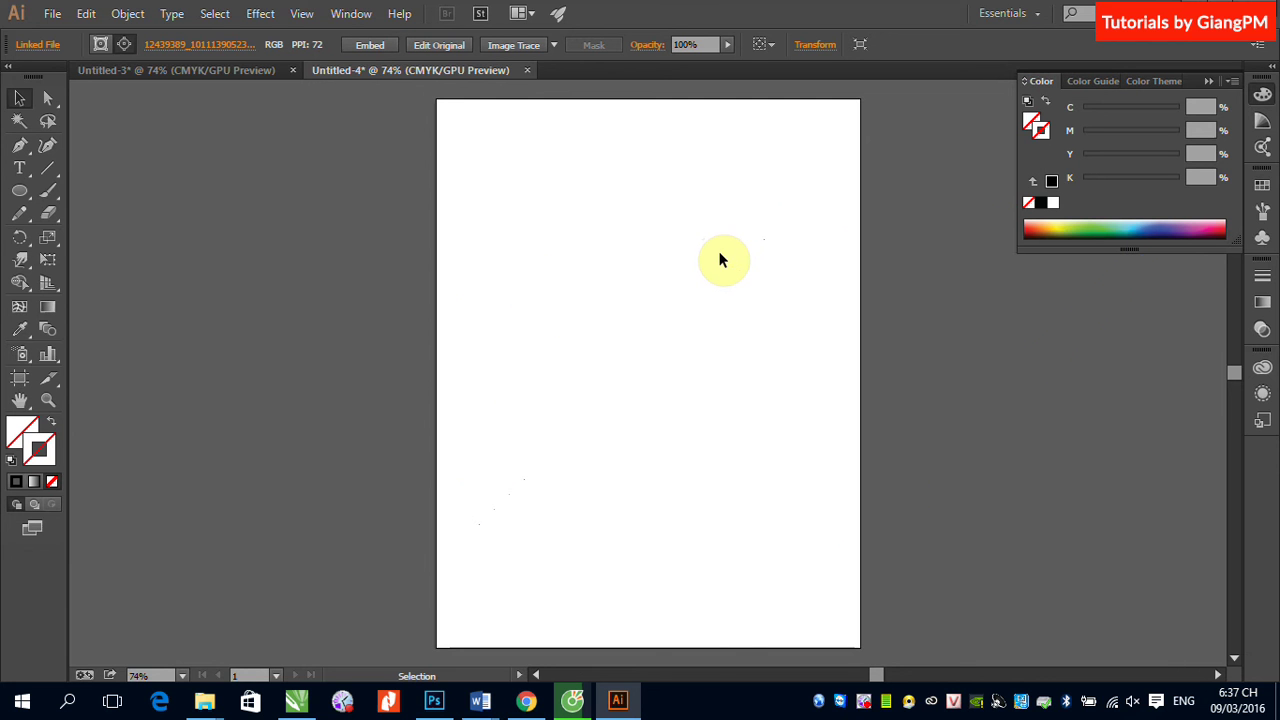
key("ctrl+z")
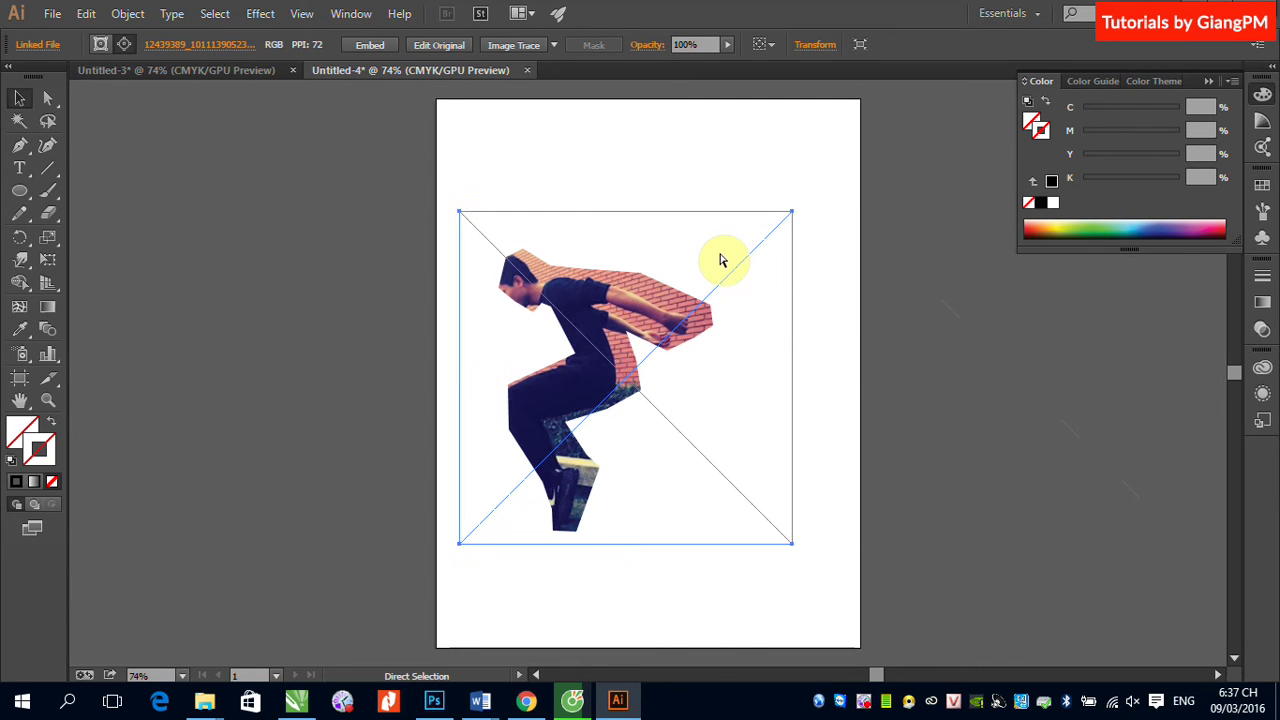
left_click_drag(714, 247, 733, 242)
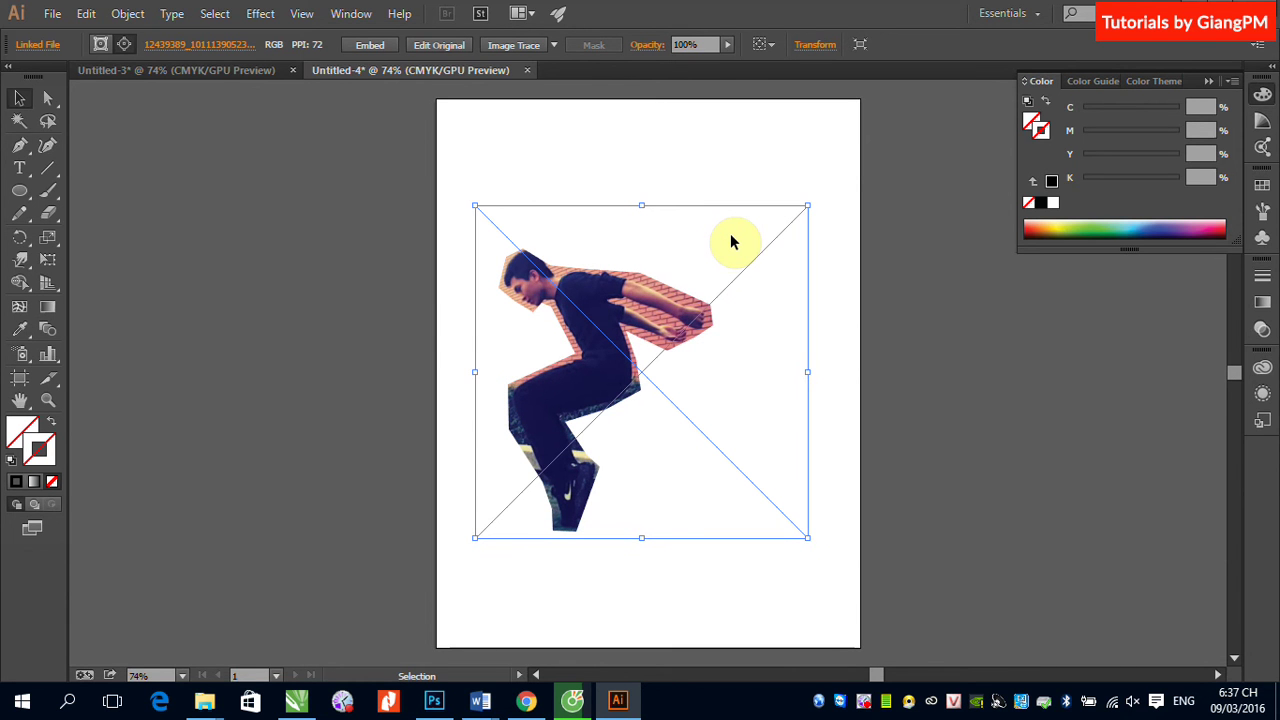
left_click(308, 183)
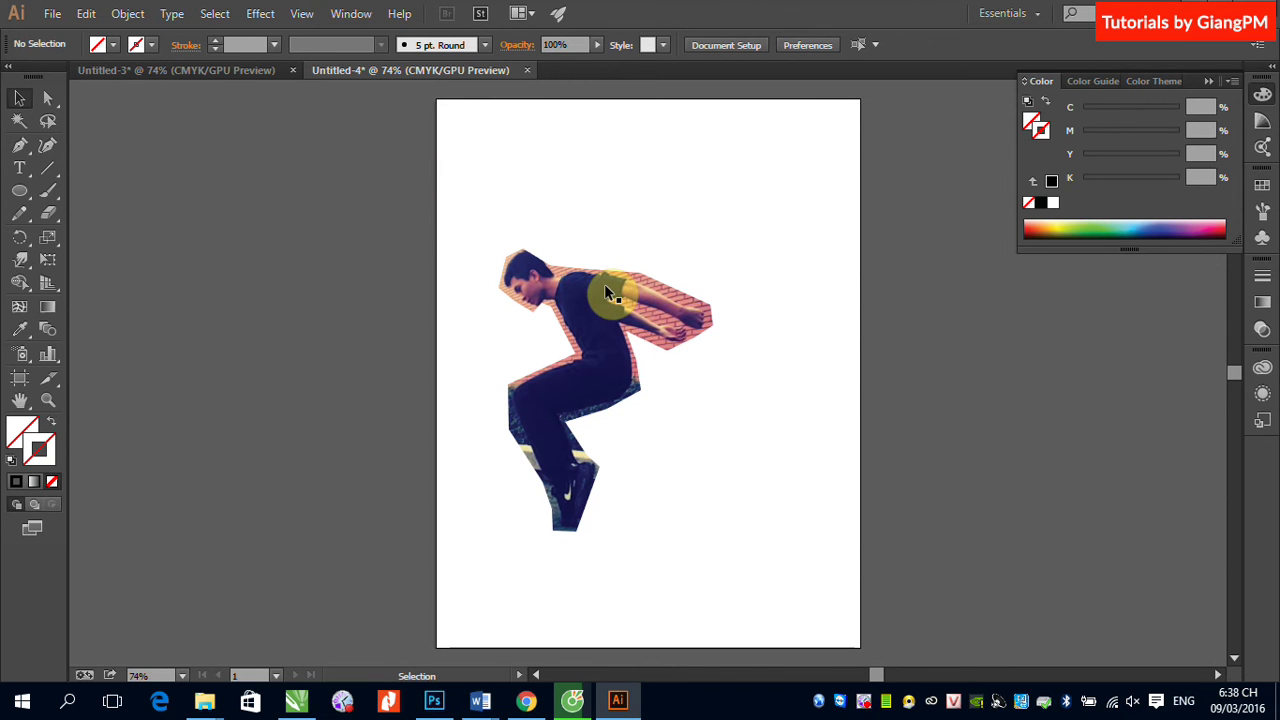
left_click_drag(435, 224, 810, 432)
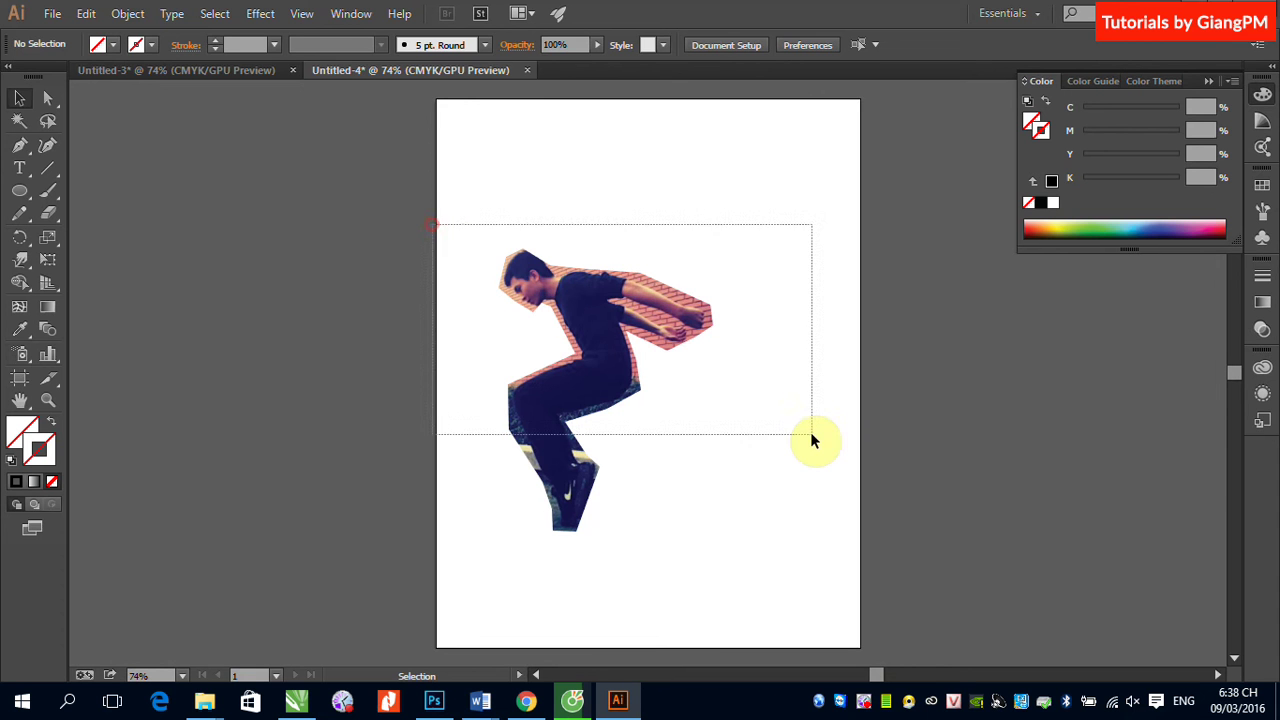
left_click_drag(659, 316, 276, 304)
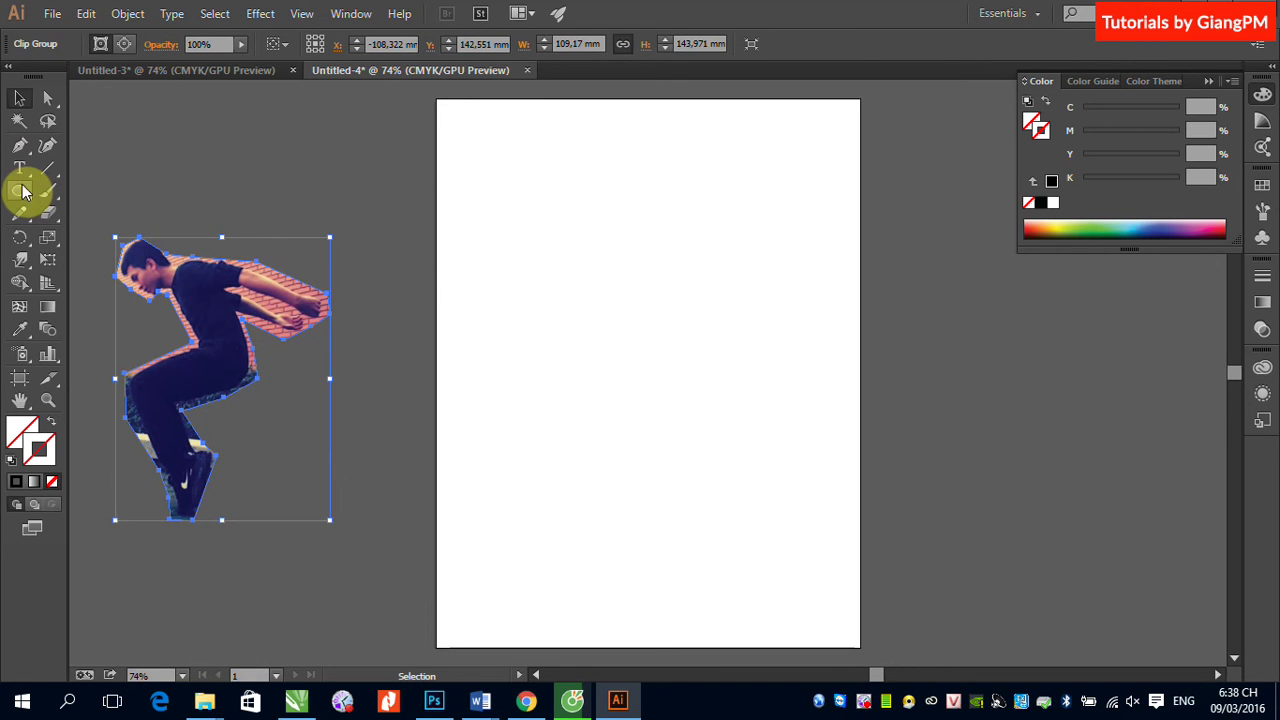
Draw two overlapping ellipses, one dark green and one yellow with no stroke
left_click(19, 190)
left_click_drag(527, 210, 635, 291)
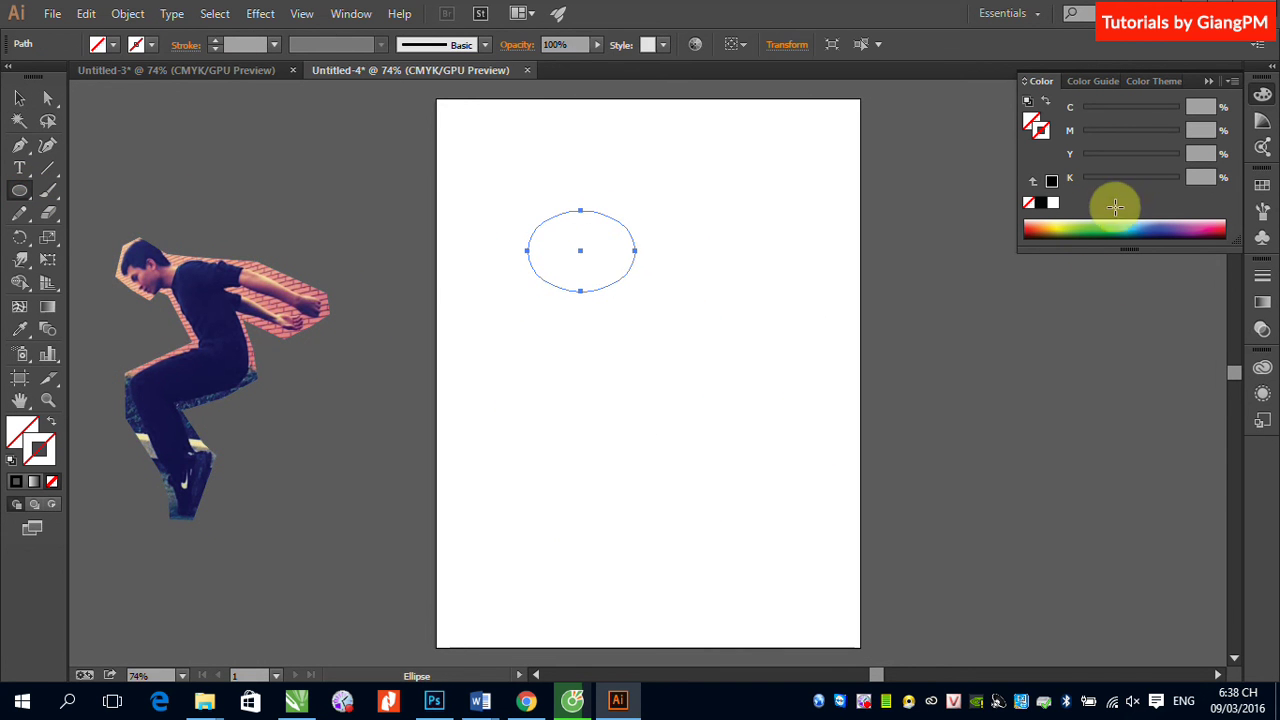
left_click(1084, 228)
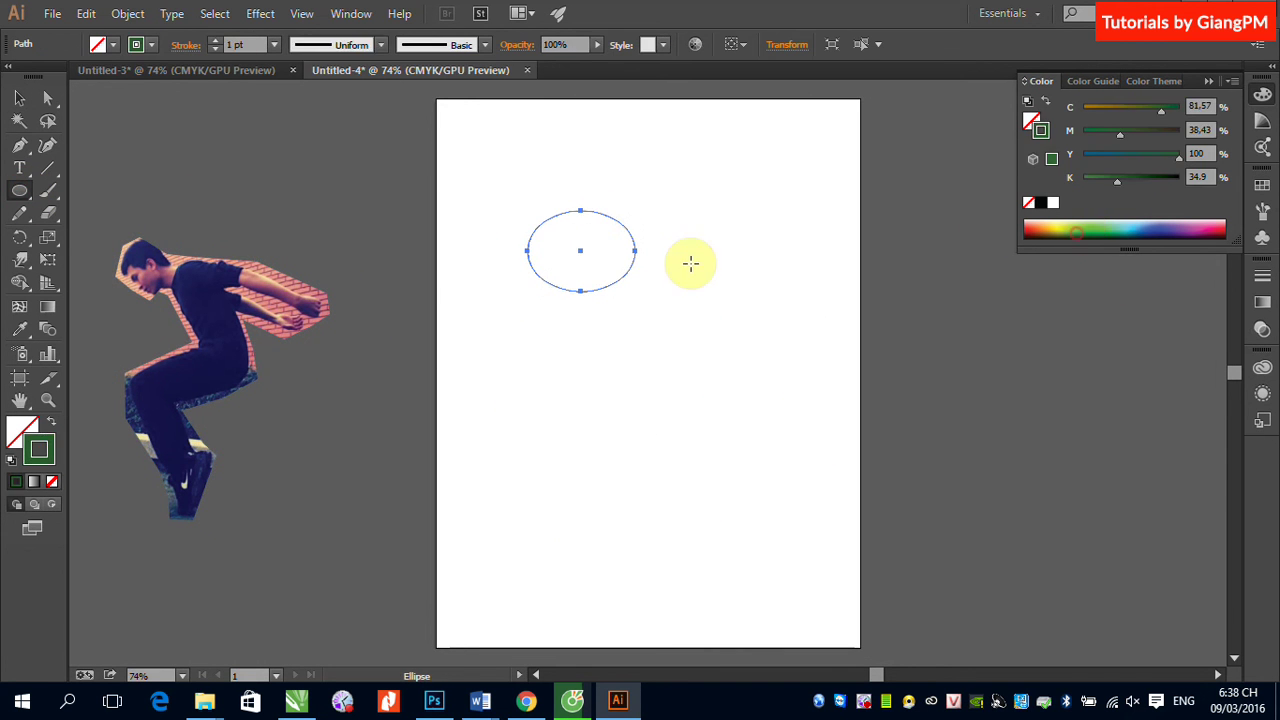
left_click(51, 421)
left_click_drag(589, 251, 702, 343)
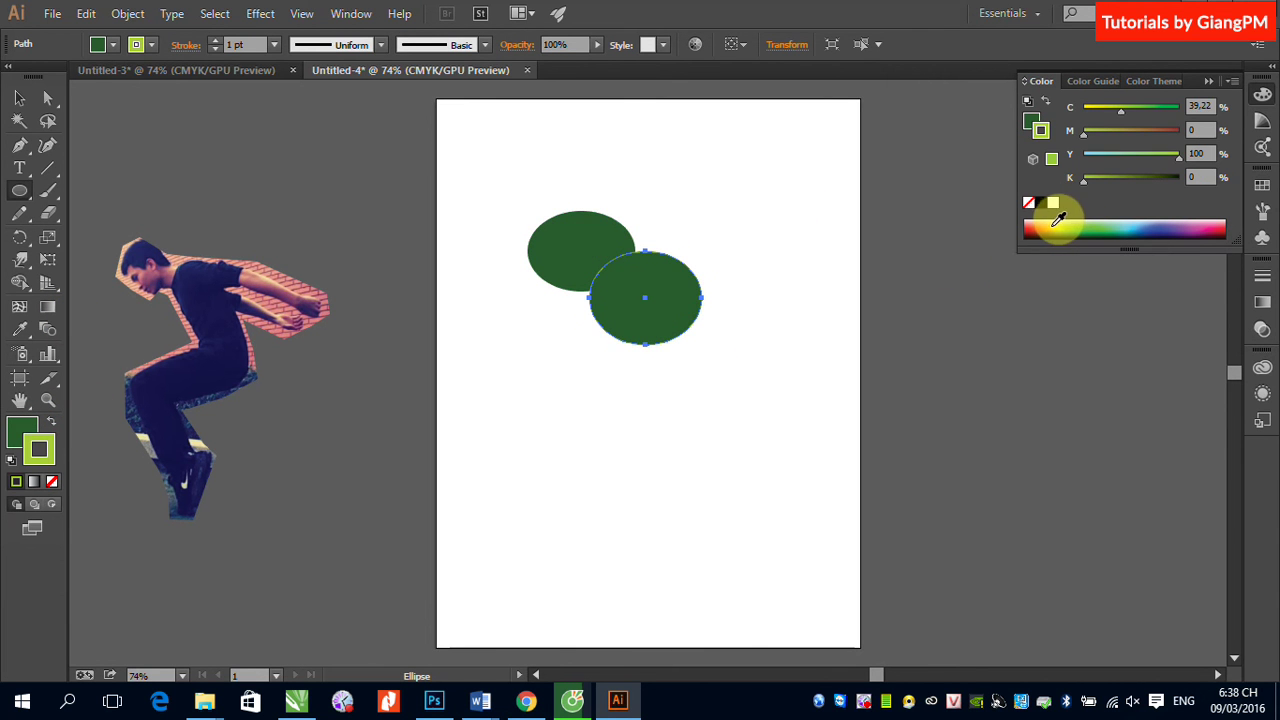
left_click(1060, 220)
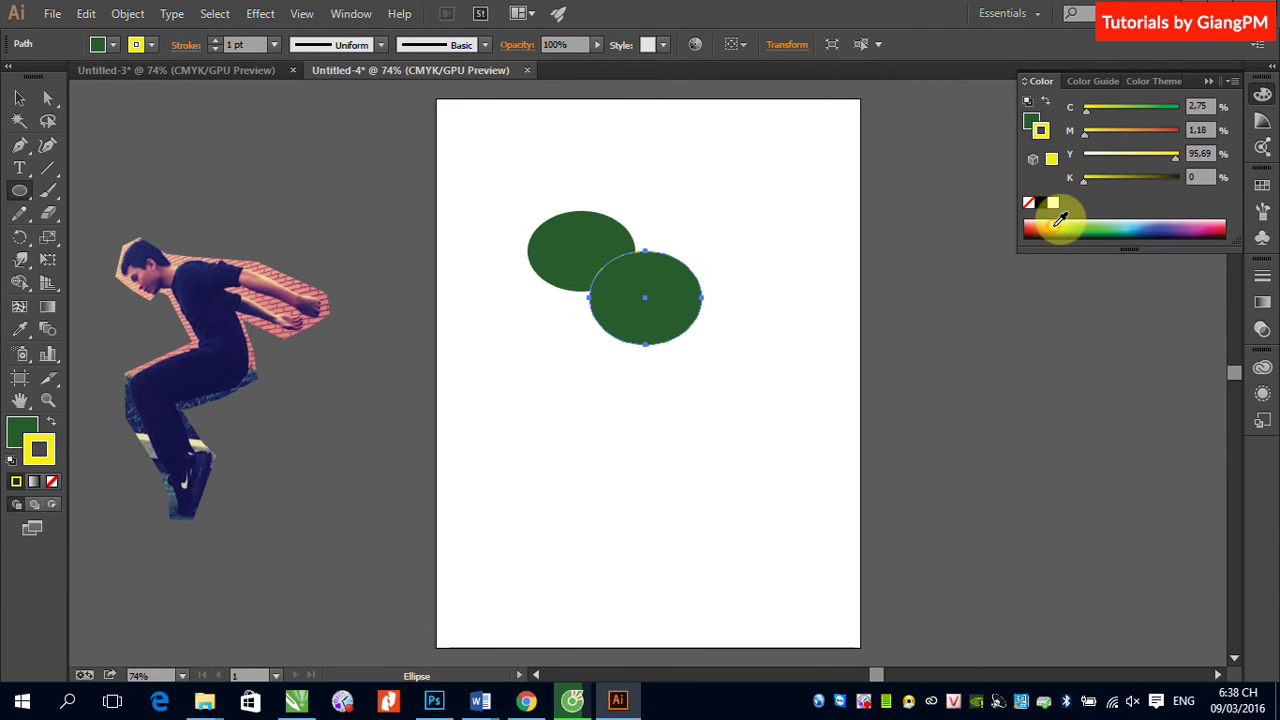
left_click(51, 483)
left_click(30, 438)
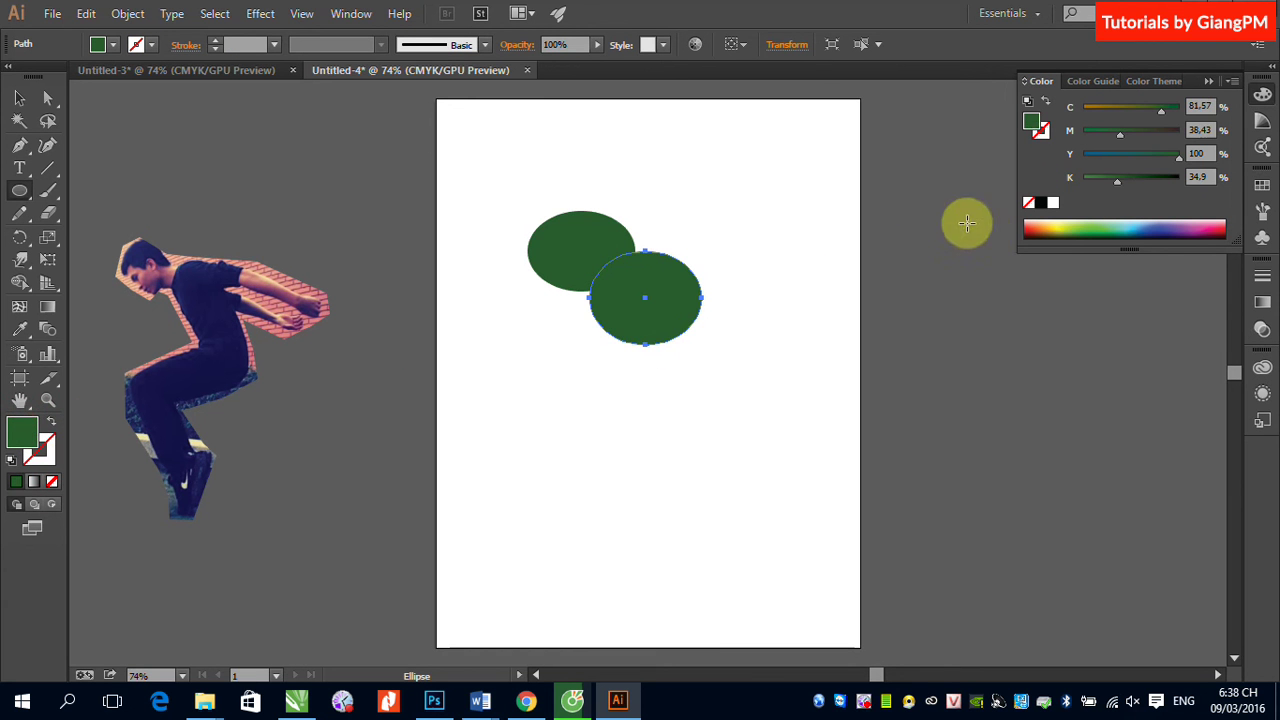
left_click(1058, 224)
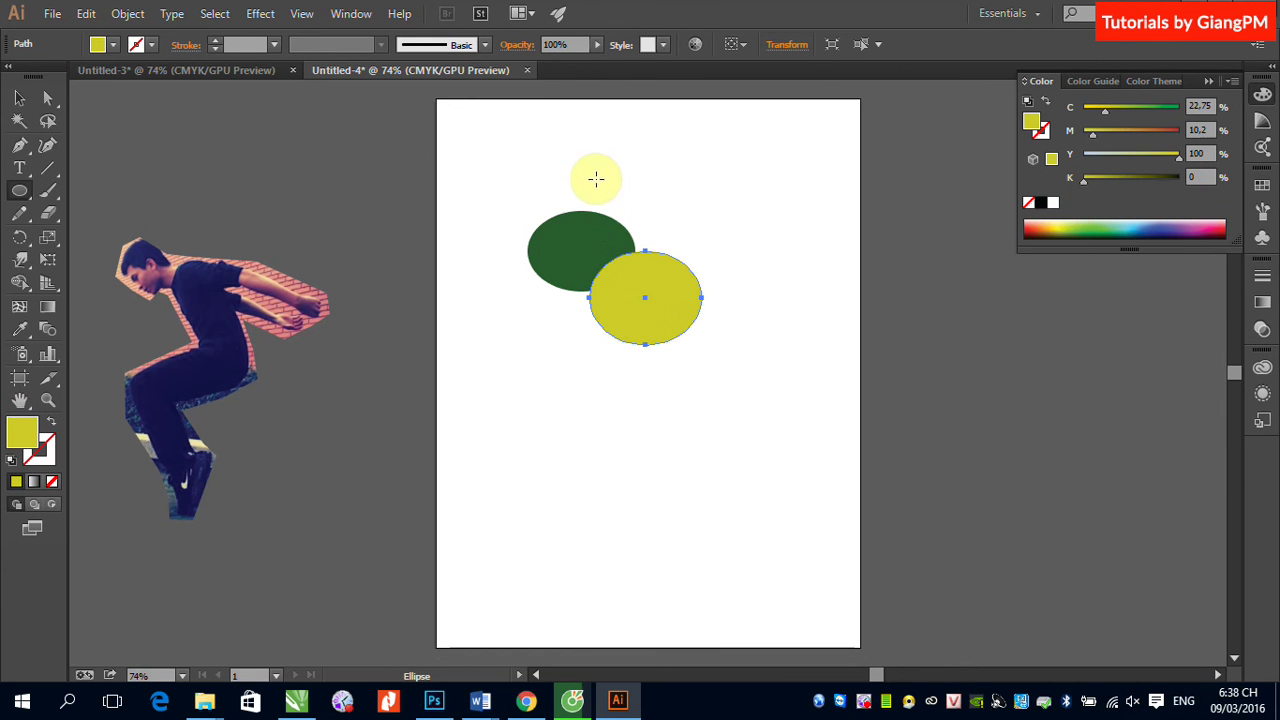
Add a green ellipse over them and a small magenta circle
left_click_drag(598, 172, 710, 290)
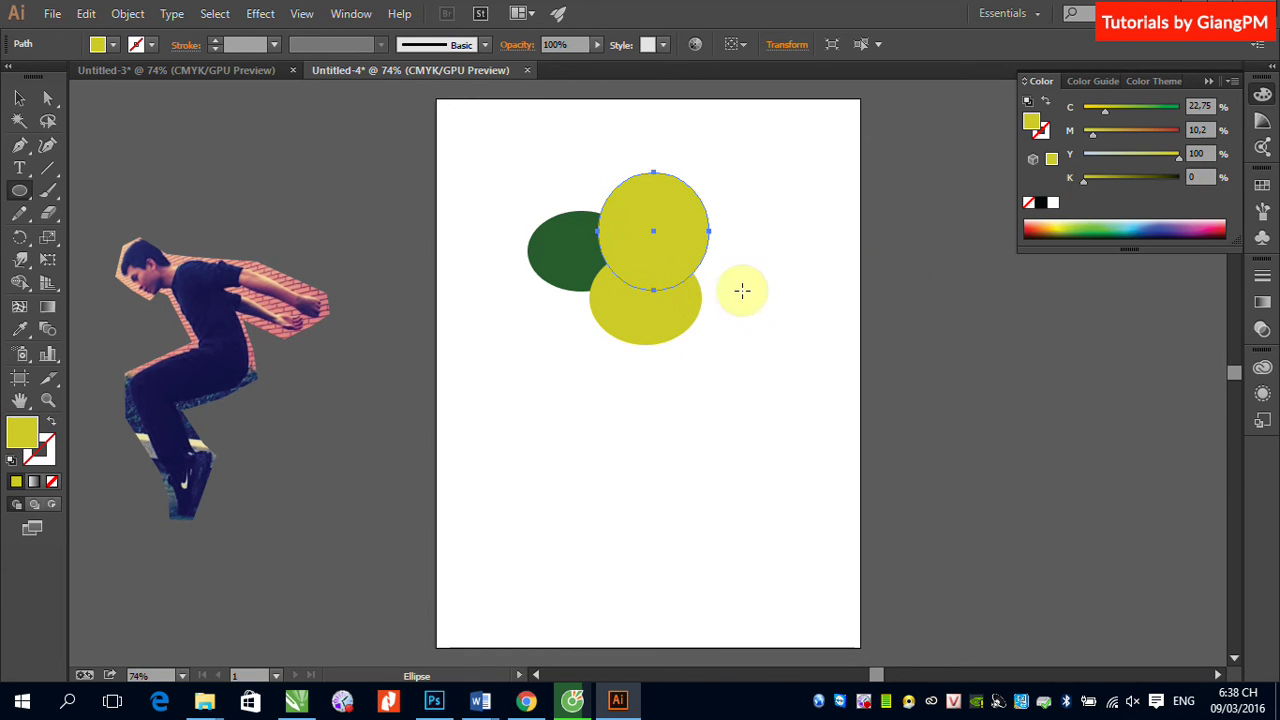
left_click(1092, 228)
left_click_drag(585, 248, 634, 296)
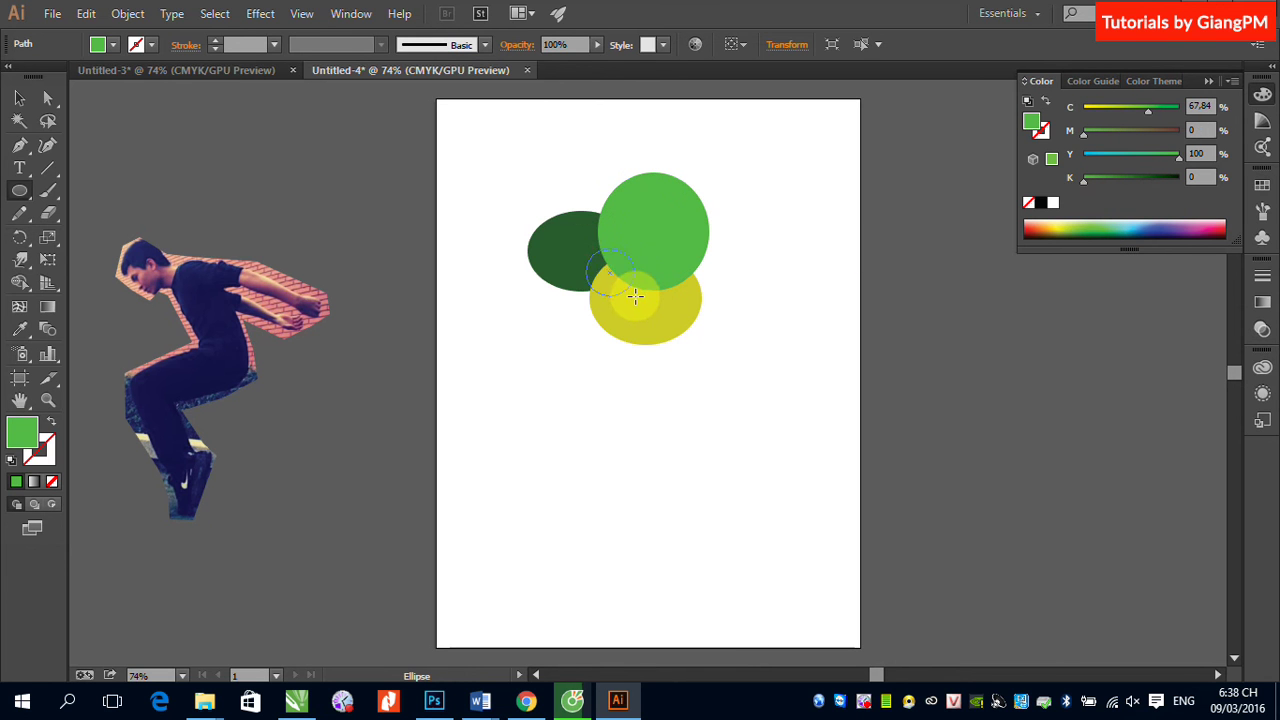
left_click(1210, 226)
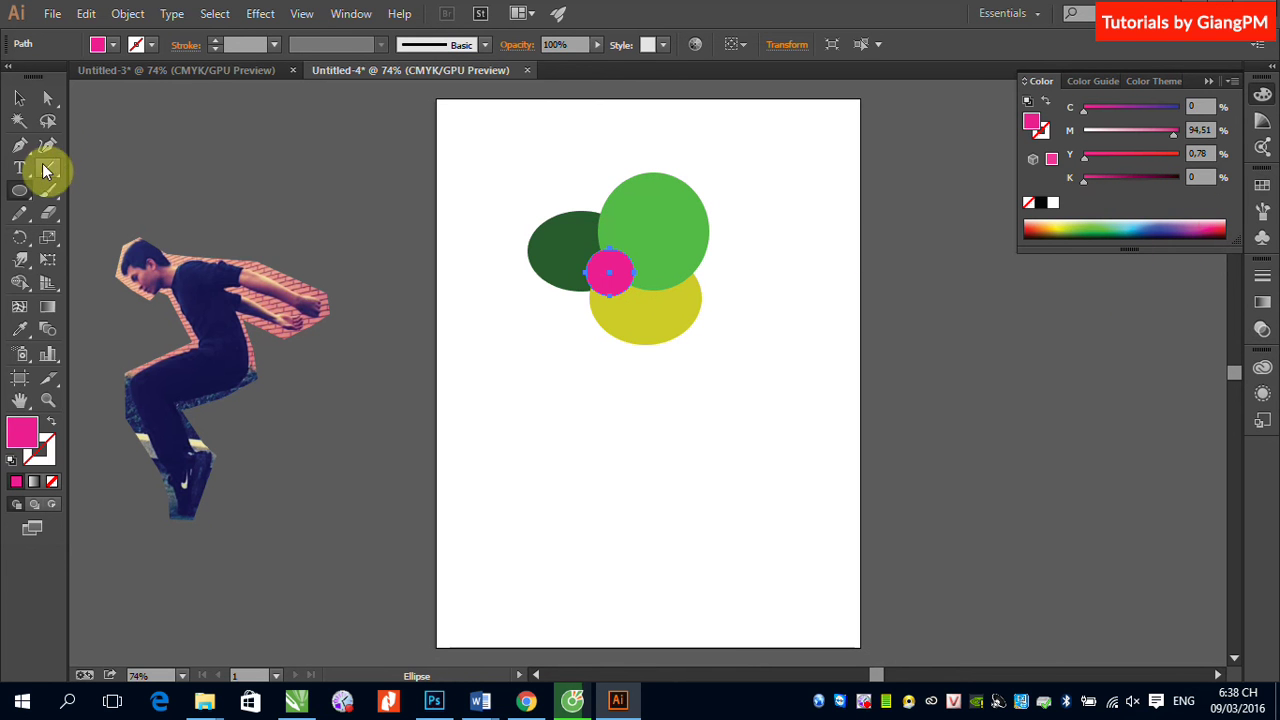
Draw a magenta star over the circles and marquee-select all the shapes
left_click(22, 190)
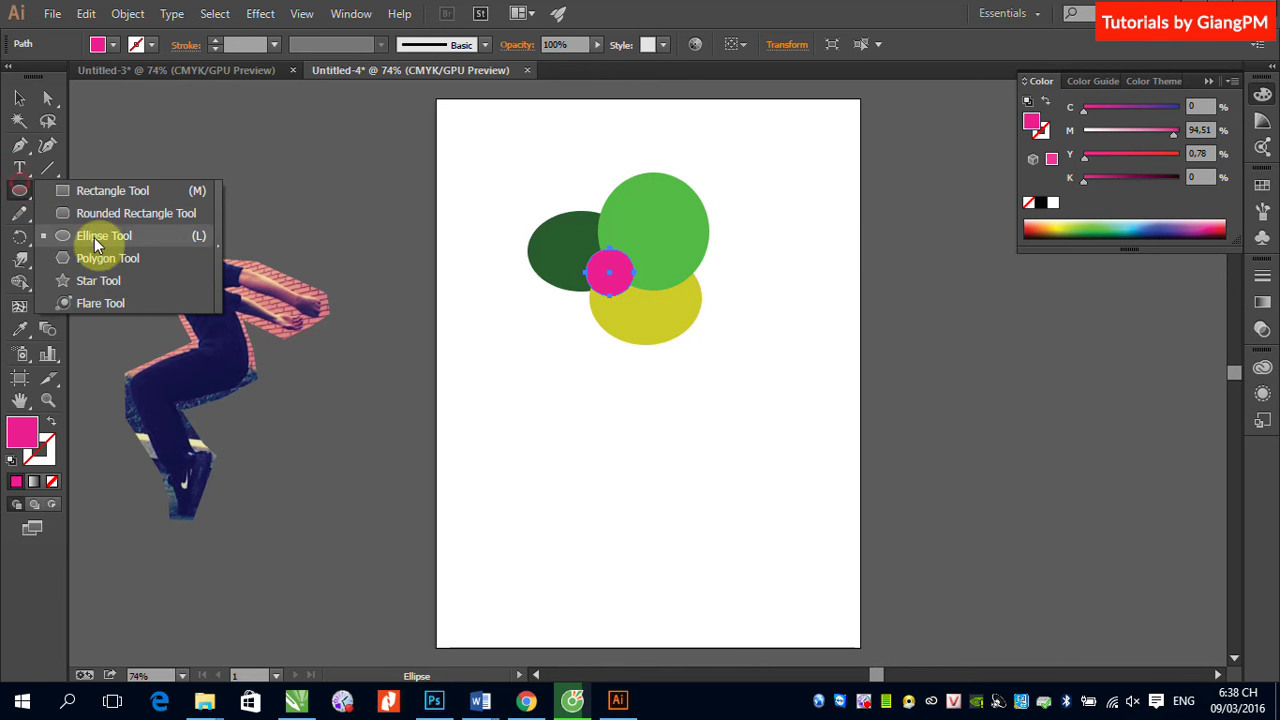
left_click(80, 281)
mouse_move(598, 240)
left_mouse_down()
mouse_move(638, 285)
mouse_move(622, 269)
mouse_move(648, 261)
left_mouse_up()
left_click(19, 97)
left_click_drag(390, 163, 840, 372)
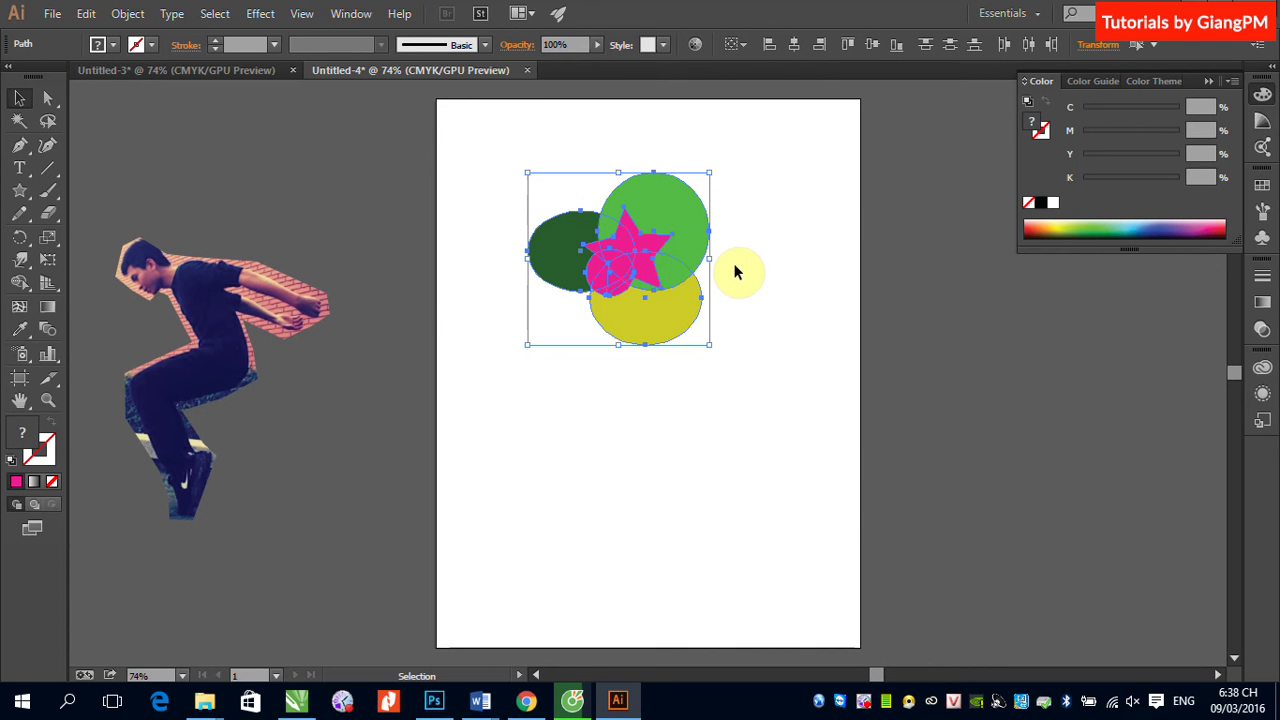
Make a clipping mask that clips the ellipses and pink circle to the star
left_click(128, 14)
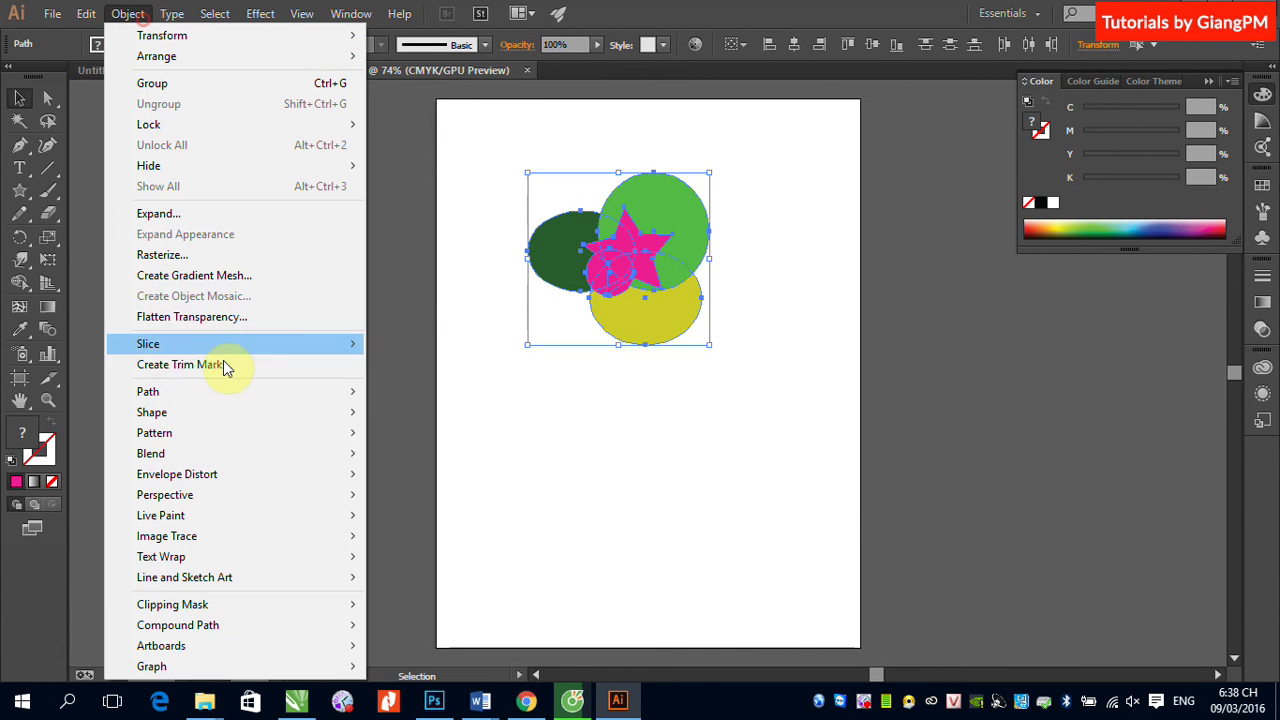
mouse_move(172, 604)
left_click(405, 603)
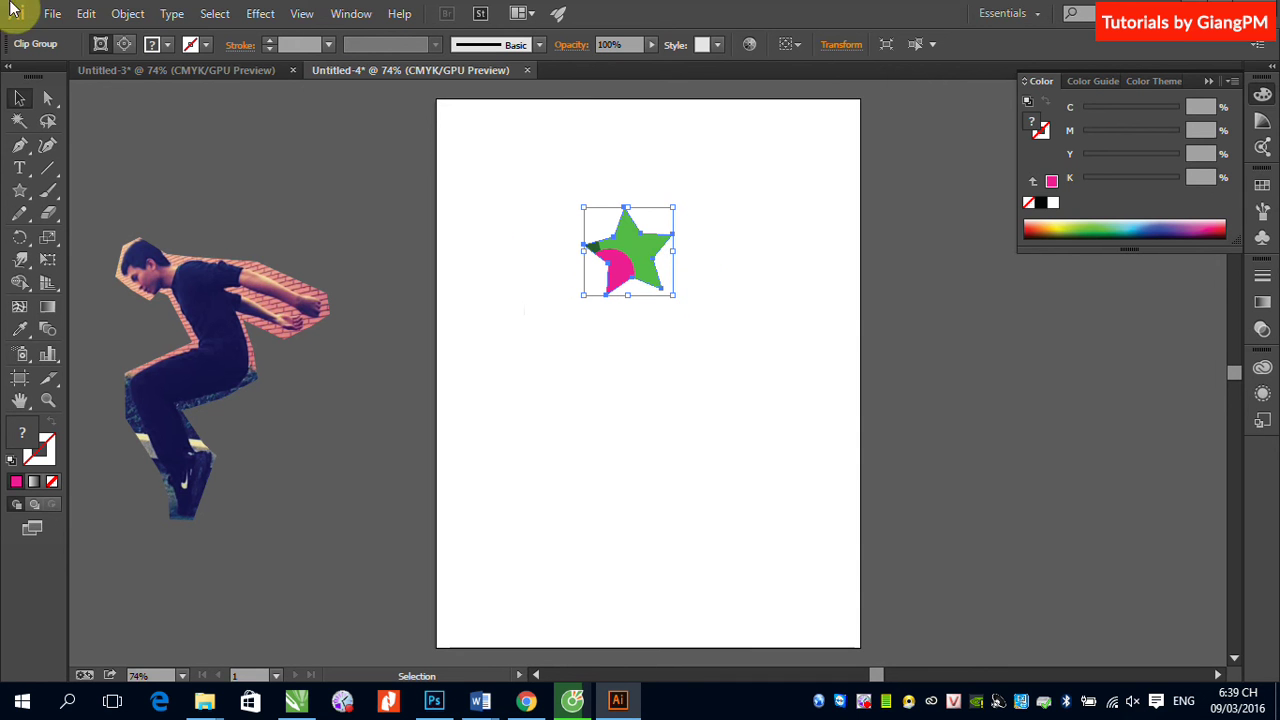
In the Untitled-3 document, draw an ellipse over the rainbow circle
left_click(202, 74)
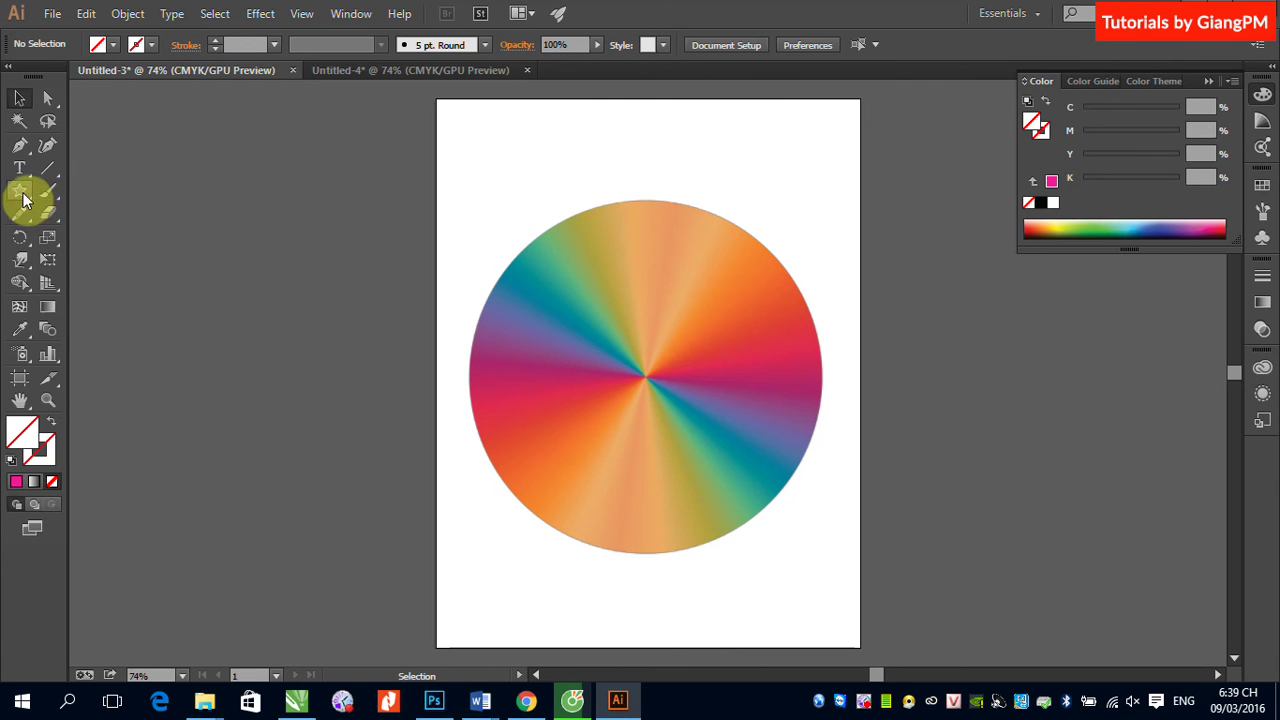
left_click_drag(29, 205, 70, 236)
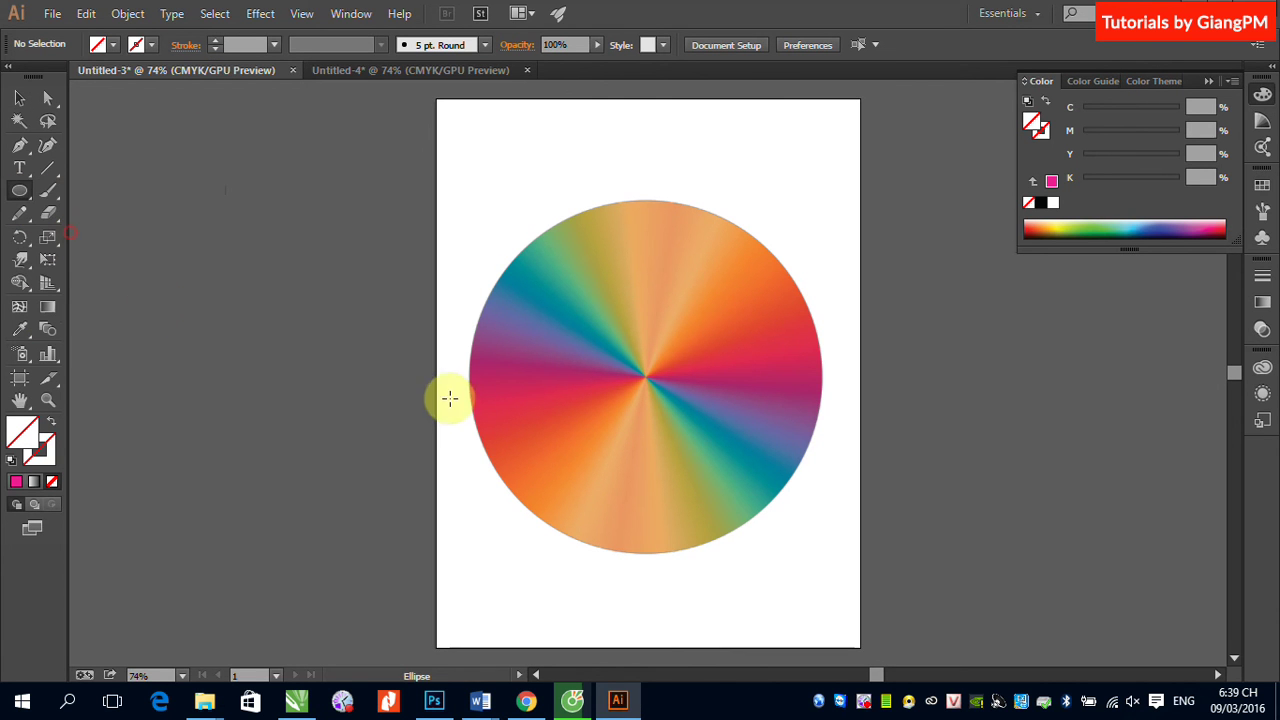
mouse_move(560, 303)
left_mouse_down()
mouse_move(745, 518)
mouse_move(780, 521)
left_mouse_up()
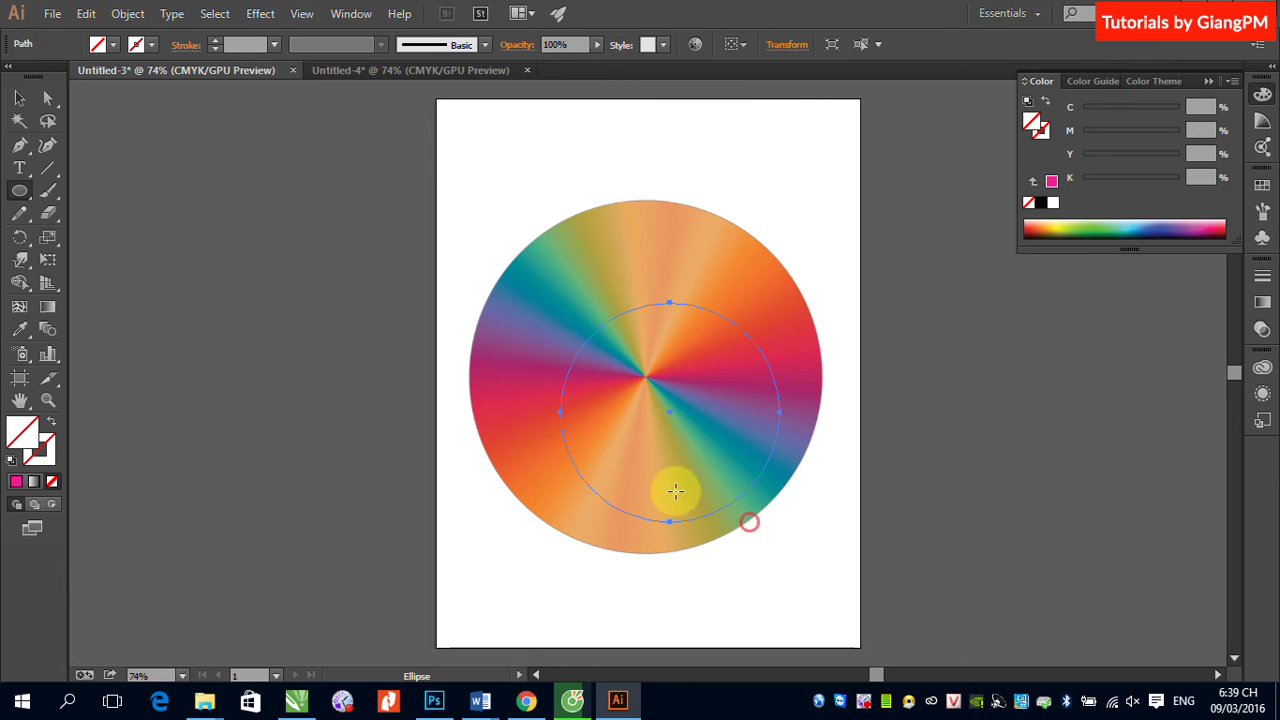
left_click(19, 97)
left_click(635, 236, "shift")
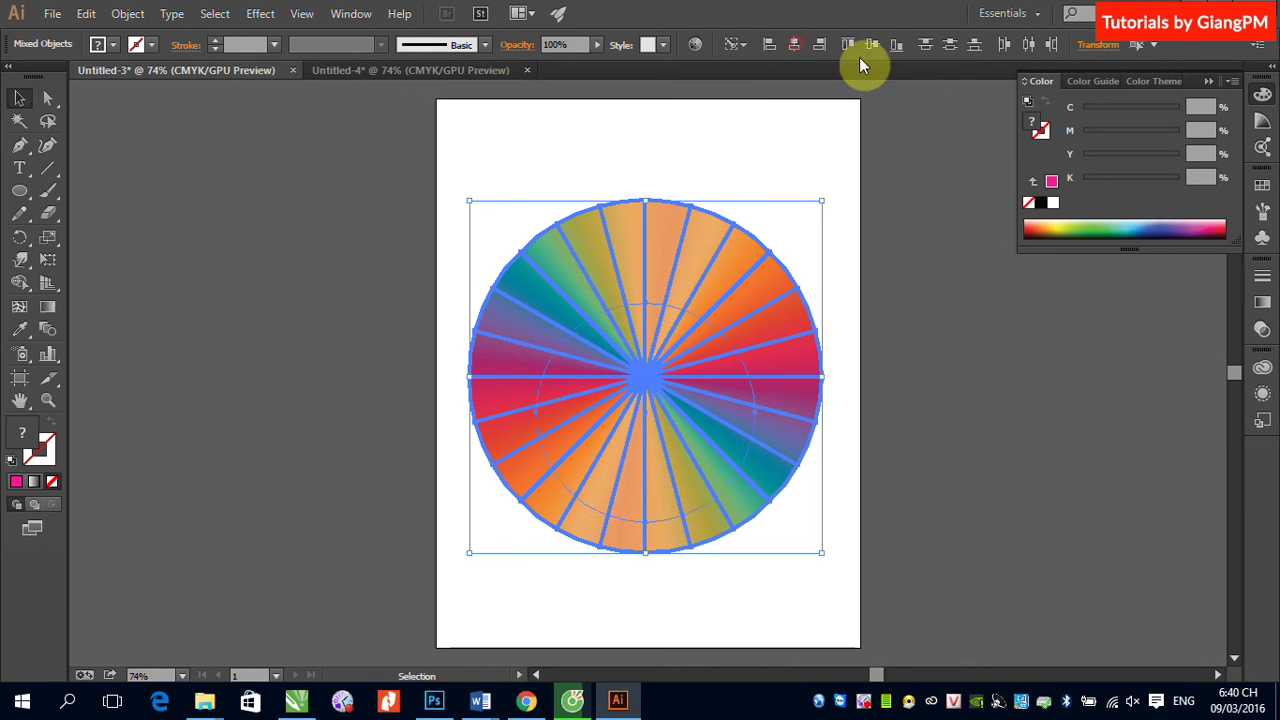
Reselect the artwork so only the new inner circle is selected
left_click(898, 255)
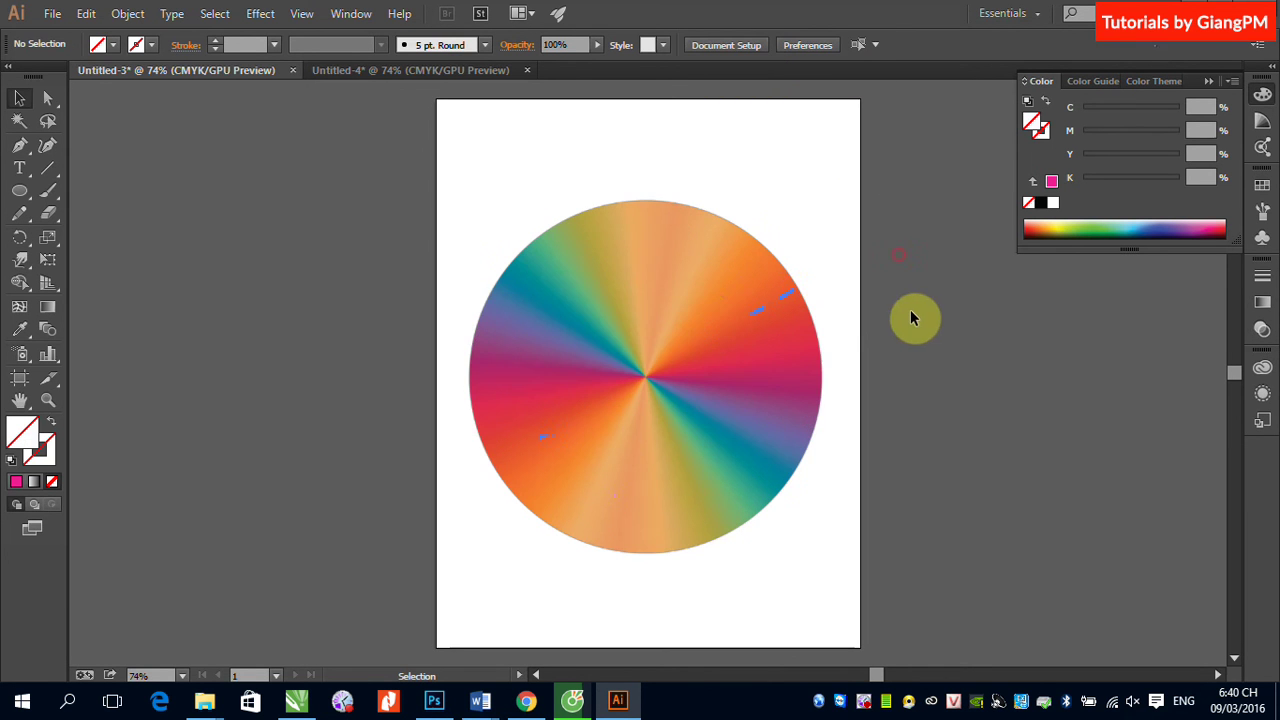
left_click(711, 305)
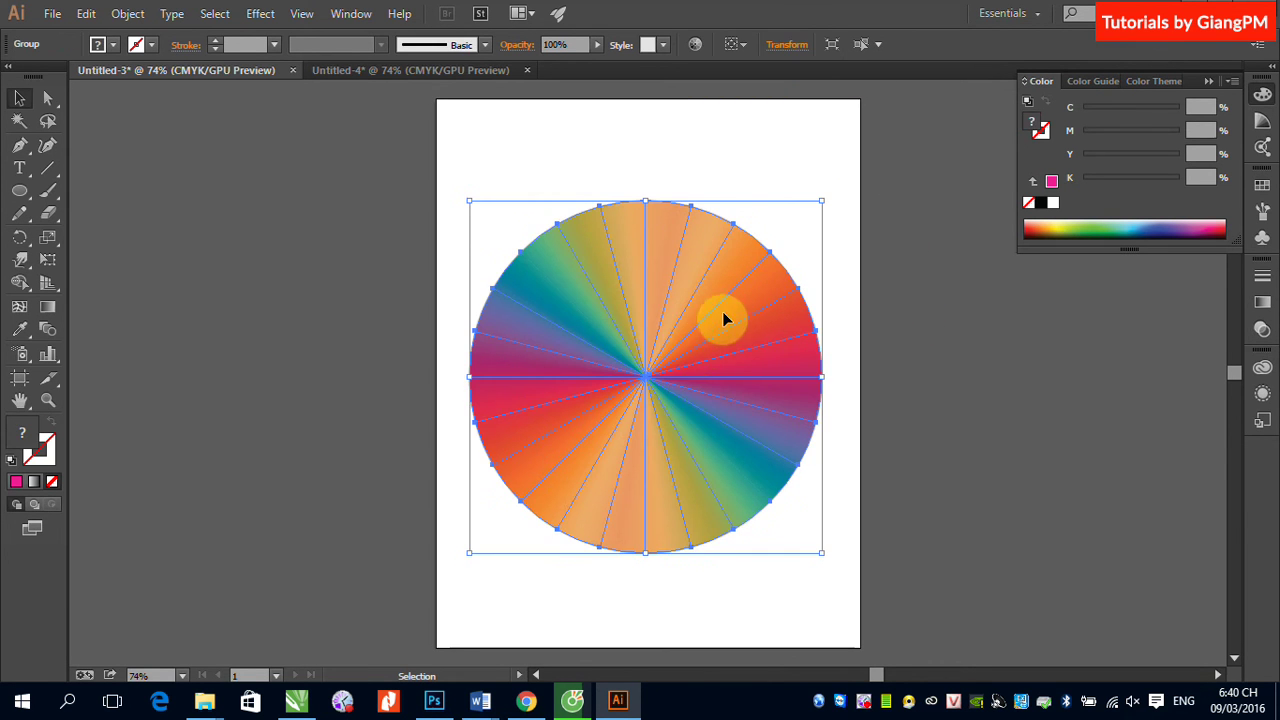
left_click(410, 276)
left_click_drag(338, 288, 690, 418)
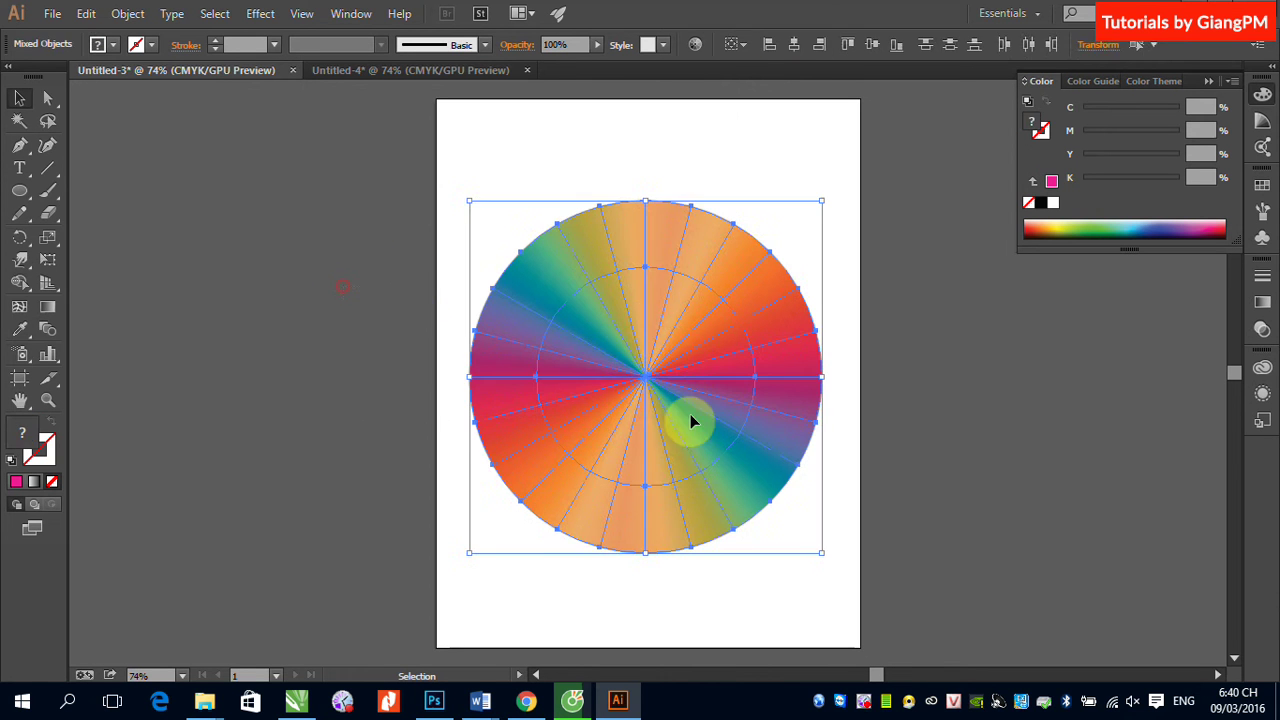
left_click(686, 222, "shift")
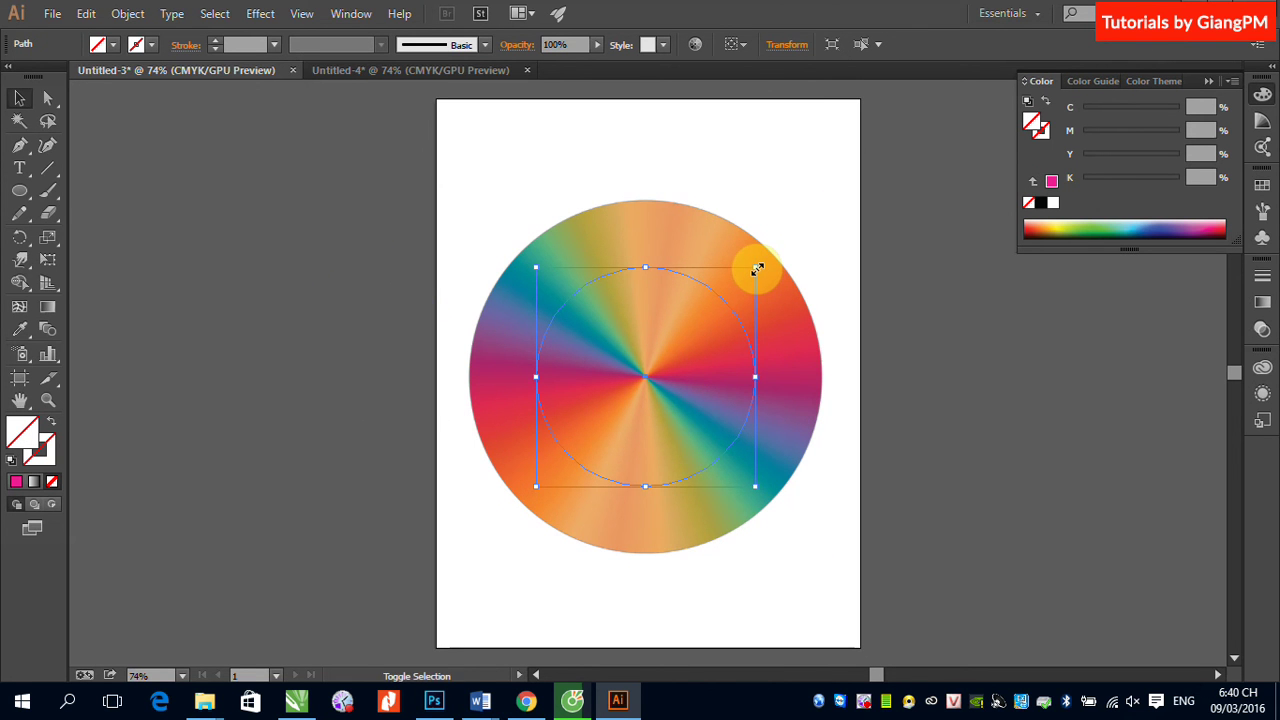
Resize the inner circle to a small centred hub and add the big circle to the selection
left_click_drag(757, 270, 875, 197)
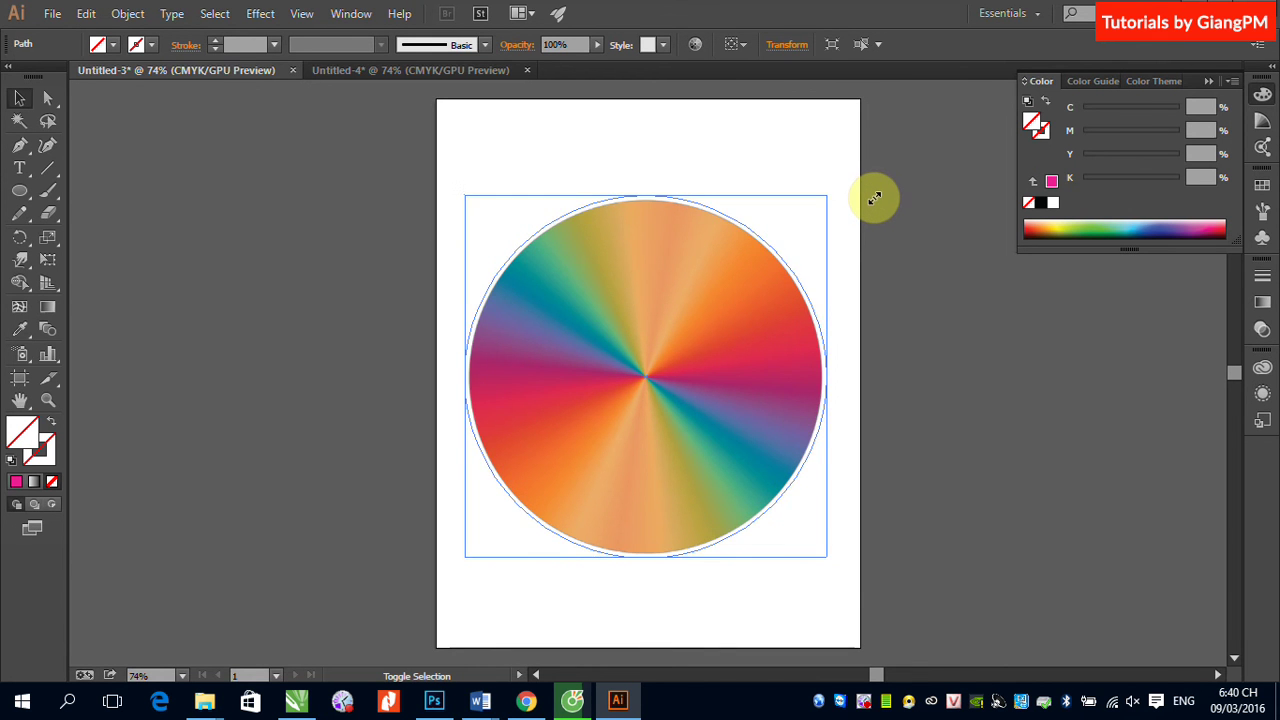
left_click_drag(875, 197, 872, 200)
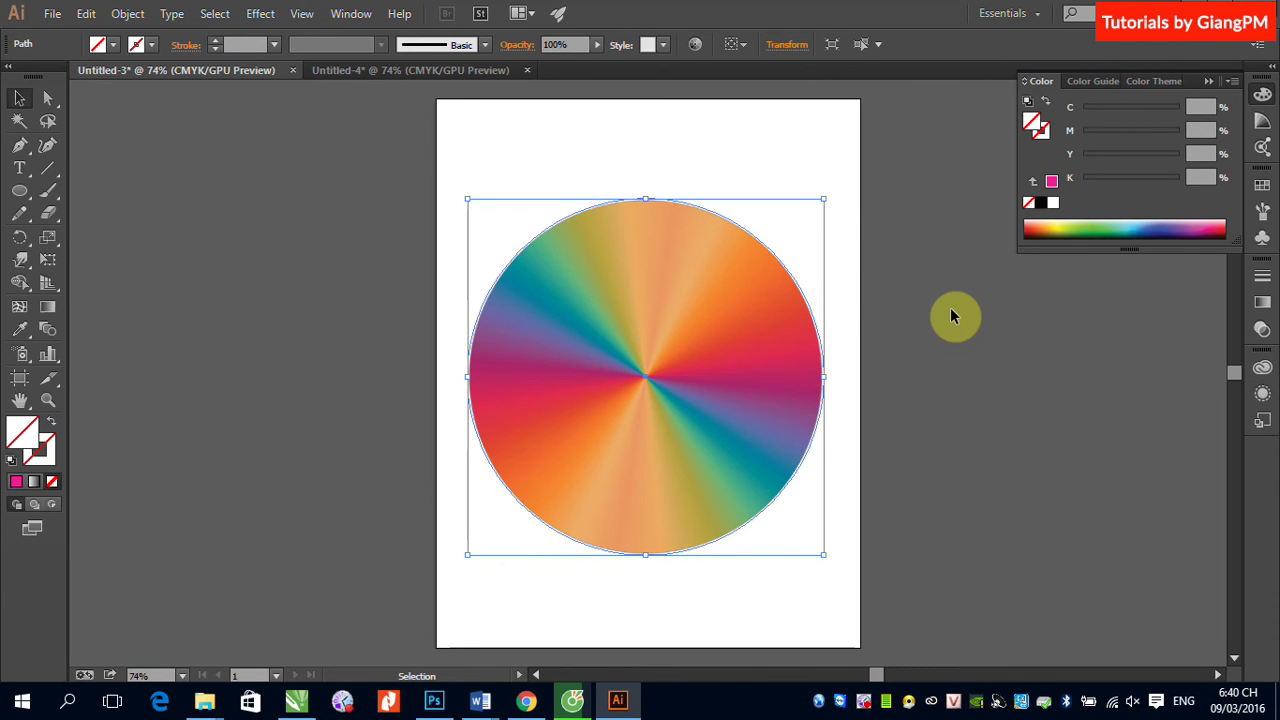
key("a")
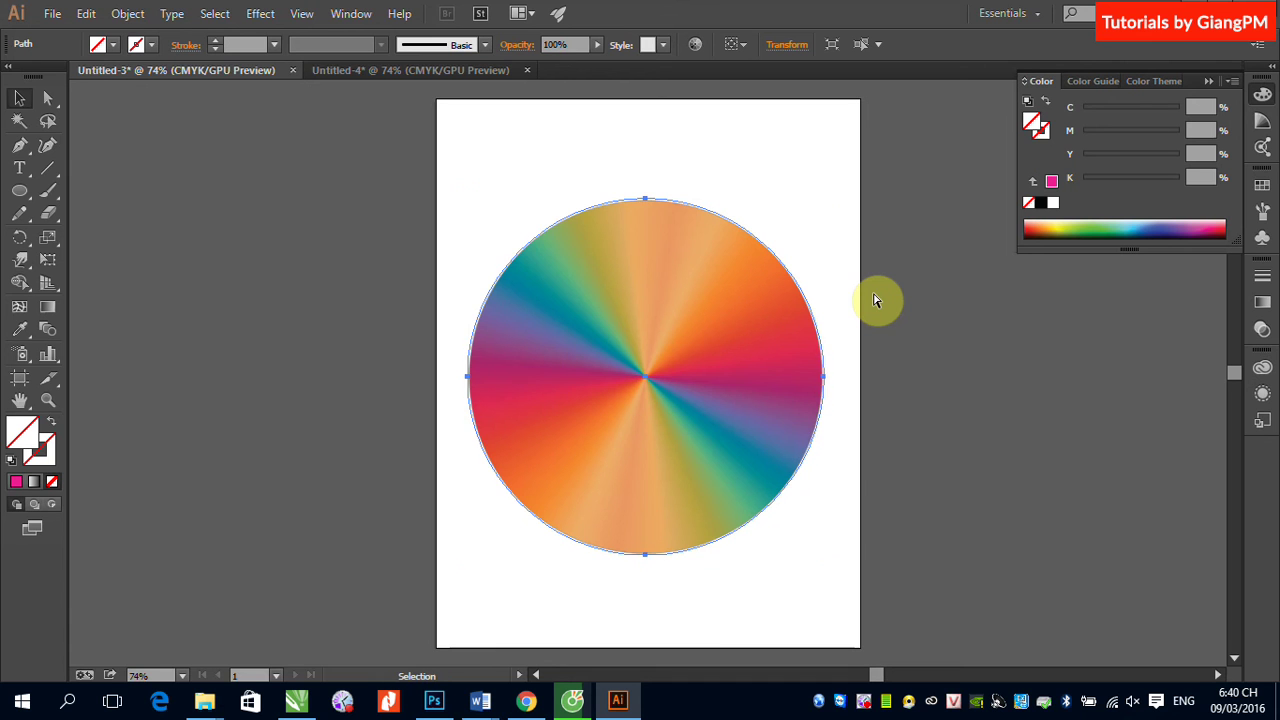
key("v")
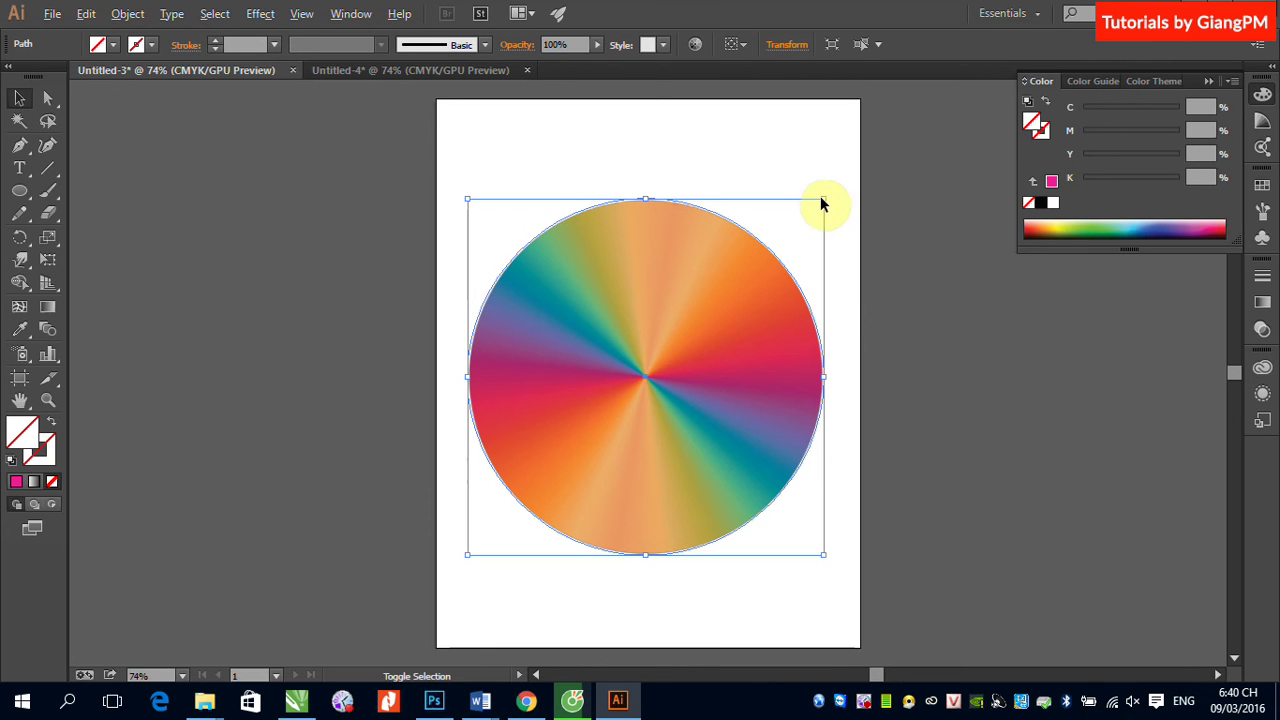
left_click_drag(822, 200, 755, 321)
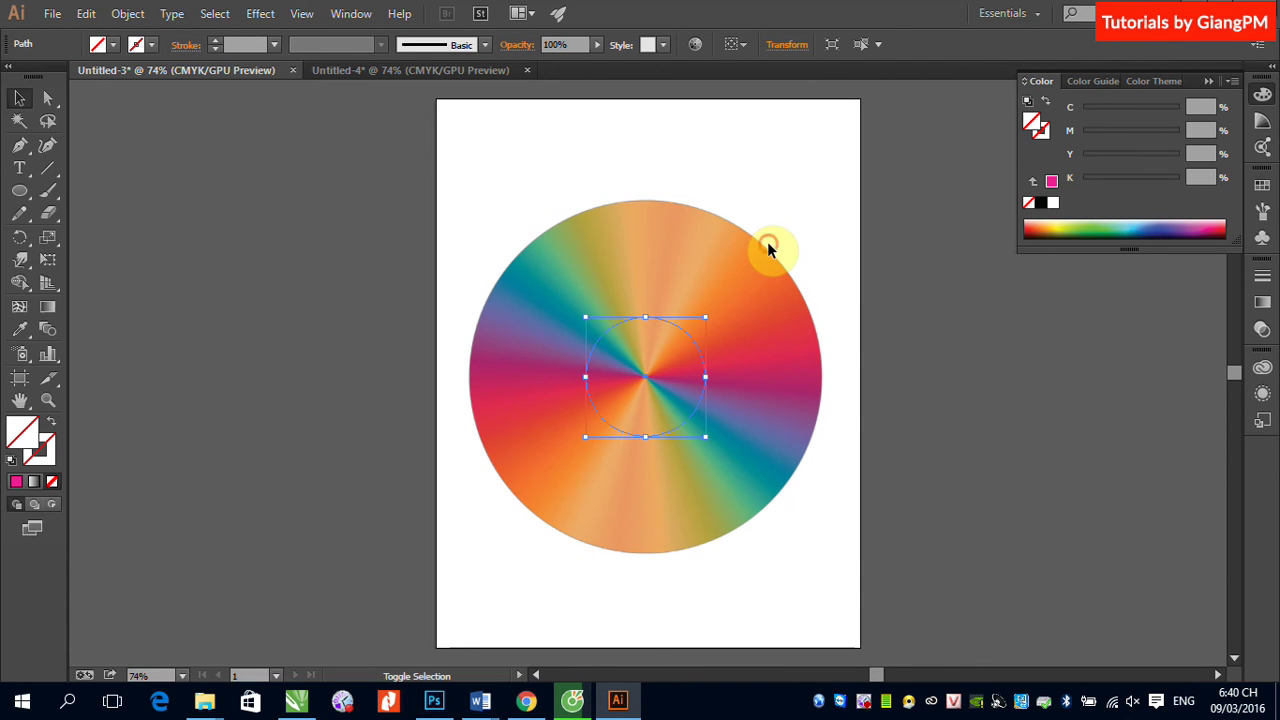
left_click(767, 246, "shift")
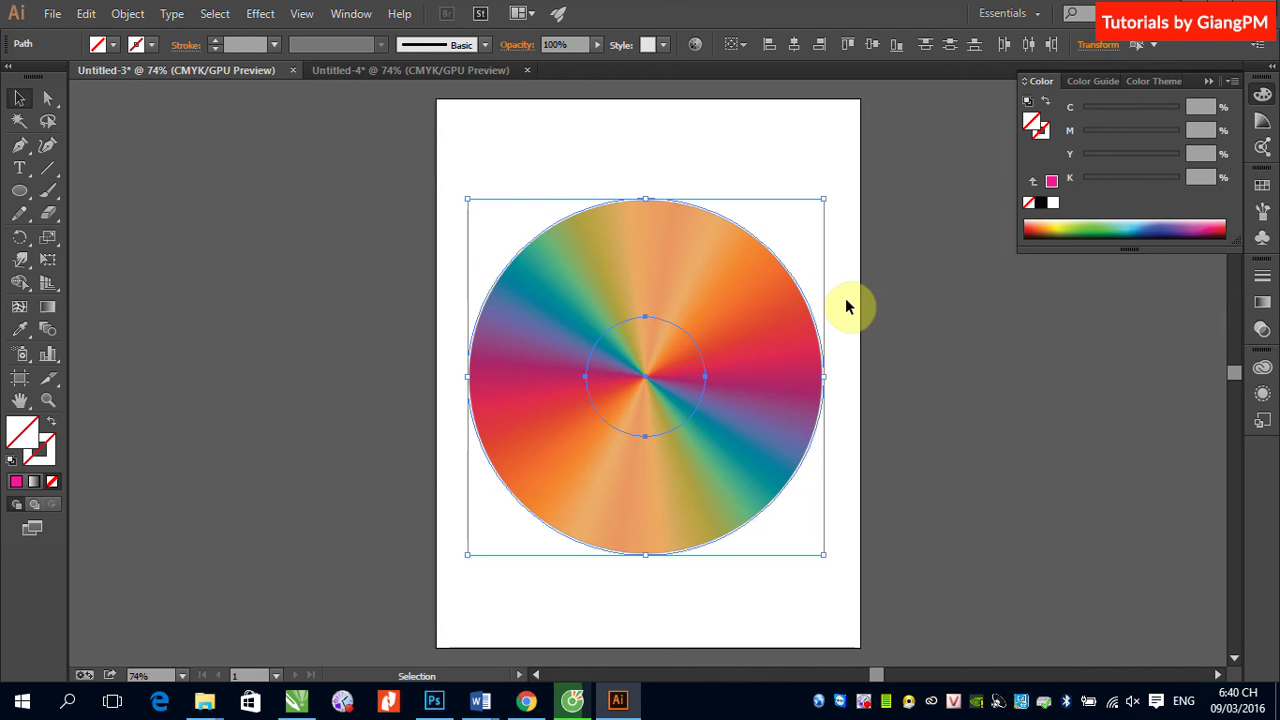
Exclude the small circle from the big one with Pathfinder and fill the ring dark blue
left_click(352, 16)
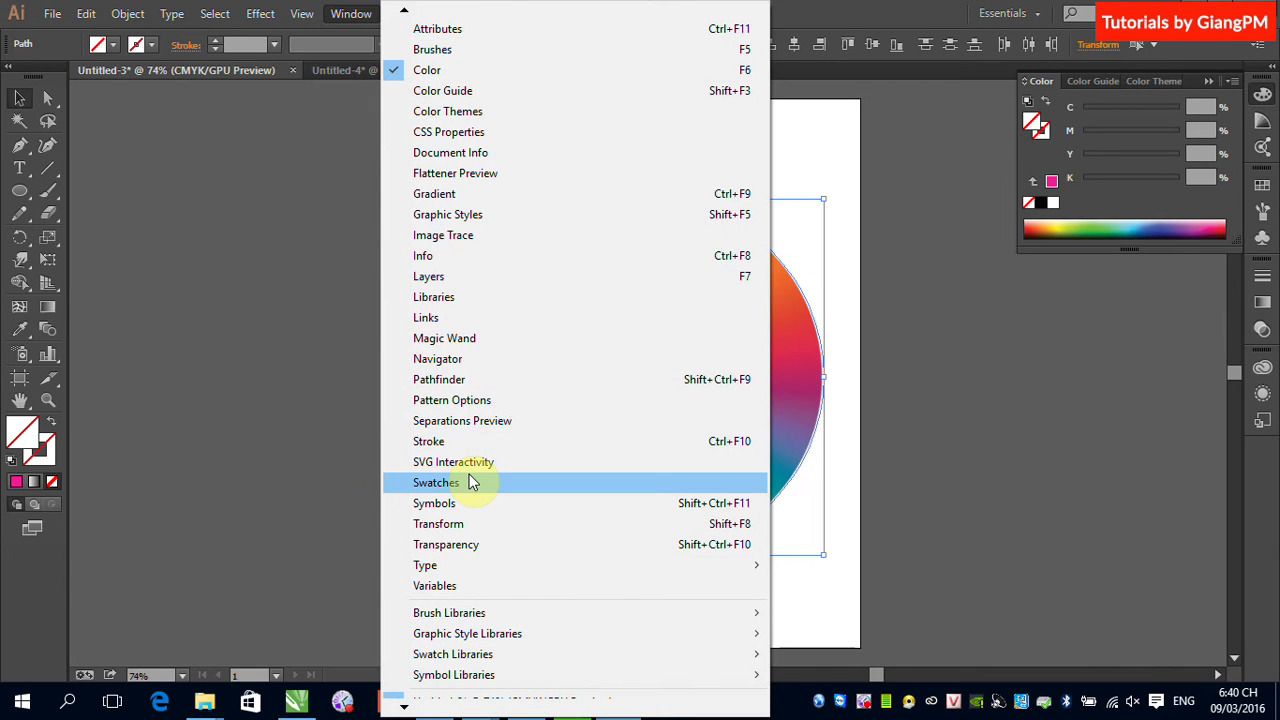
left_click(454, 381)
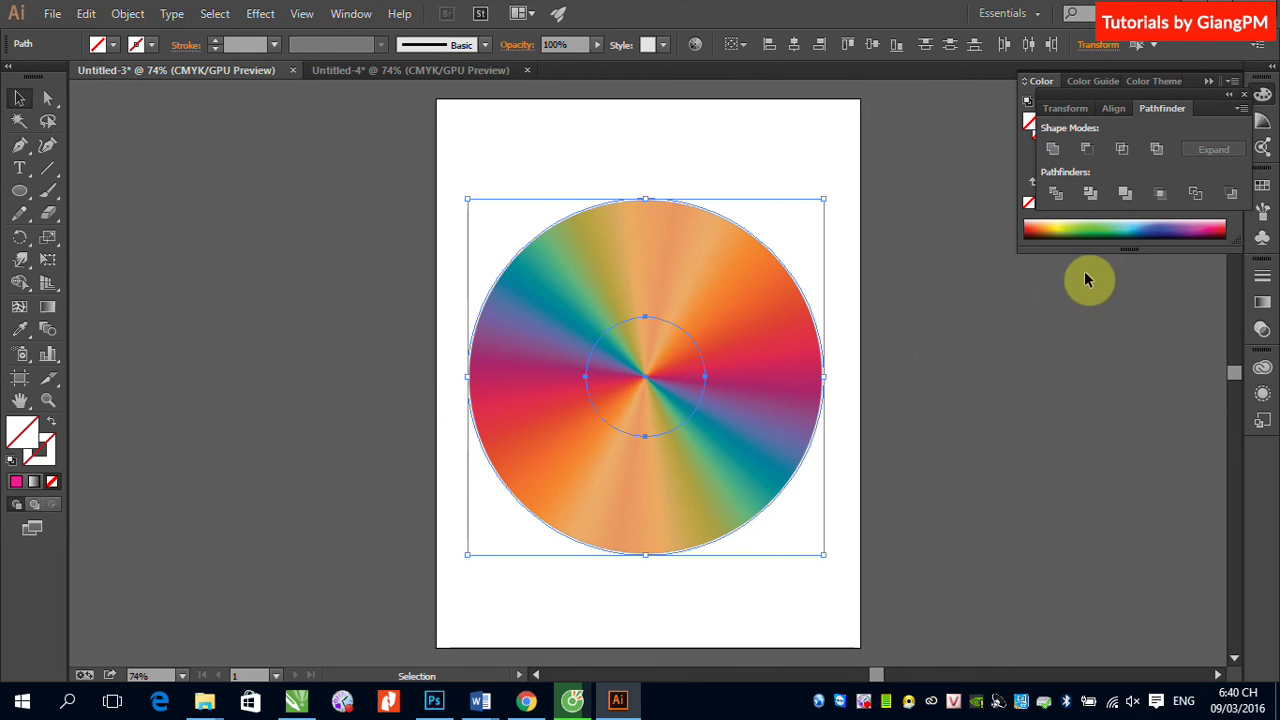
left_click(1155, 150)
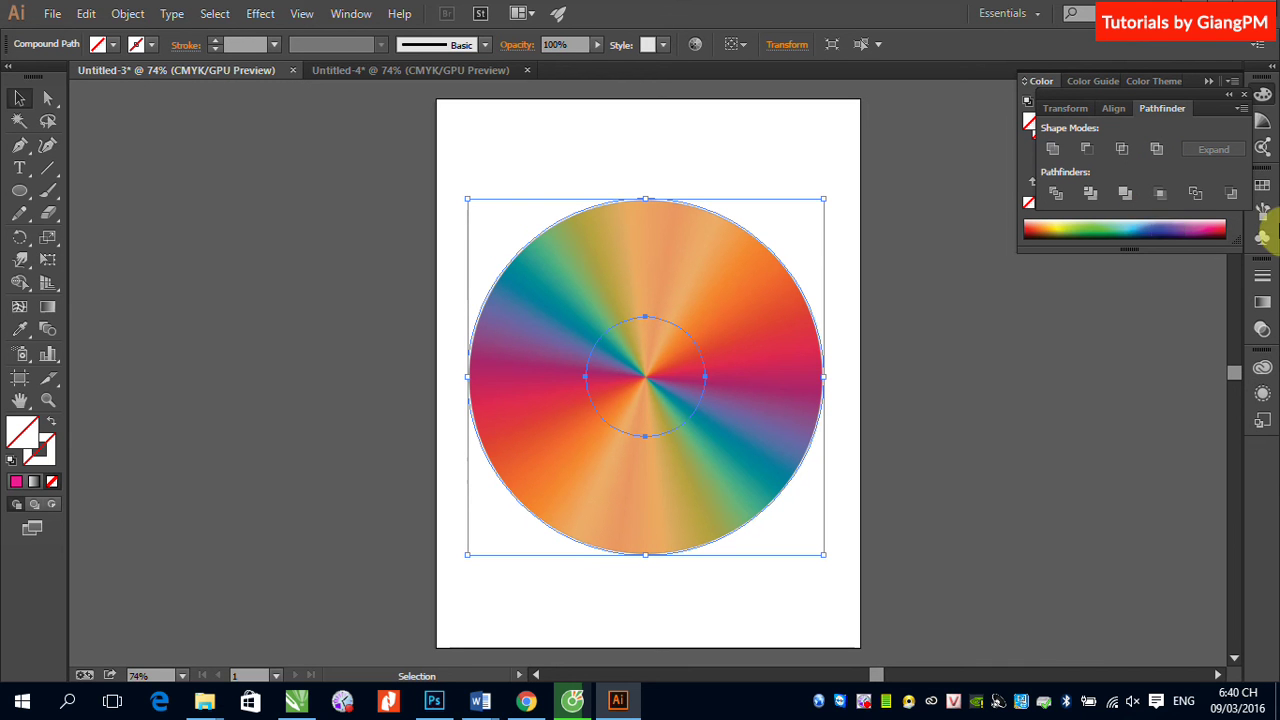
left_click(1262, 186)
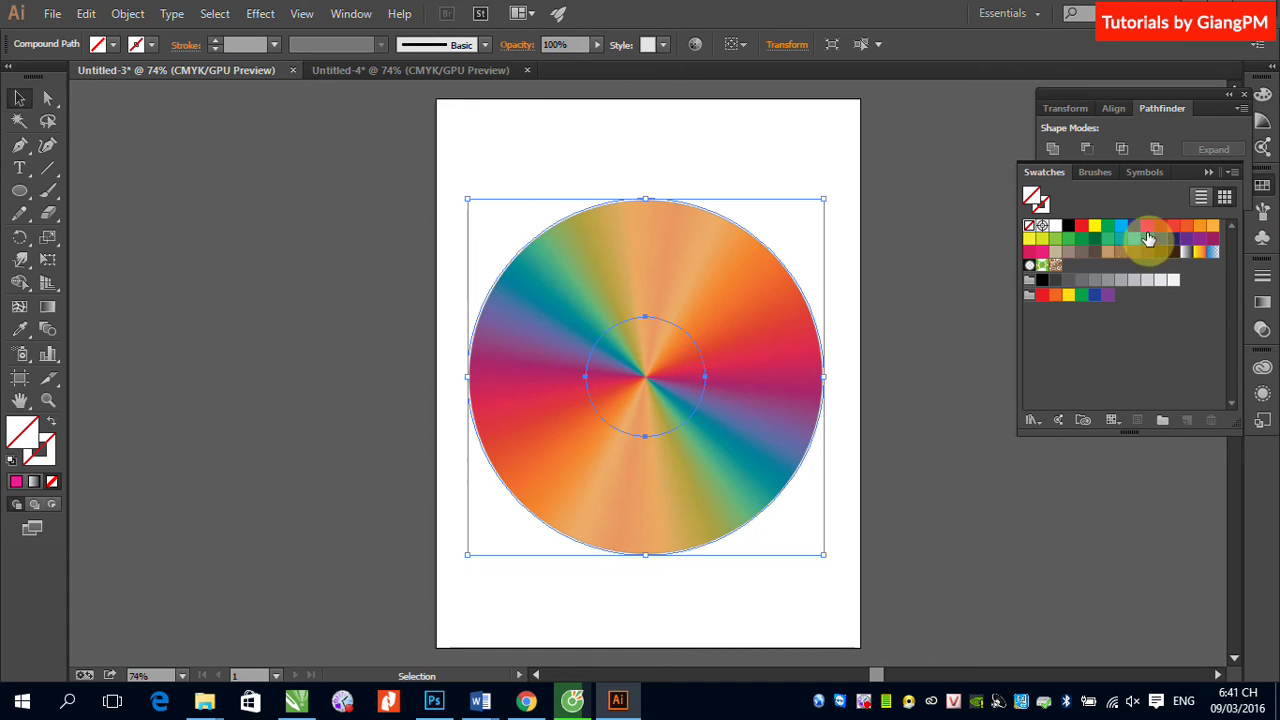
left_click(1134, 226)
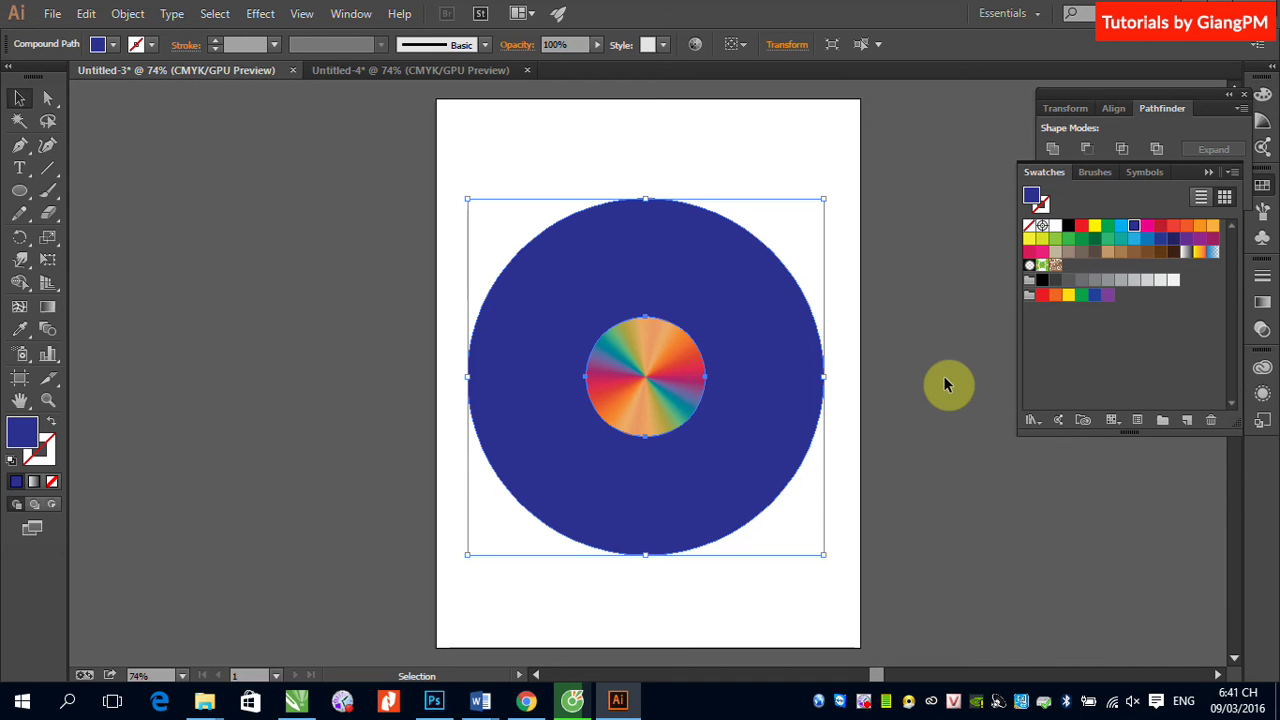
Clip the rainbow circle to the navy ring using a clipping mask, then deselect
left_click(321, 293)
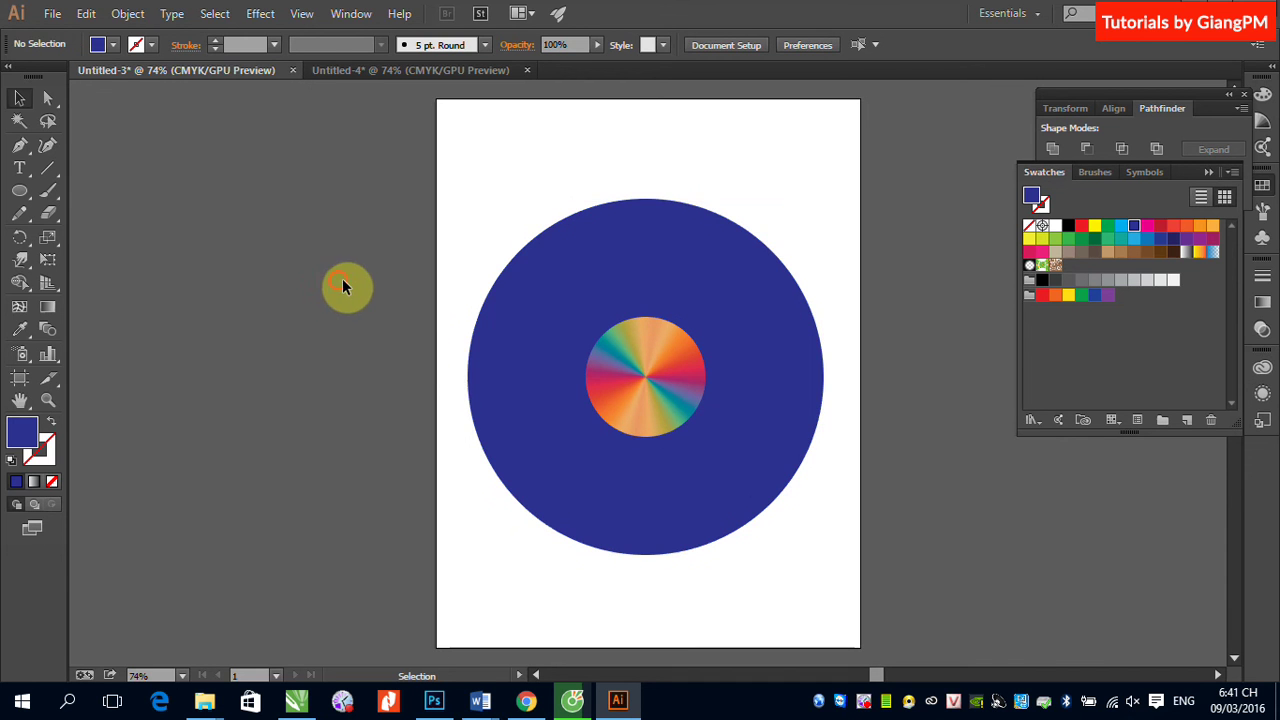
left_click_drag(342, 287, 803, 426)
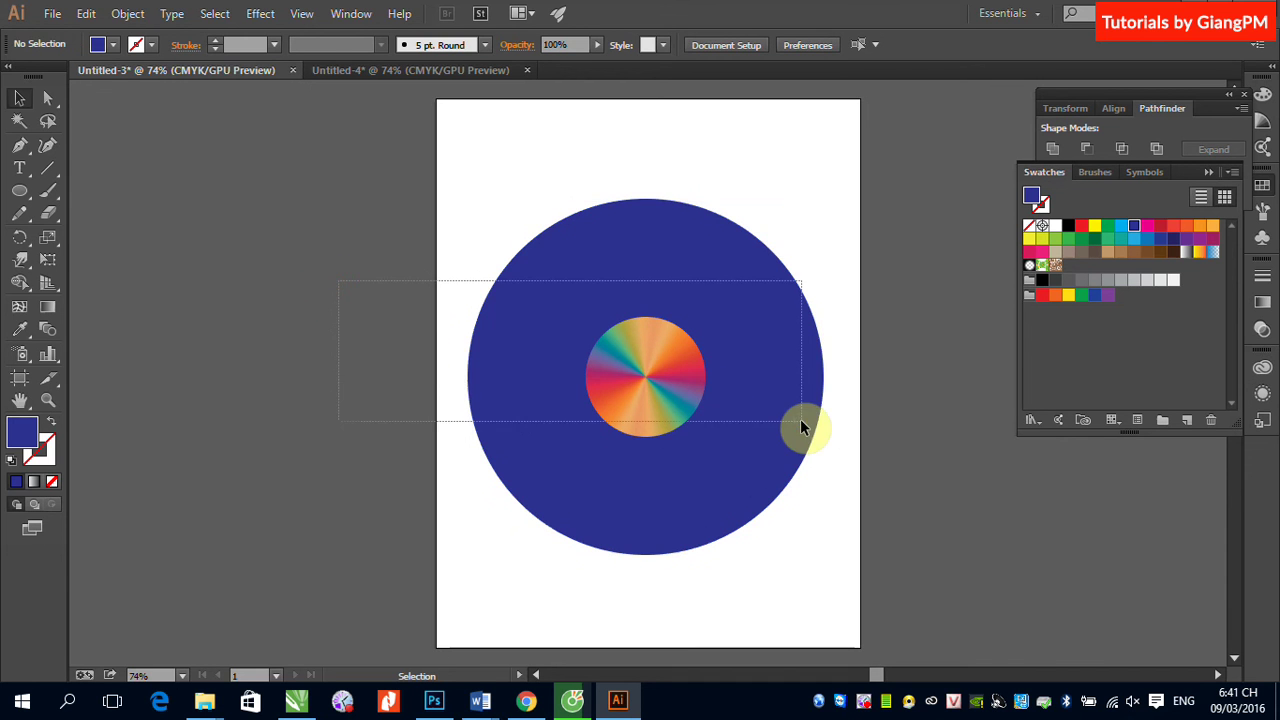
left_click(124, 14)
mouse_move(172, 604)
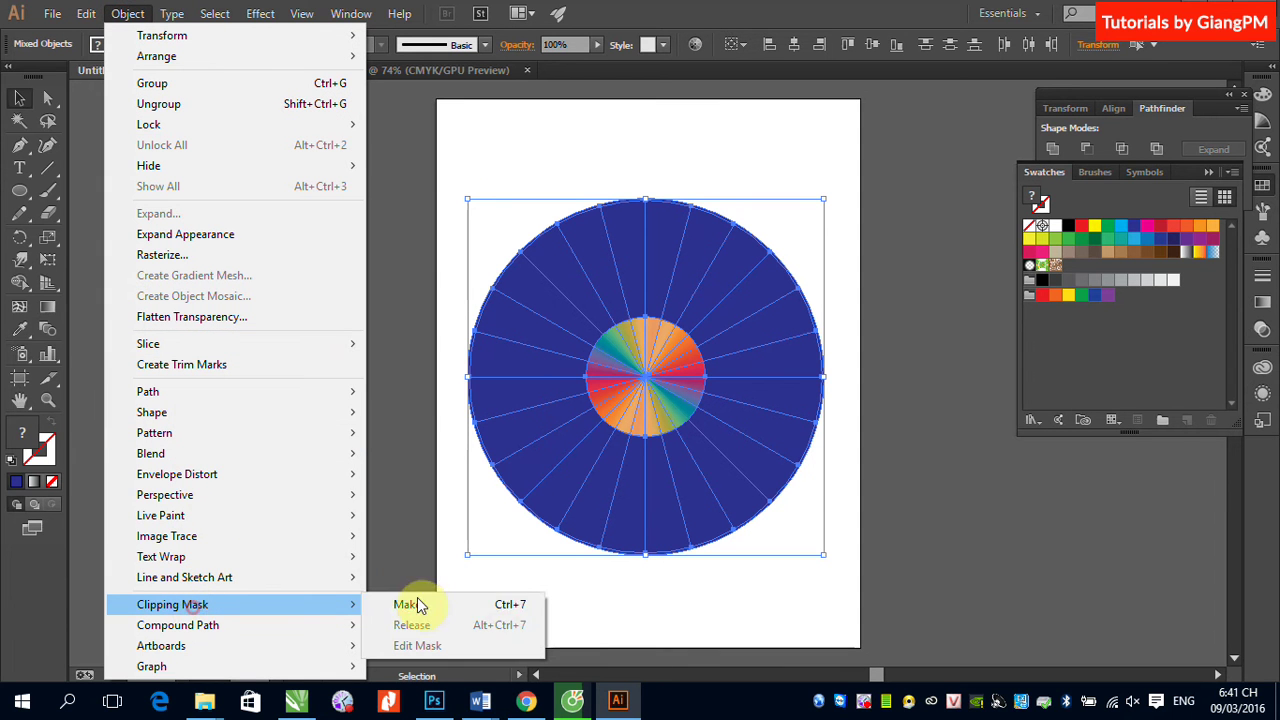
left_click(446, 605)
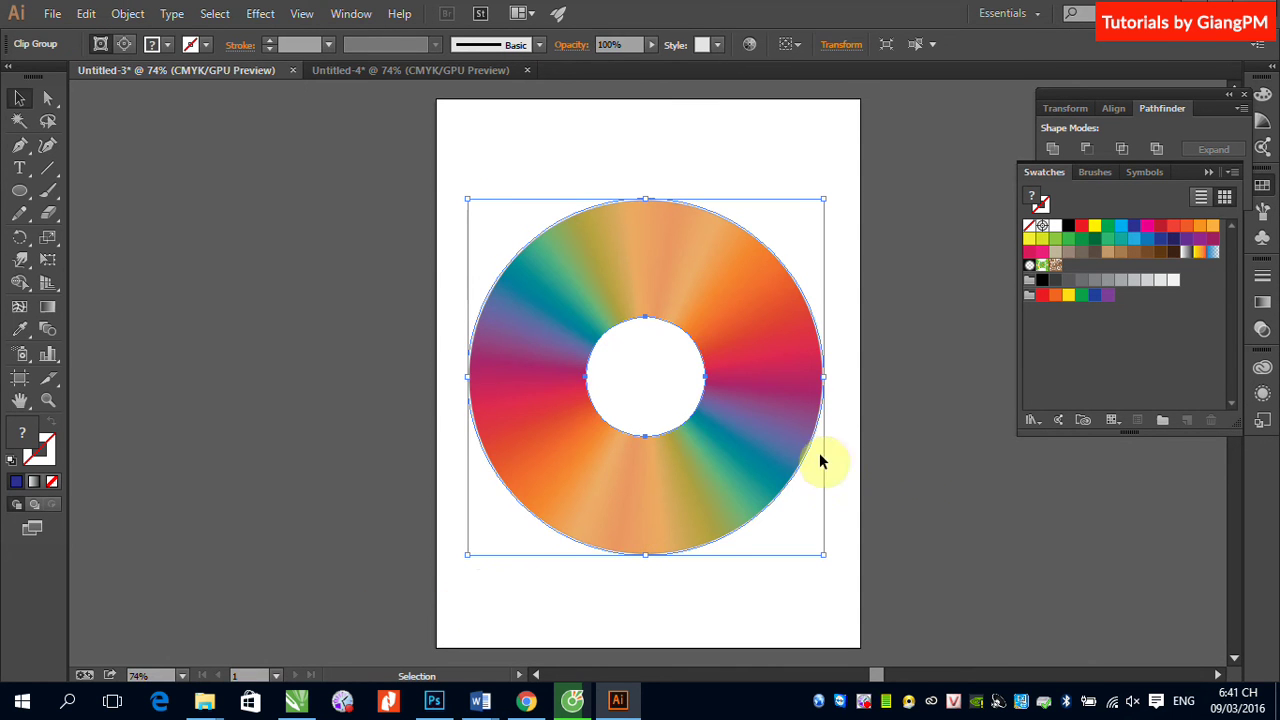
left_click(931, 451)
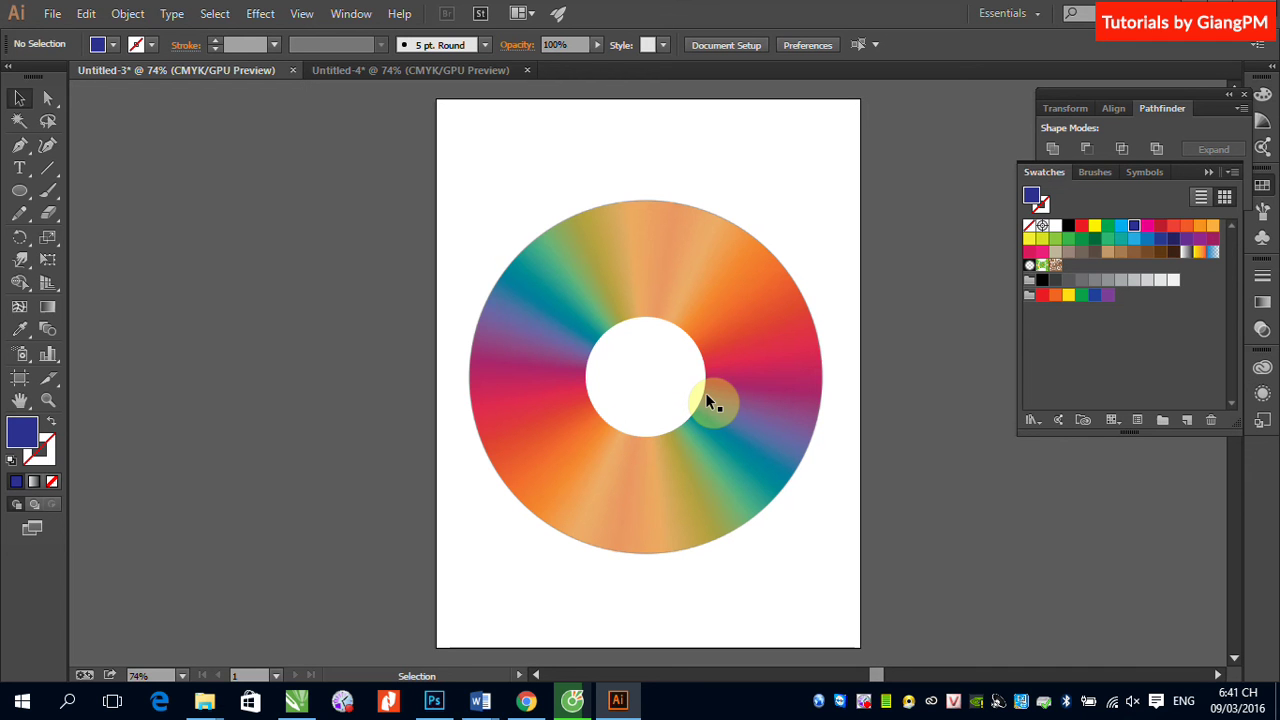
Draw an outline-only circle in the hole and centre it horizontally and vertically on the ring
left_click(19, 191)
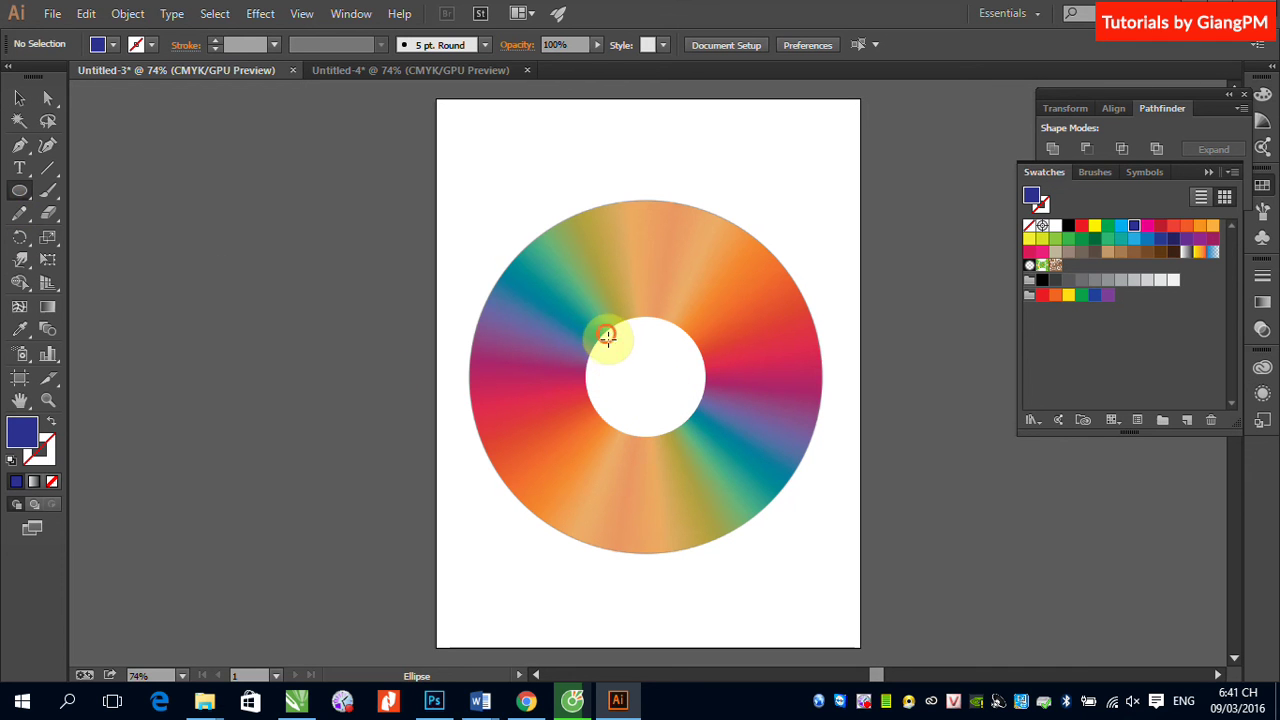
left_click_drag(604, 332, 700, 428)
left_click(19, 98)
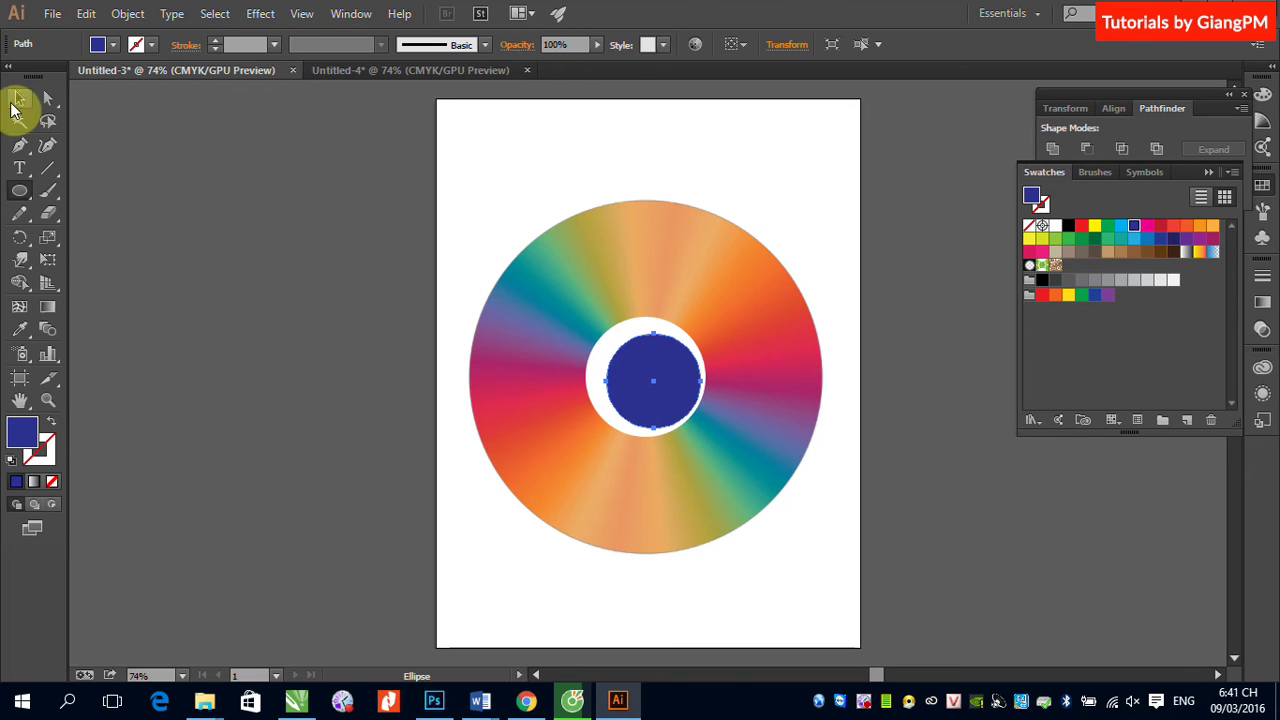
left_click(53, 423)
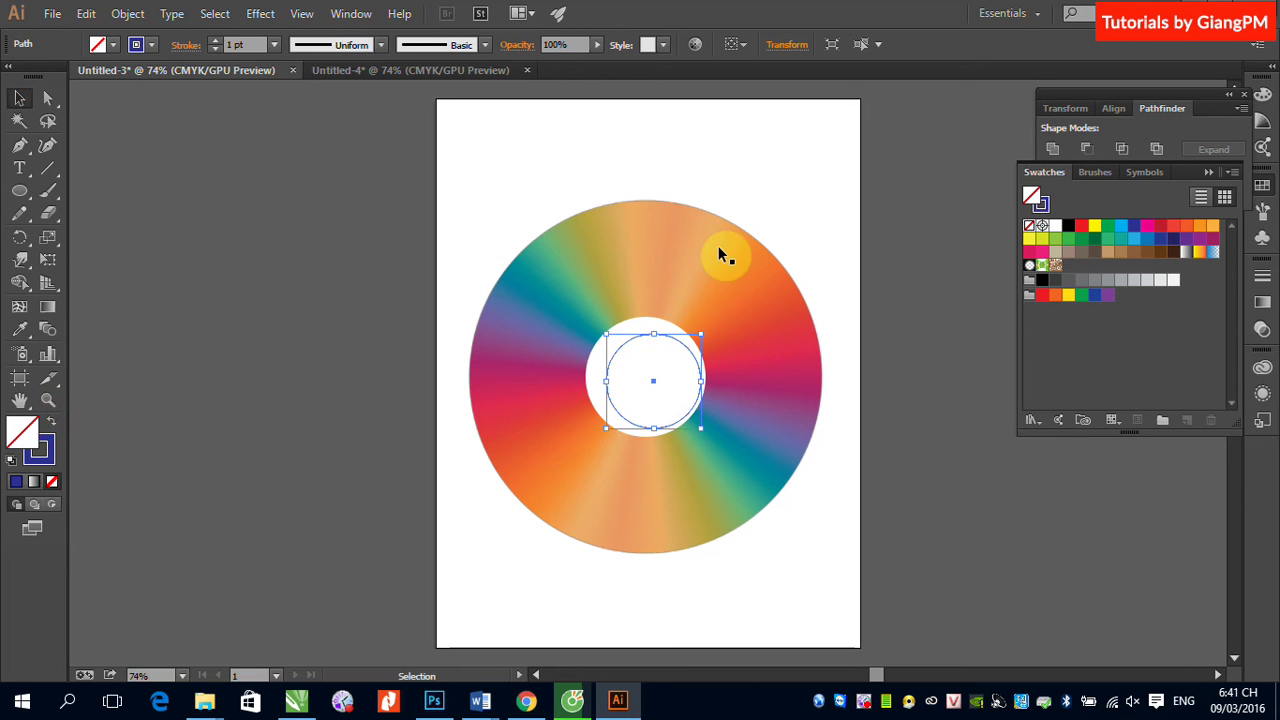
left_click(662, 266, "shift")
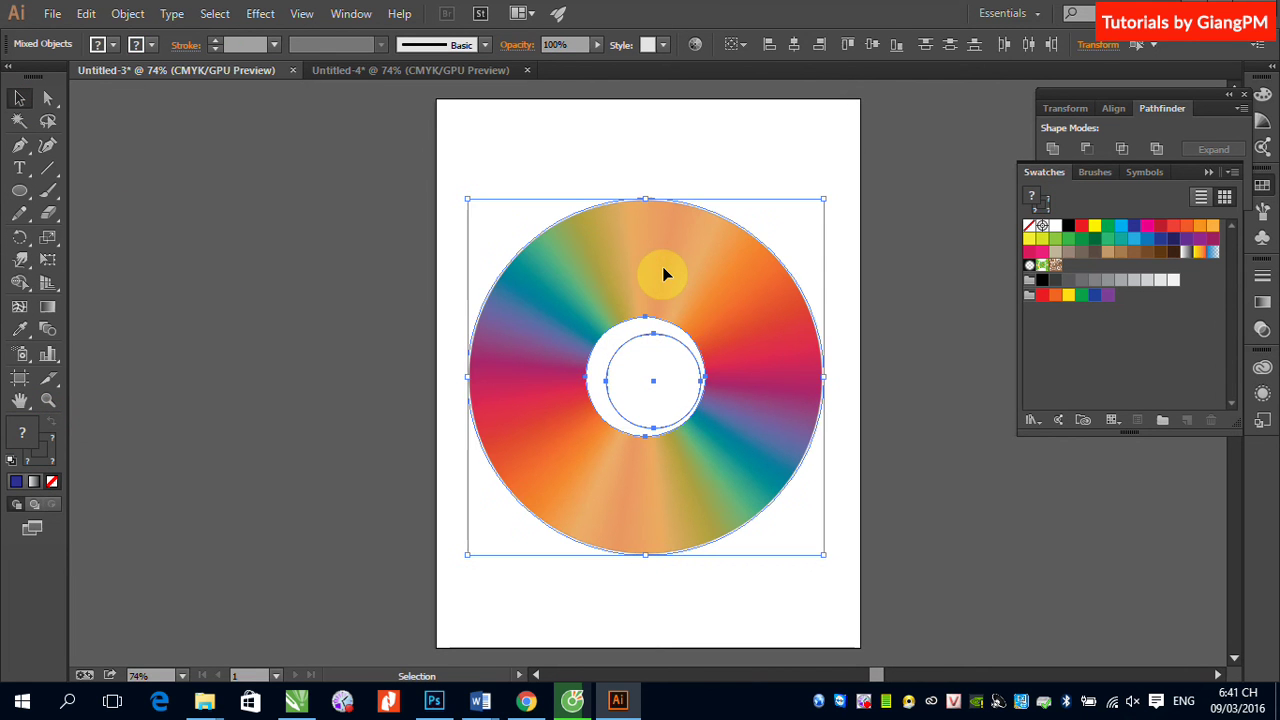
left_click(791, 50)
left_click(872, 45)
left_click(890, 240)
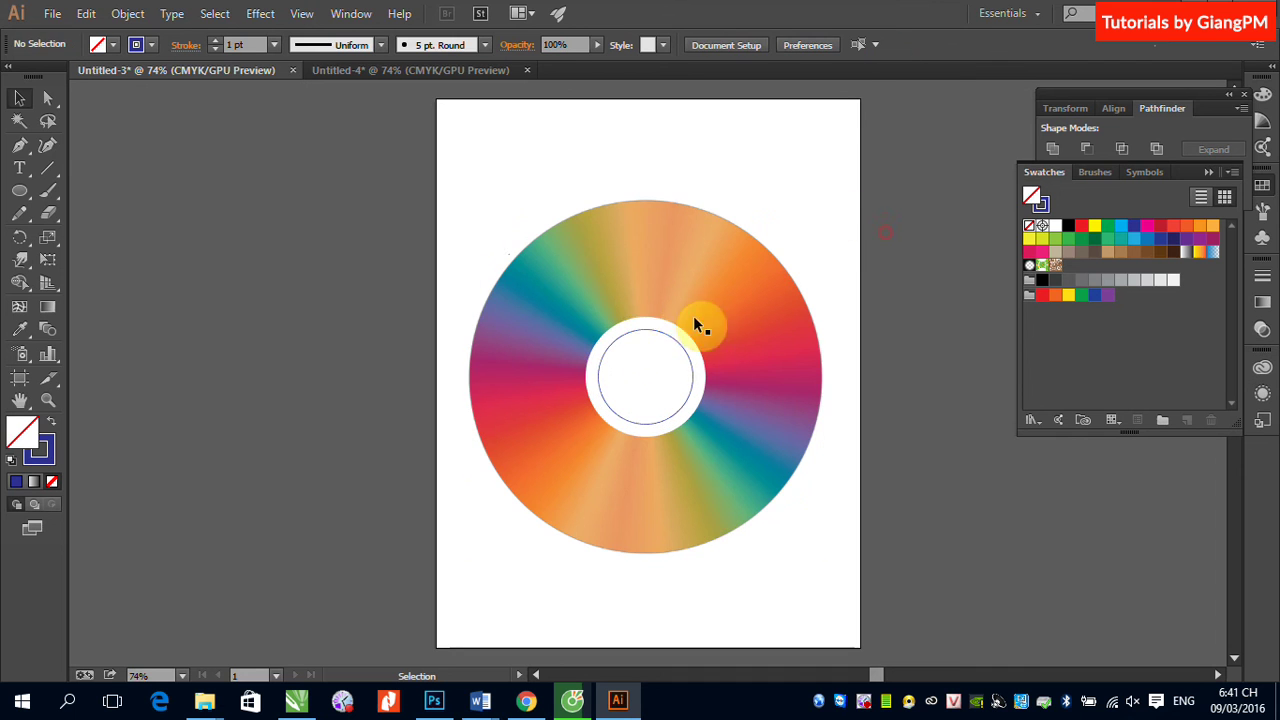
Shrink the inner circle proportionally and scale a copy out to the disc's outer edge
left_click(646, 334)
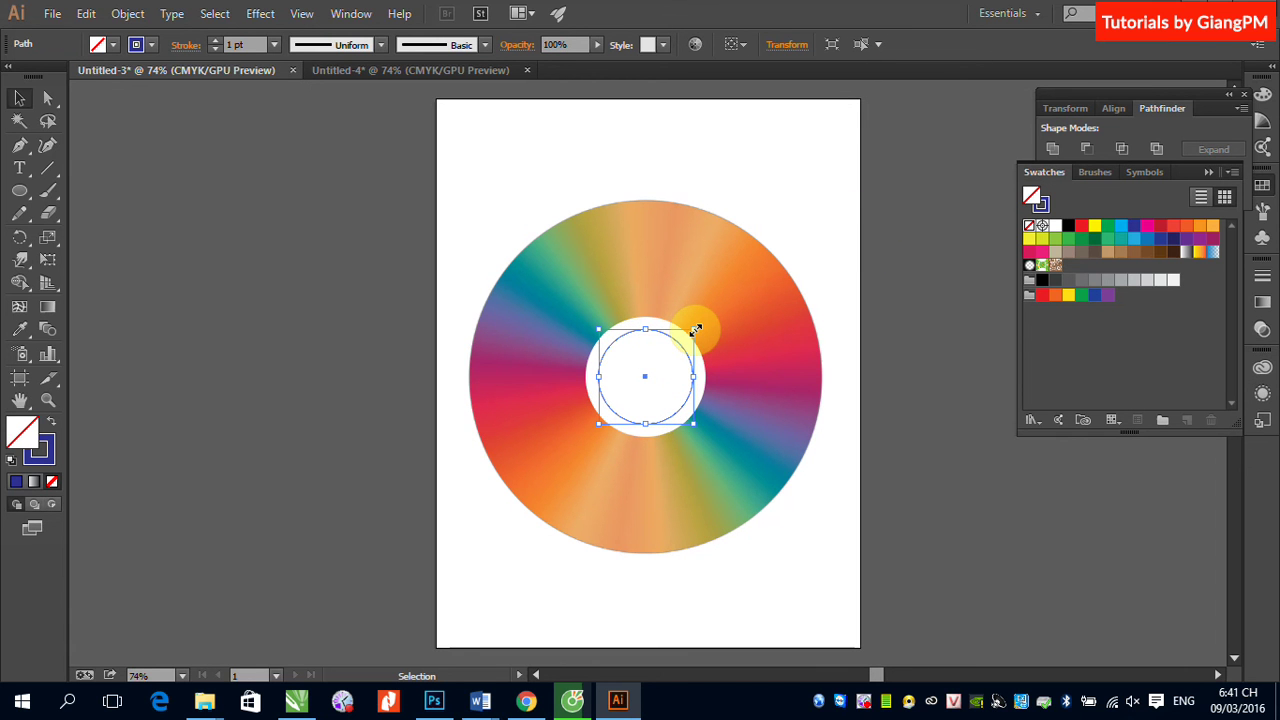
key("shift")
left_click_drag(694, 329, 679, 345)
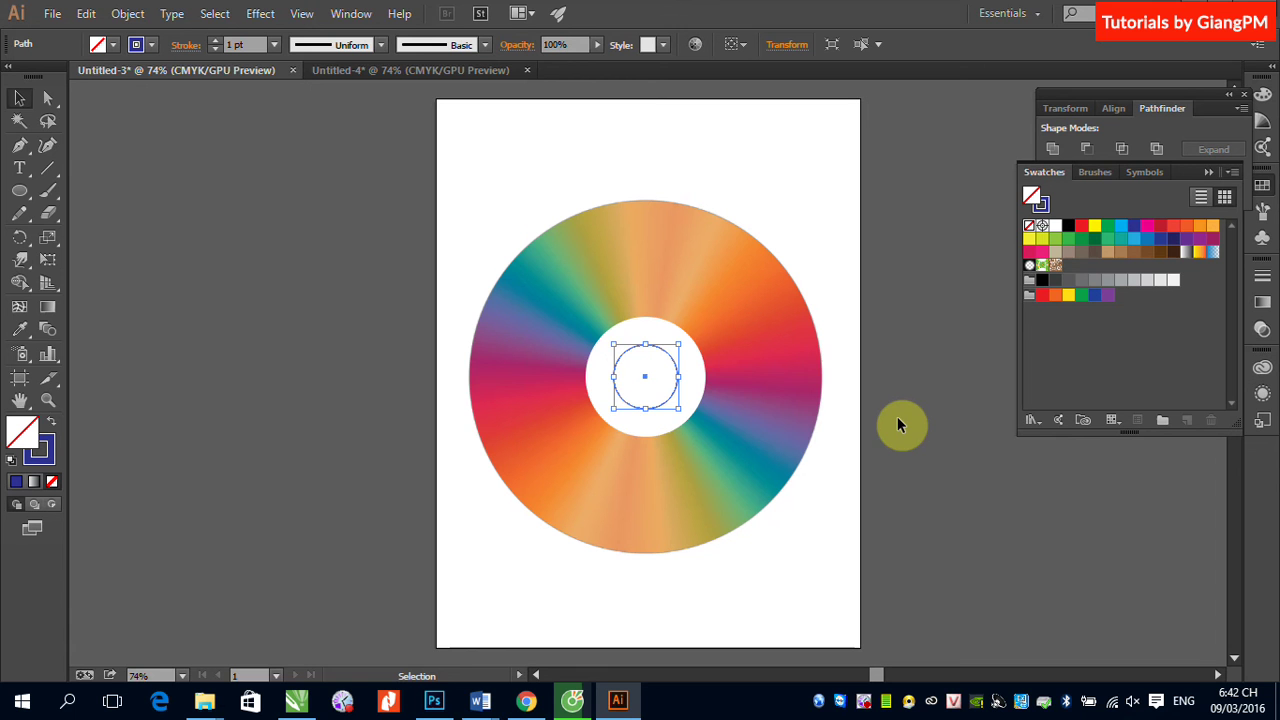
key("a")
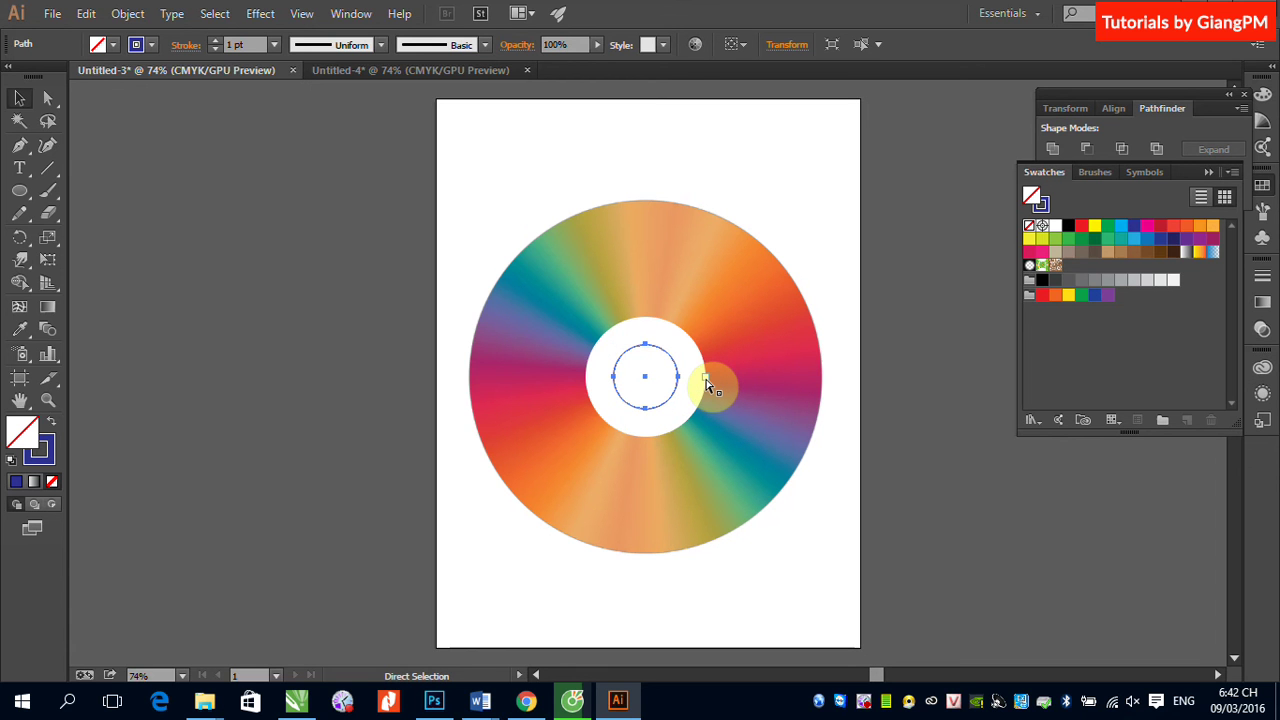
key("v")
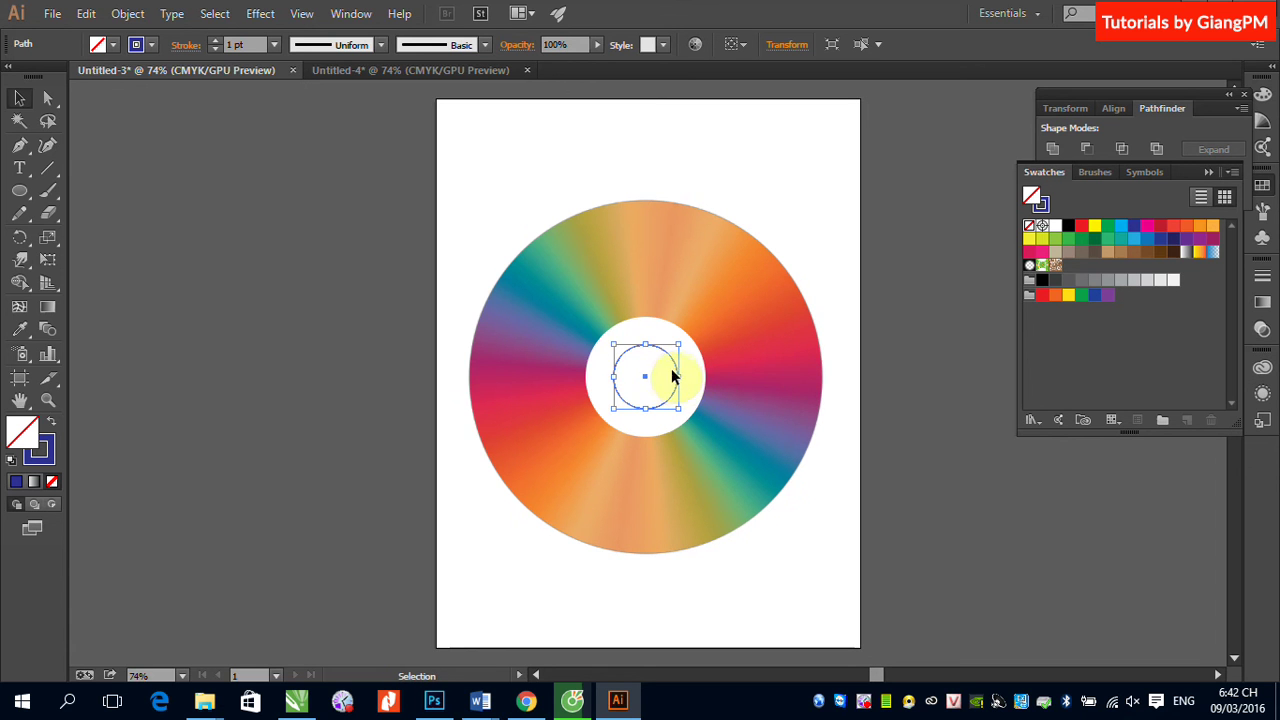
mouse_move(679, 344)
left_mouse_down()
mouse_move(869, 215)
mouse_move(877, 194)
left_mouse_up()
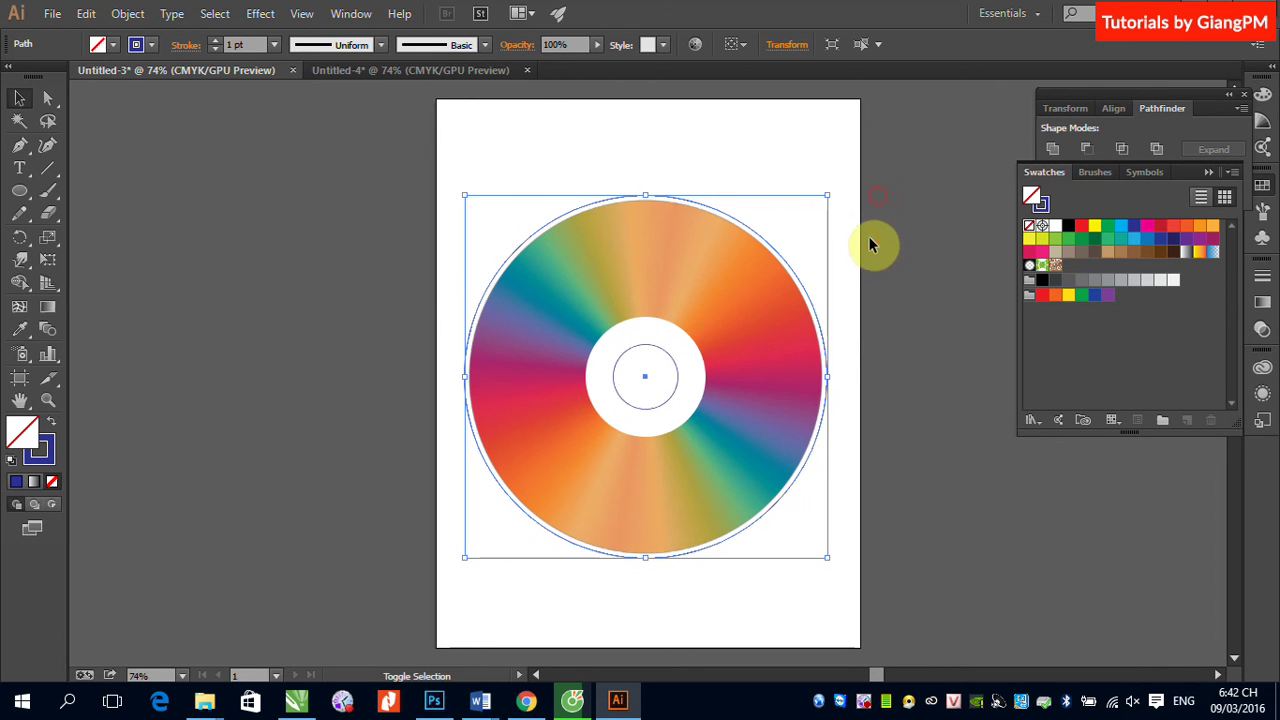
Combine both circles into one light grey ring and send it behind the rainbow disc
left_click(668, 353, "shift")
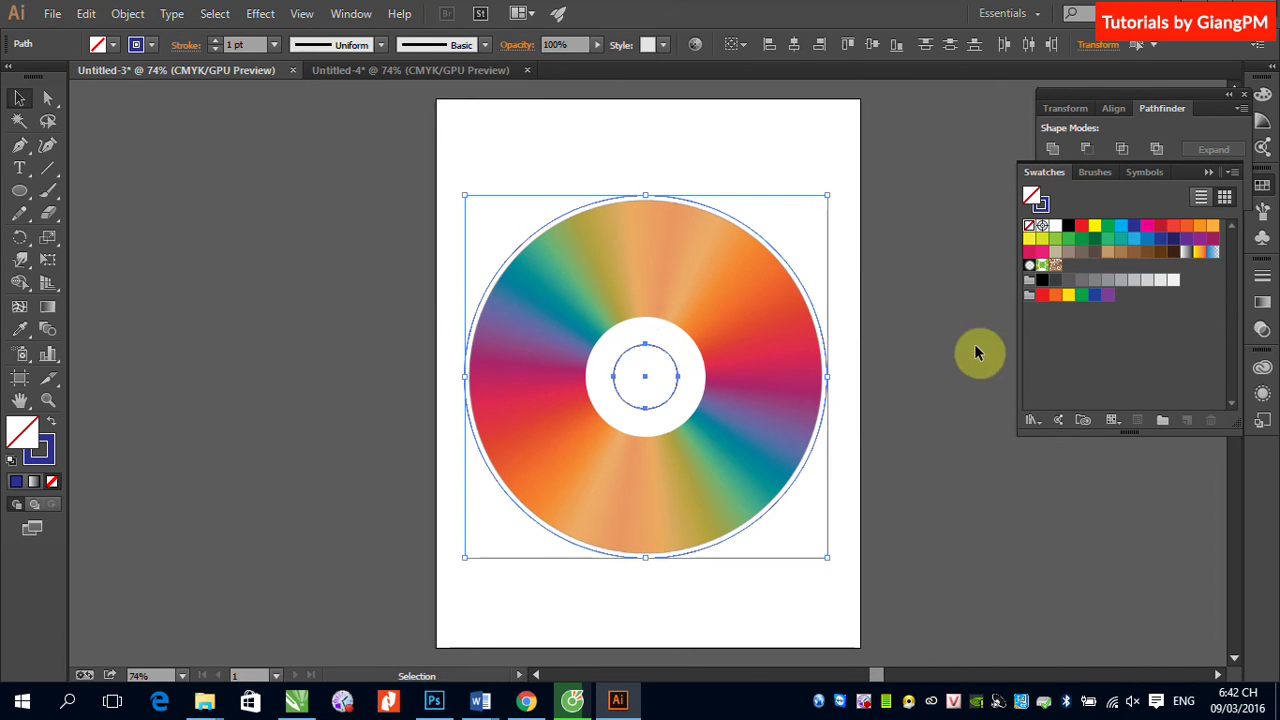
left_click(1154, 148)
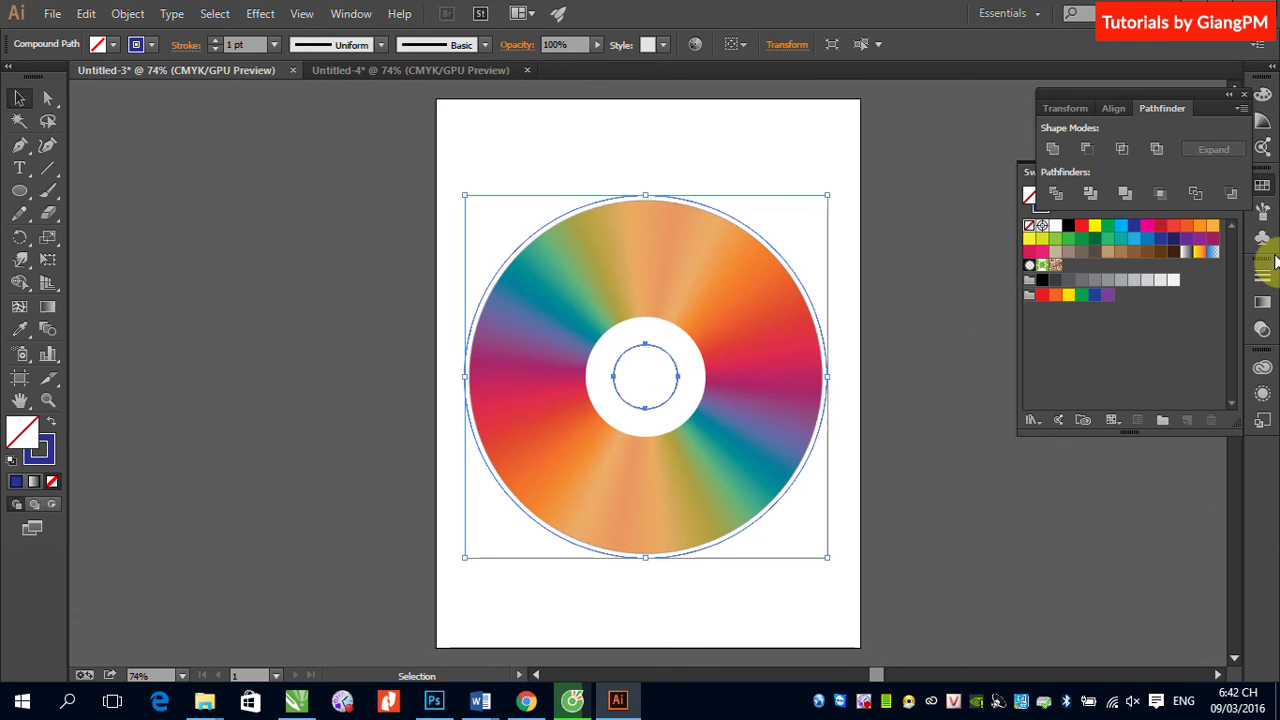
left_click(1148, 281)
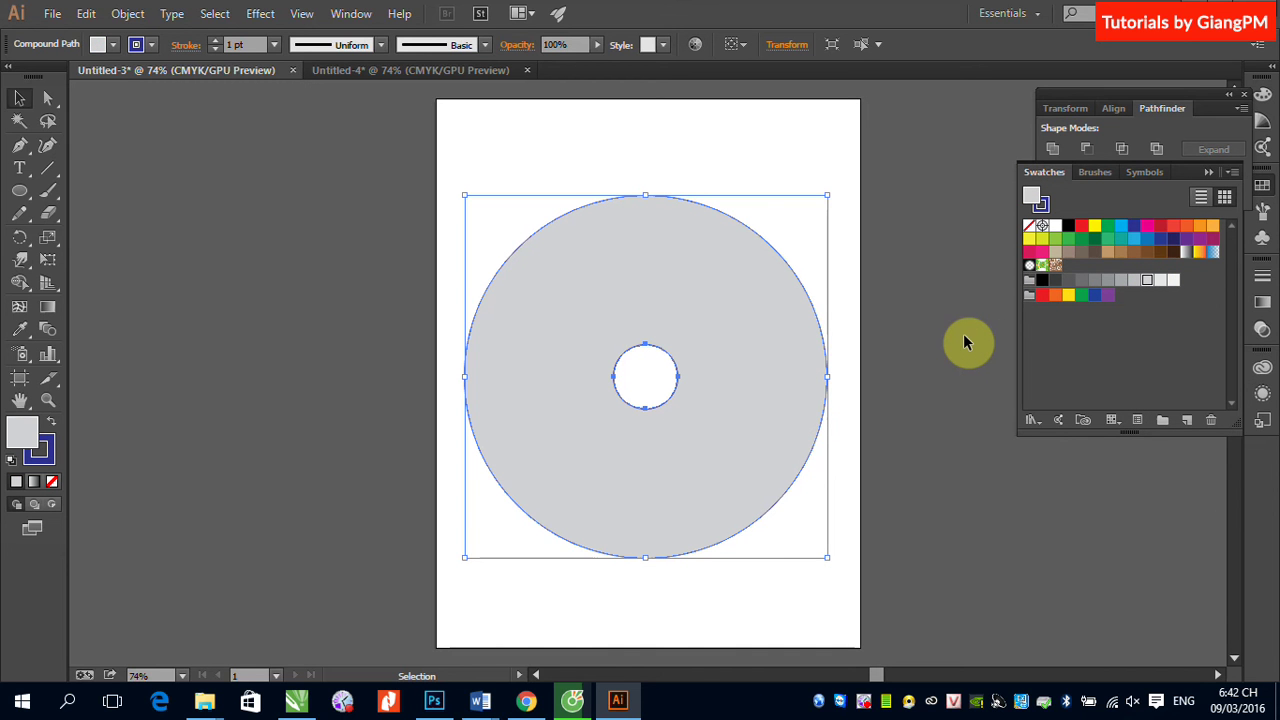
key("ctrl")
key("ctrl+7")
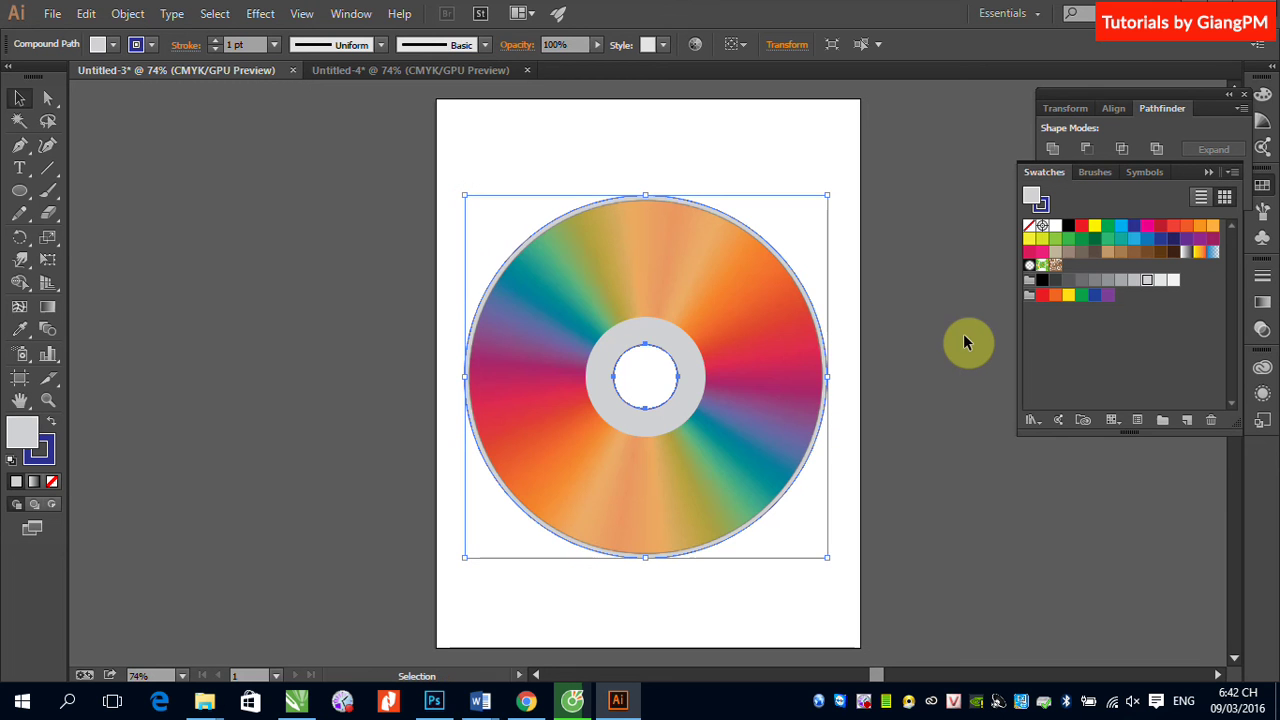
Reselect the grey ring and access its Opacity value in the Transparency panel
left_click(948, 306)
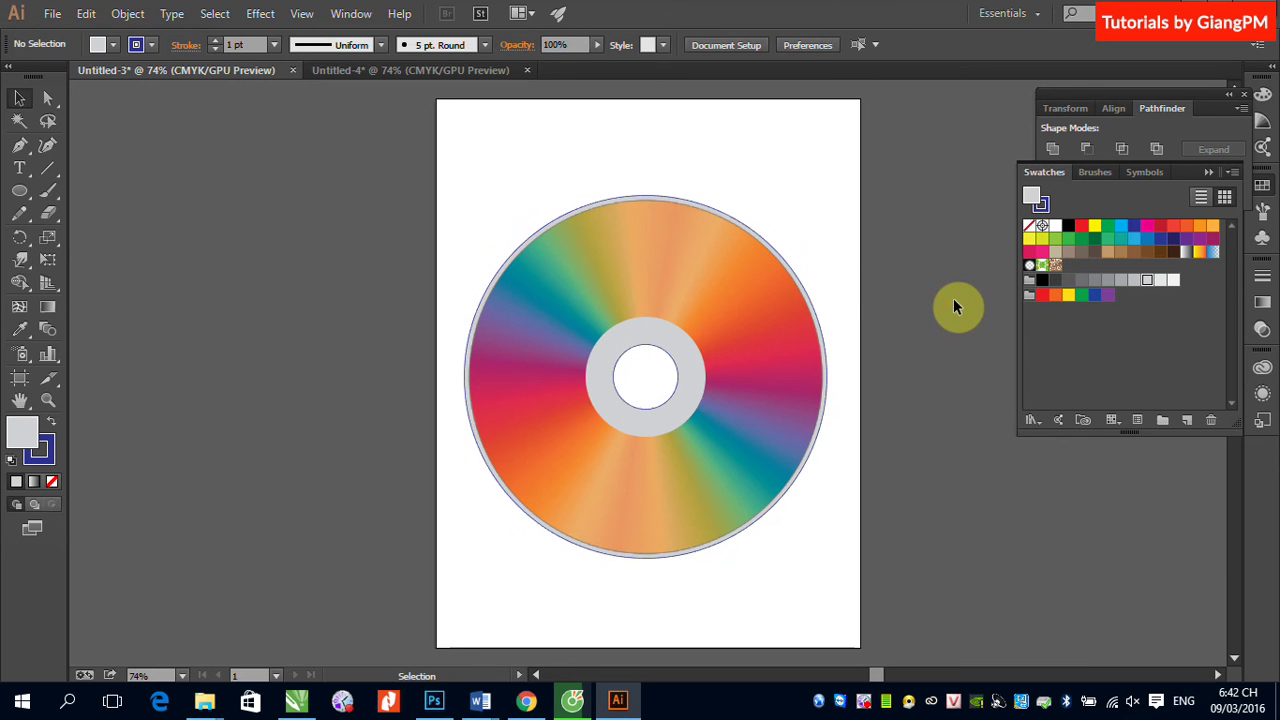
left_click(768, 248)
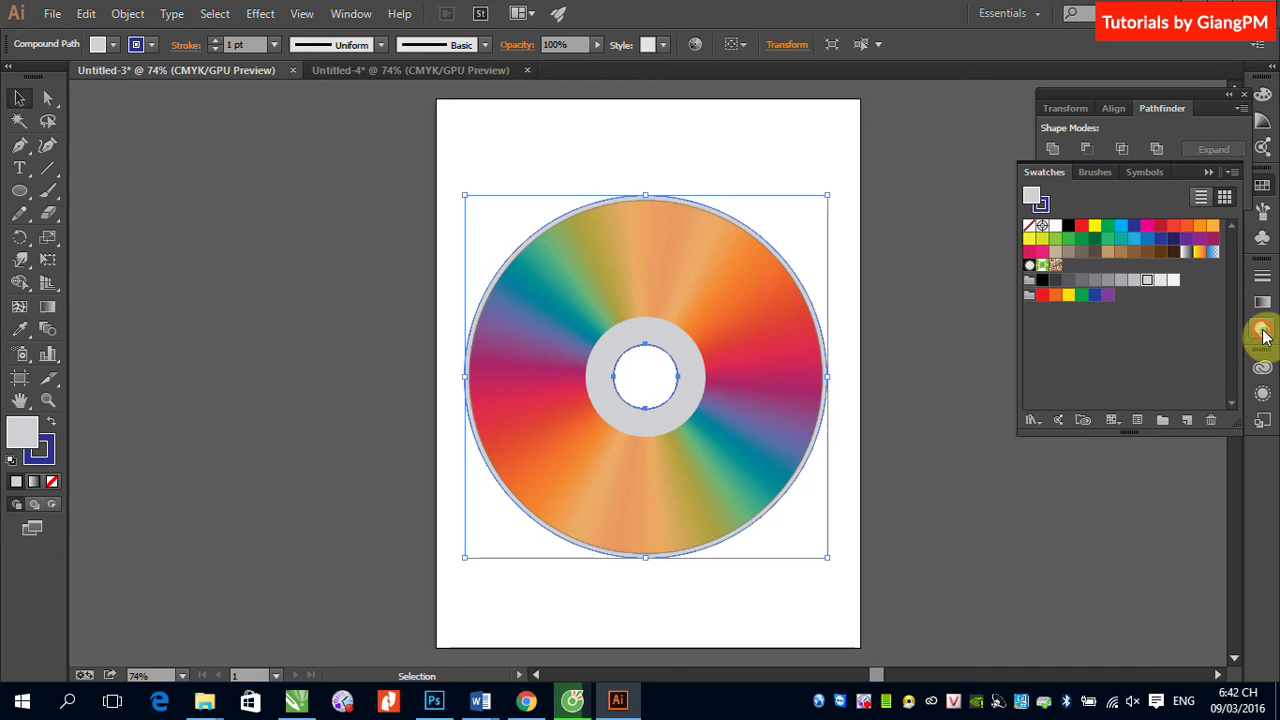
left_click(1263, 335)
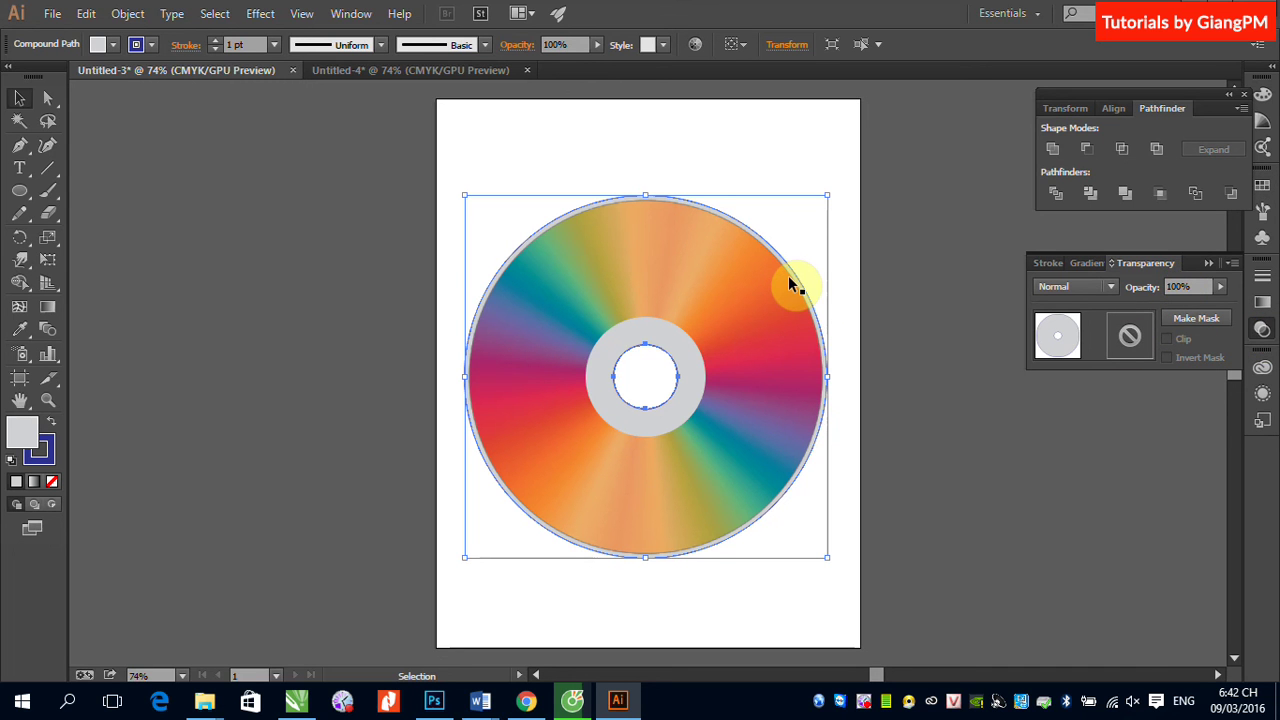
left_click(1195, 287)
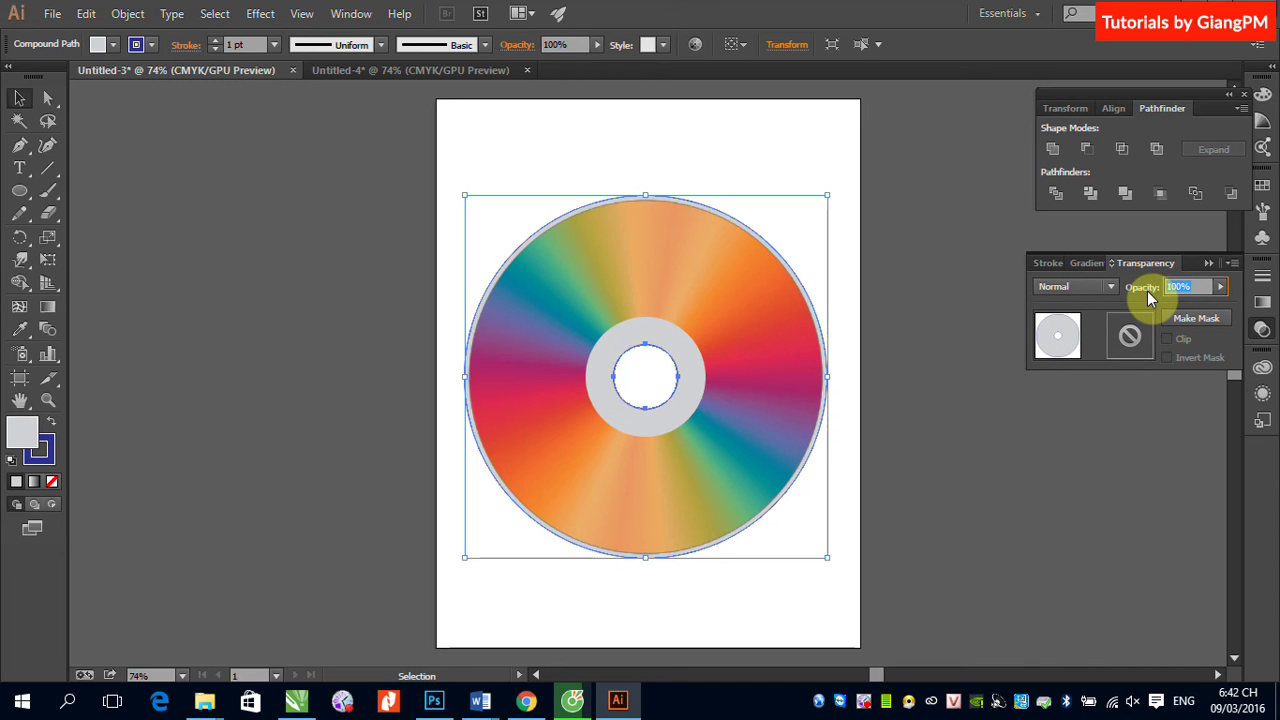
Set the grey ring's opacity to 30% and deselect it
type("30")
key("Return")
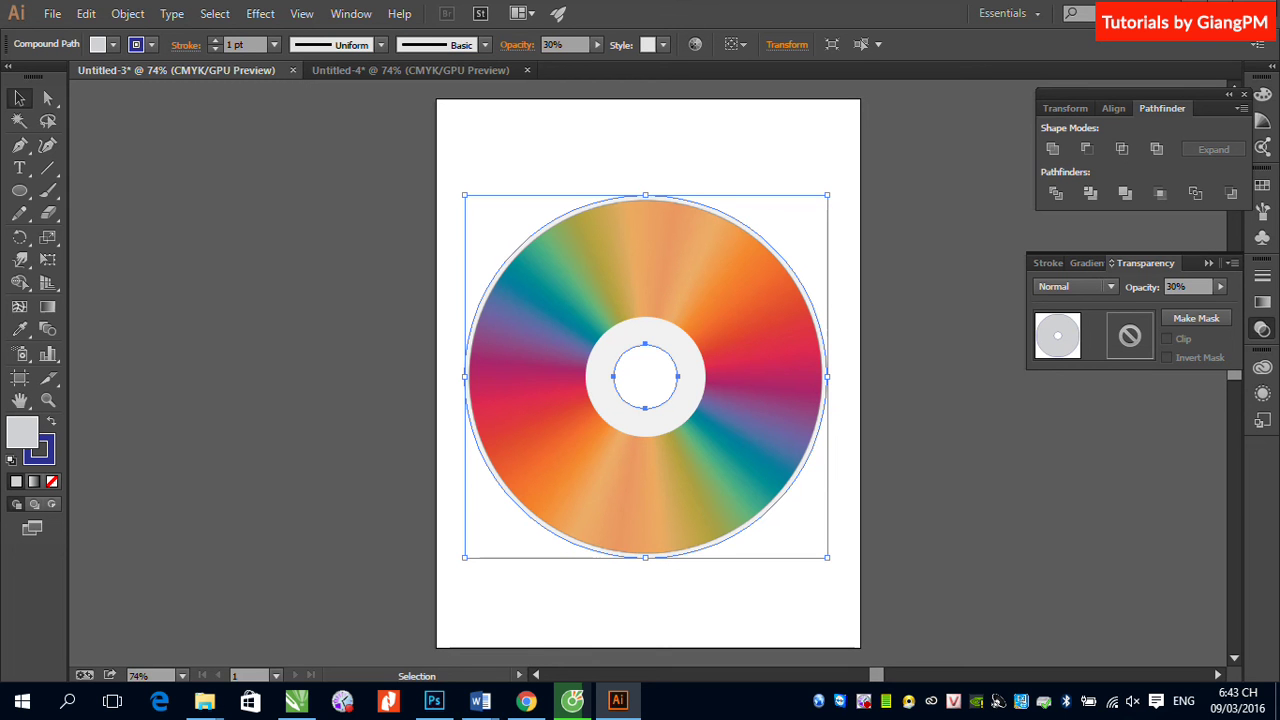
left_click(874, 184)
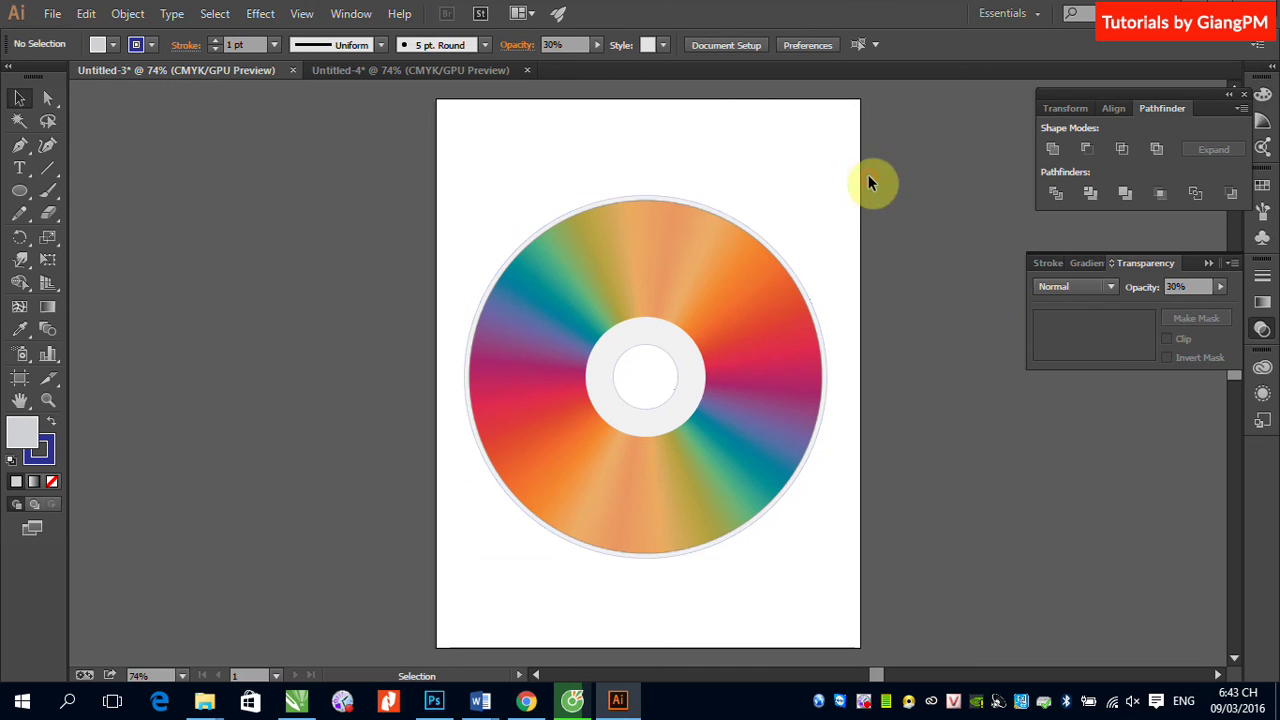
left_click(19, 191)
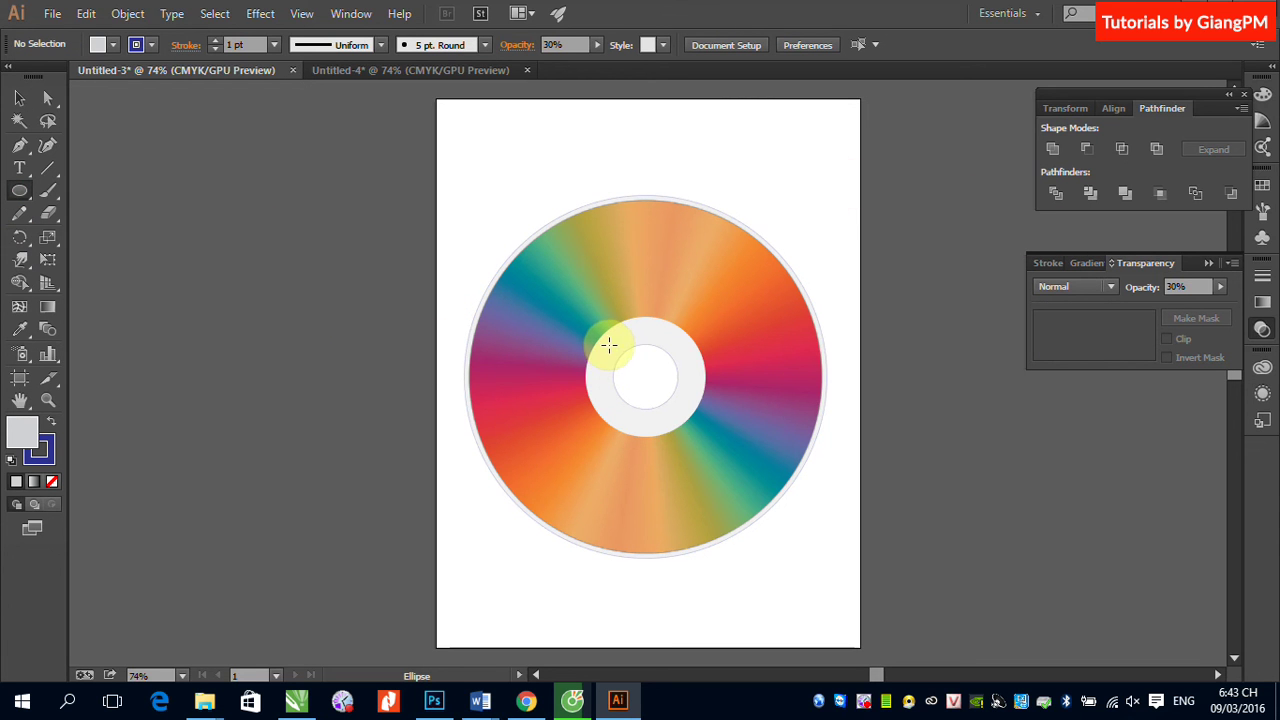
Draw a circle with no fill and a 20% grey stroke, centred on the disc's hub
left_click_drag(611, 343, 699, 431)
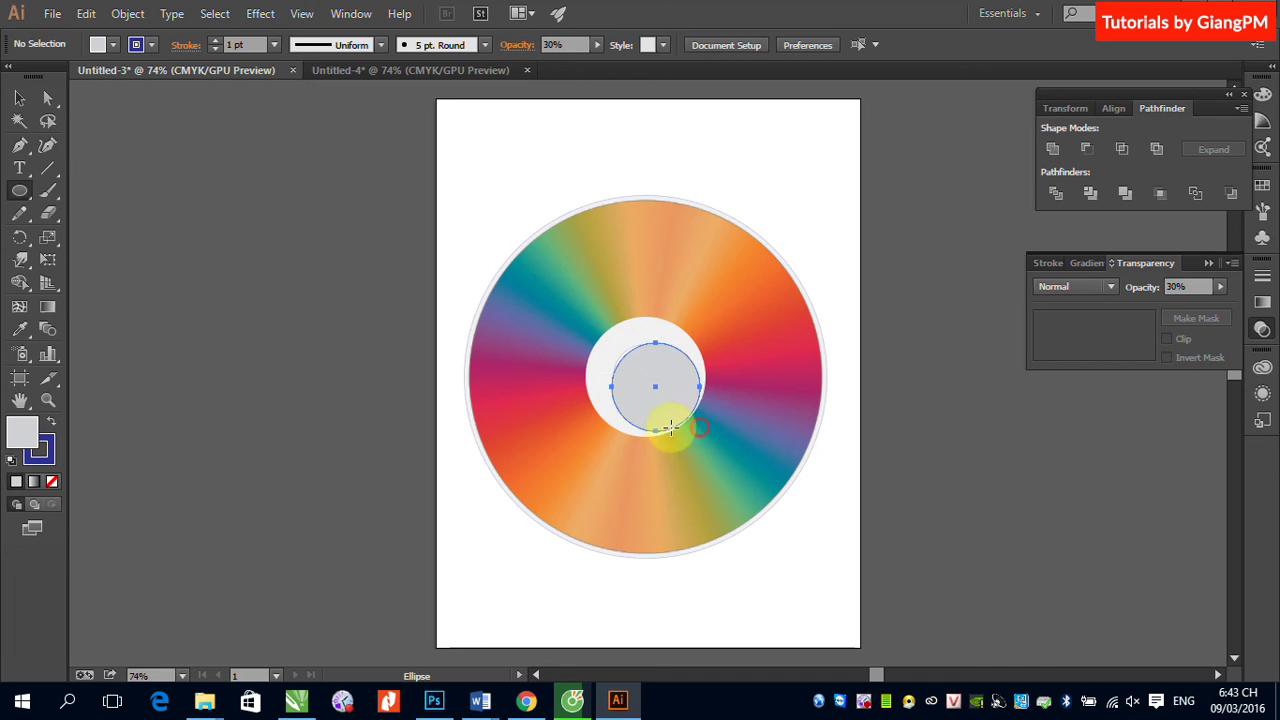
left_click(19, 97)
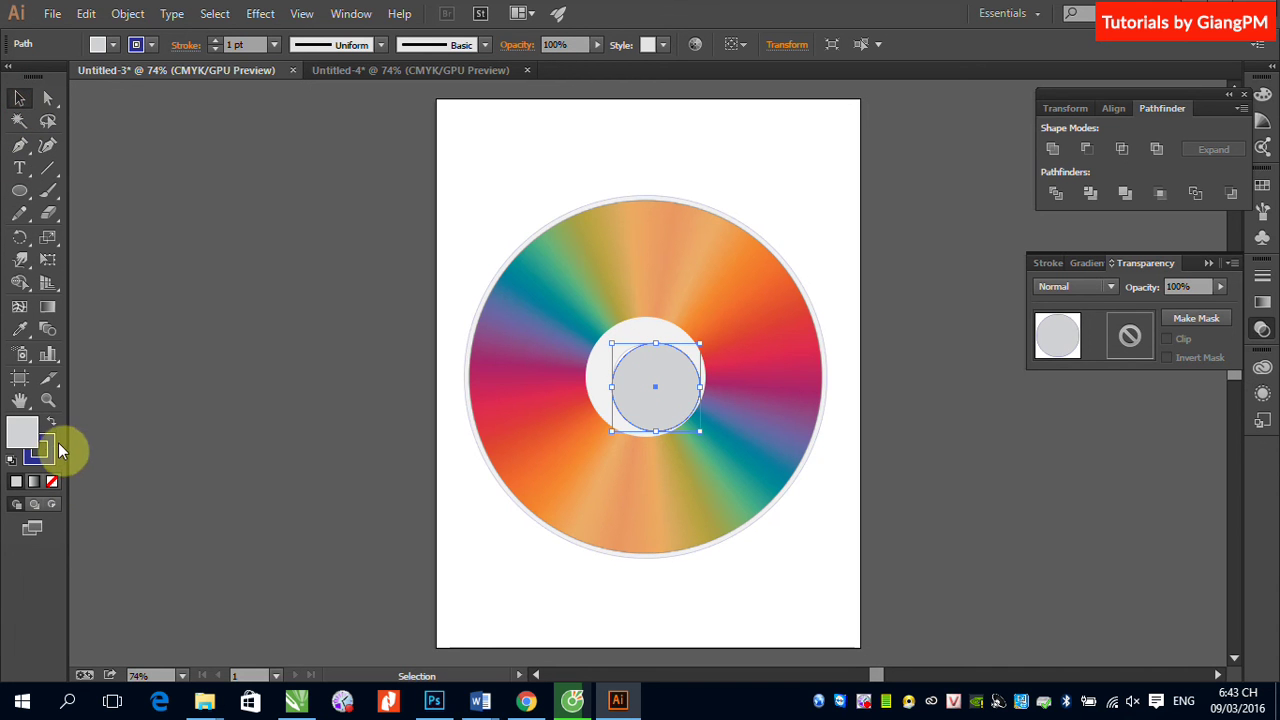
left_click(51, 421)
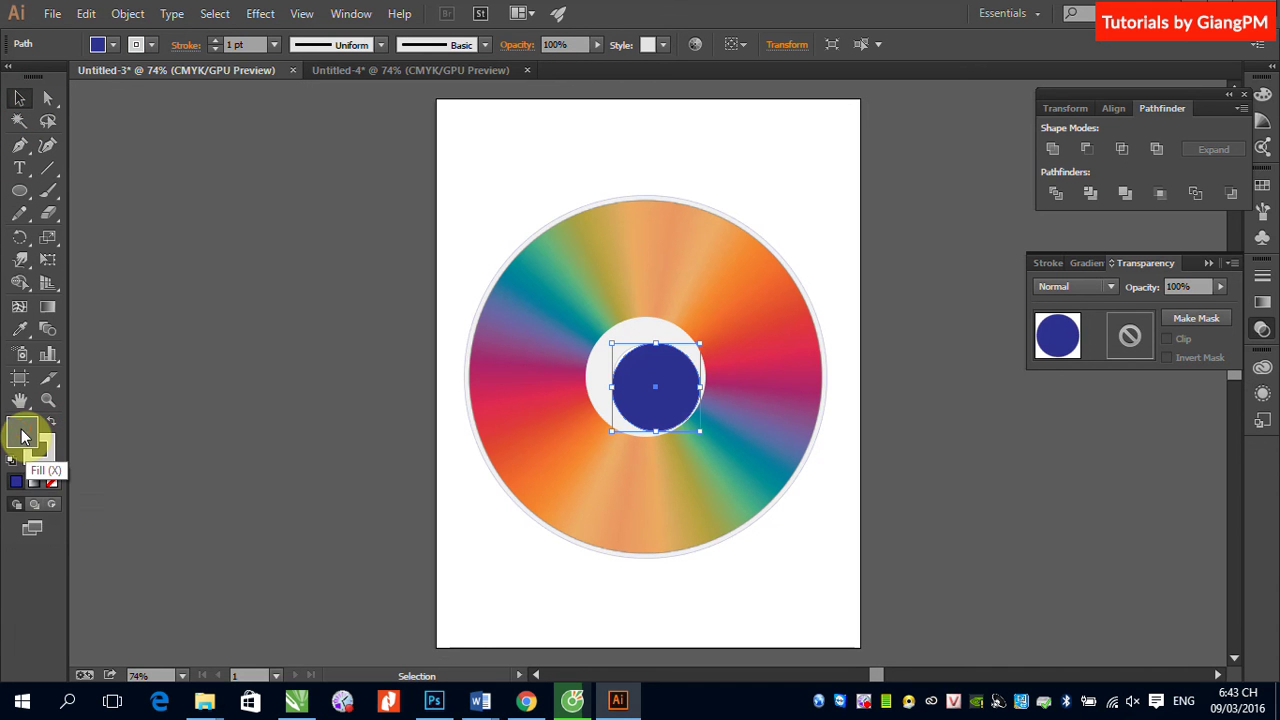
left_click(52, 481)
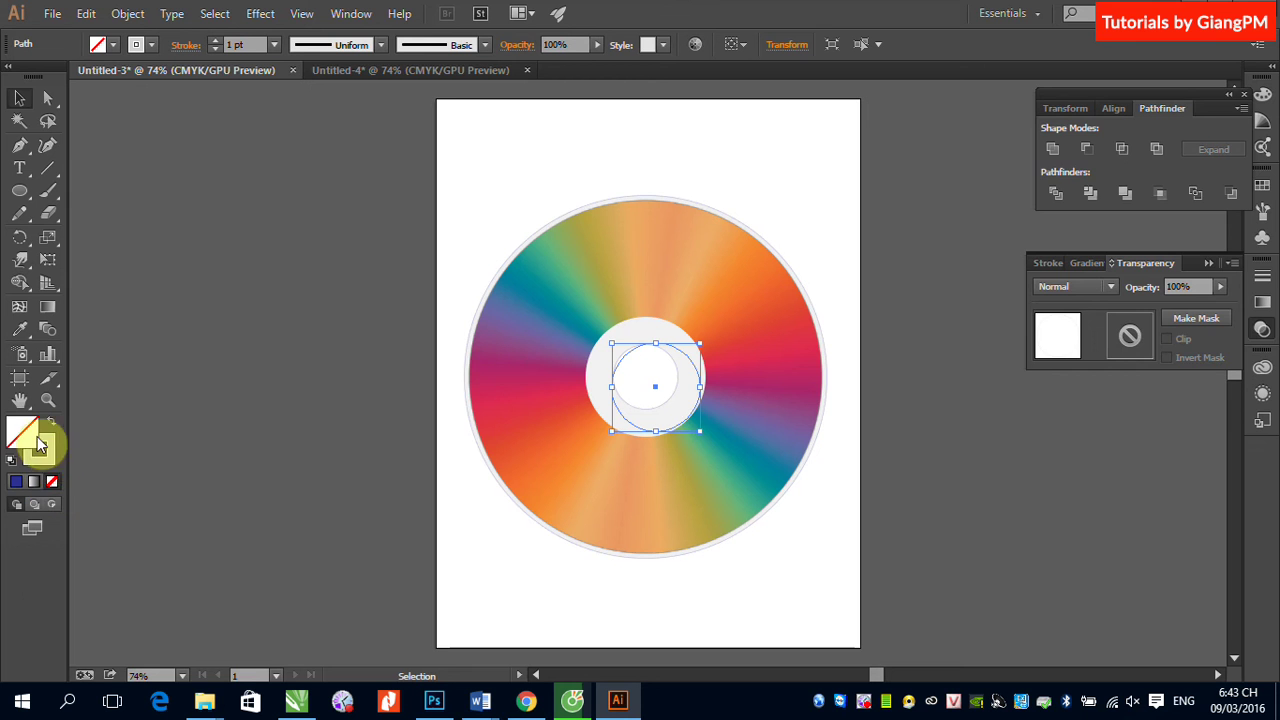
left_click(49, 440)
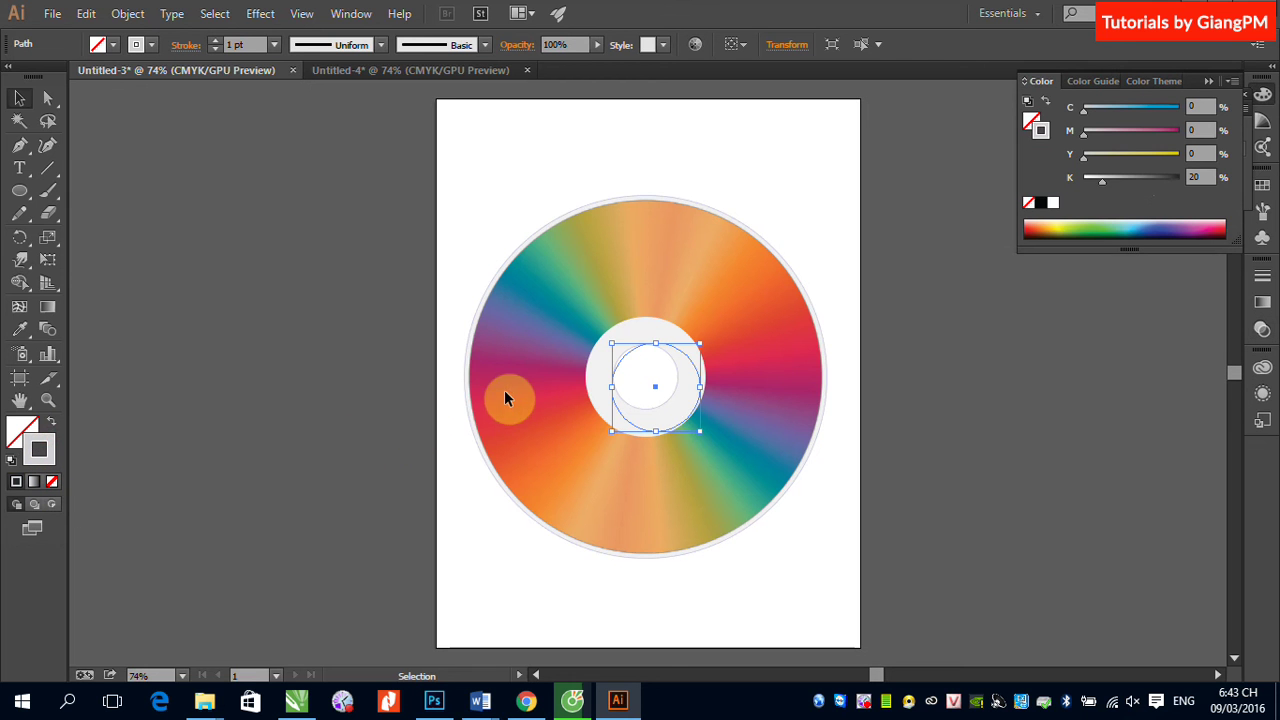
left_click(673, 268, "shift")
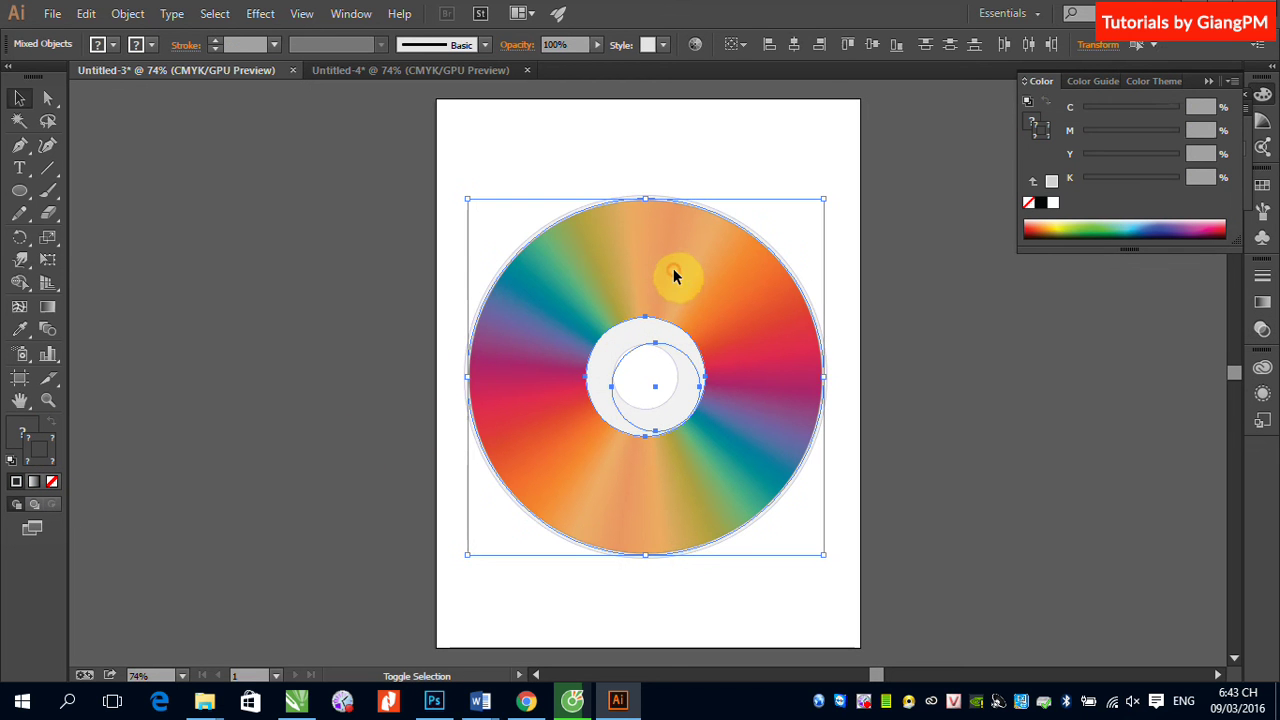
left_click(803, 48)
left_click(872, 45)
left_click(951, 266)
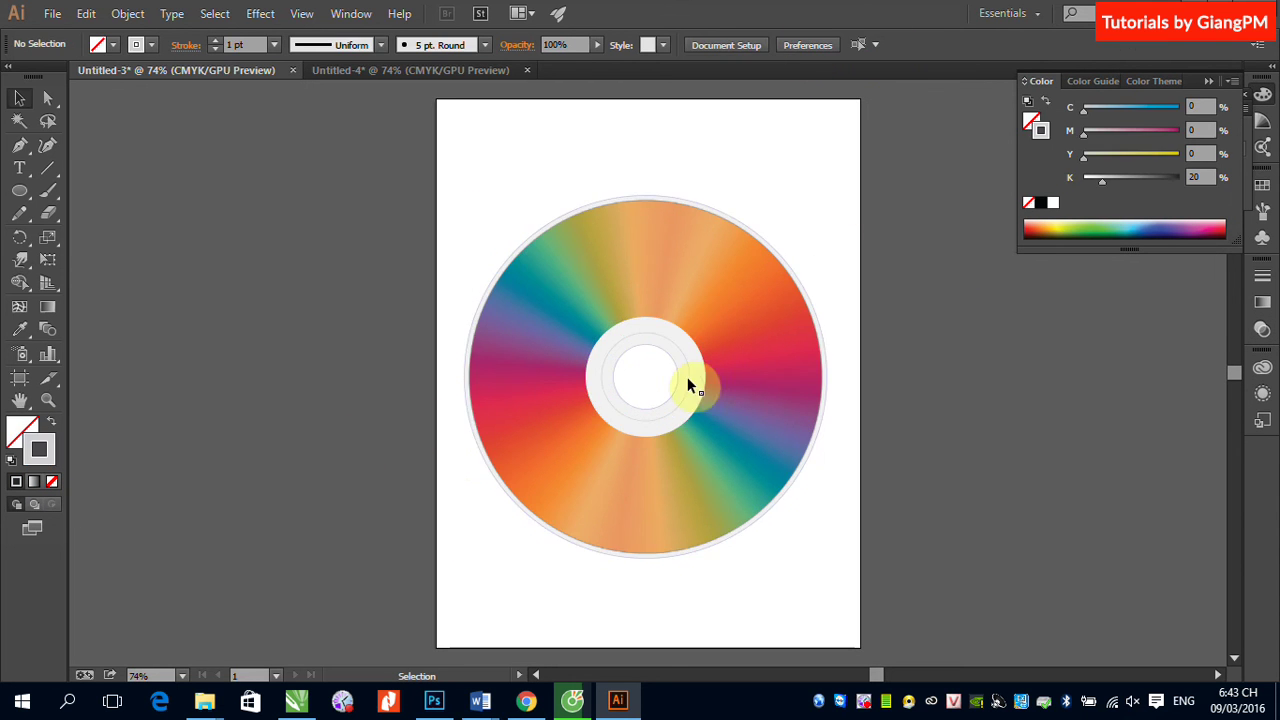
Scale the thin outline circle and a larger copy into concentric hub rings, then view at 100%
left_click_drag(556, 292, 808, 517)
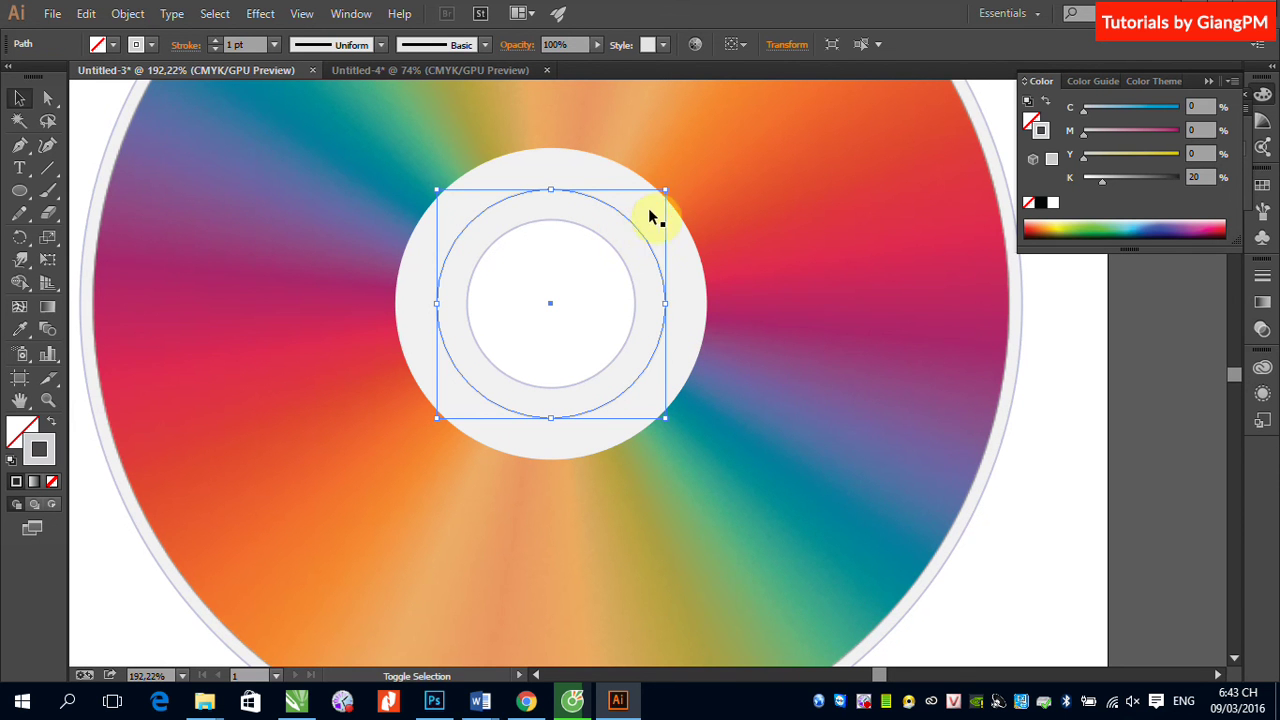
left_click_drag(665, 190, 643, 213)
key("a")
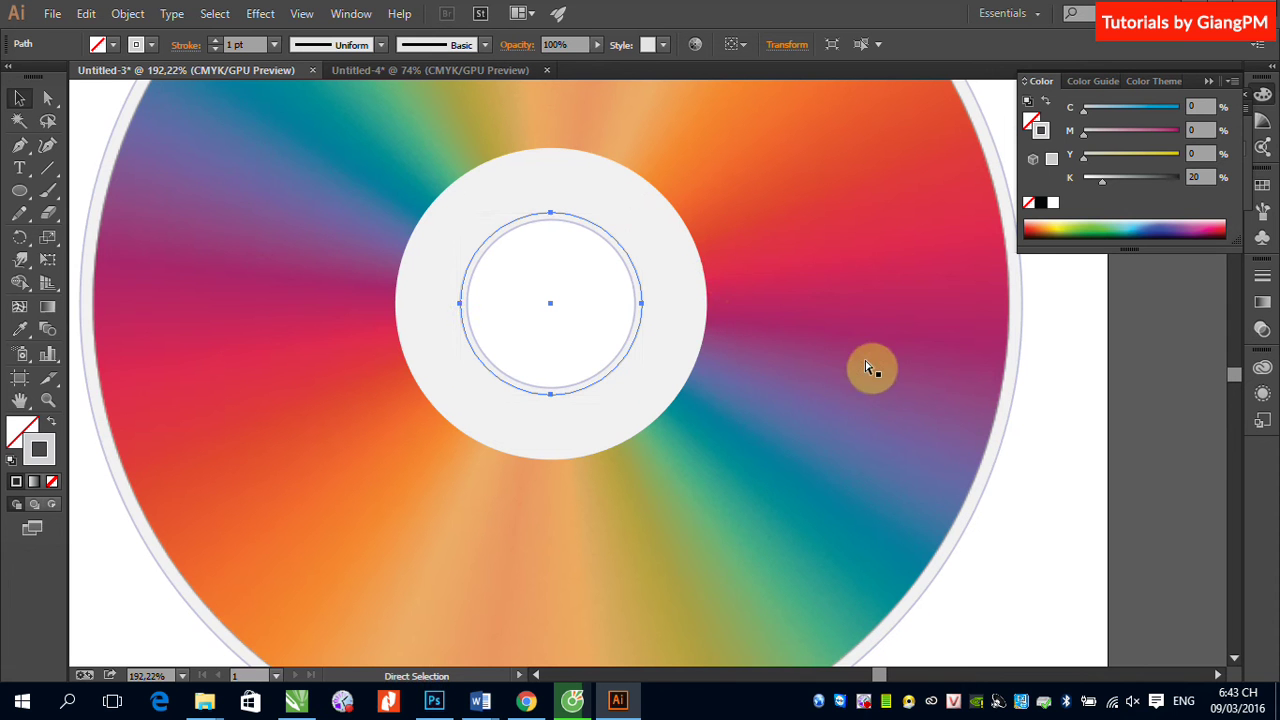
left_click(20, 97)
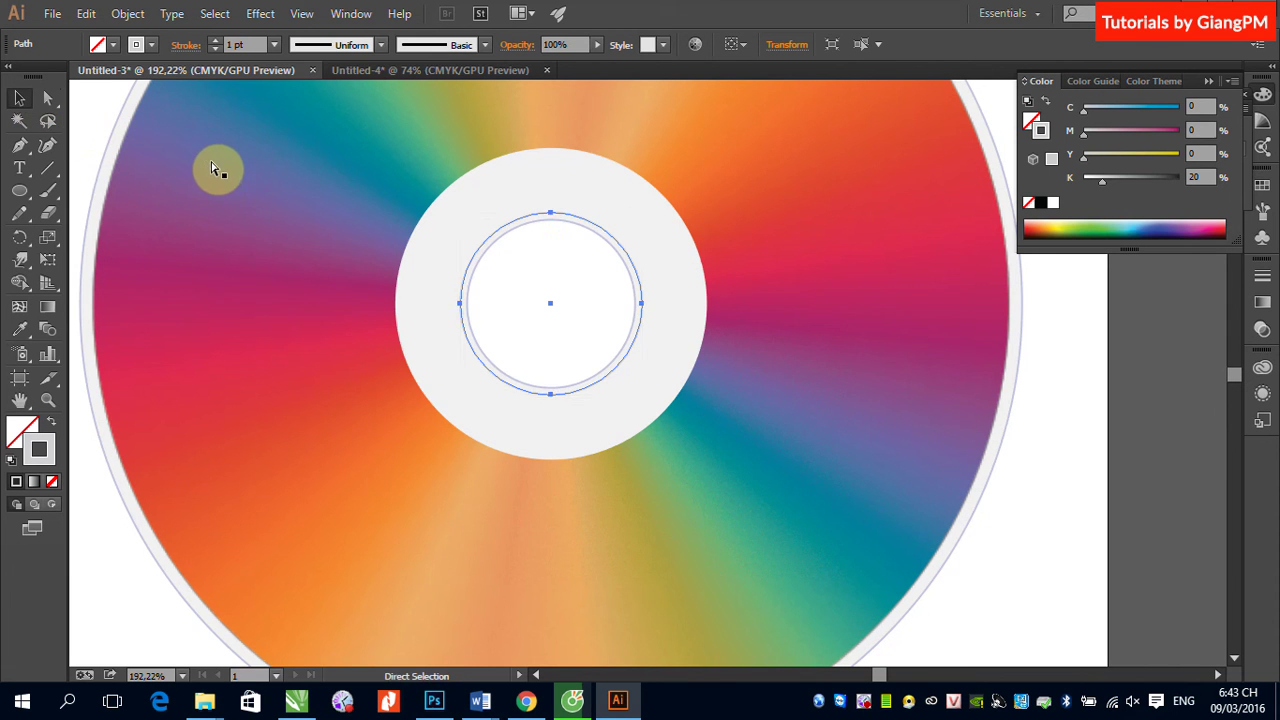
key("ctrl")
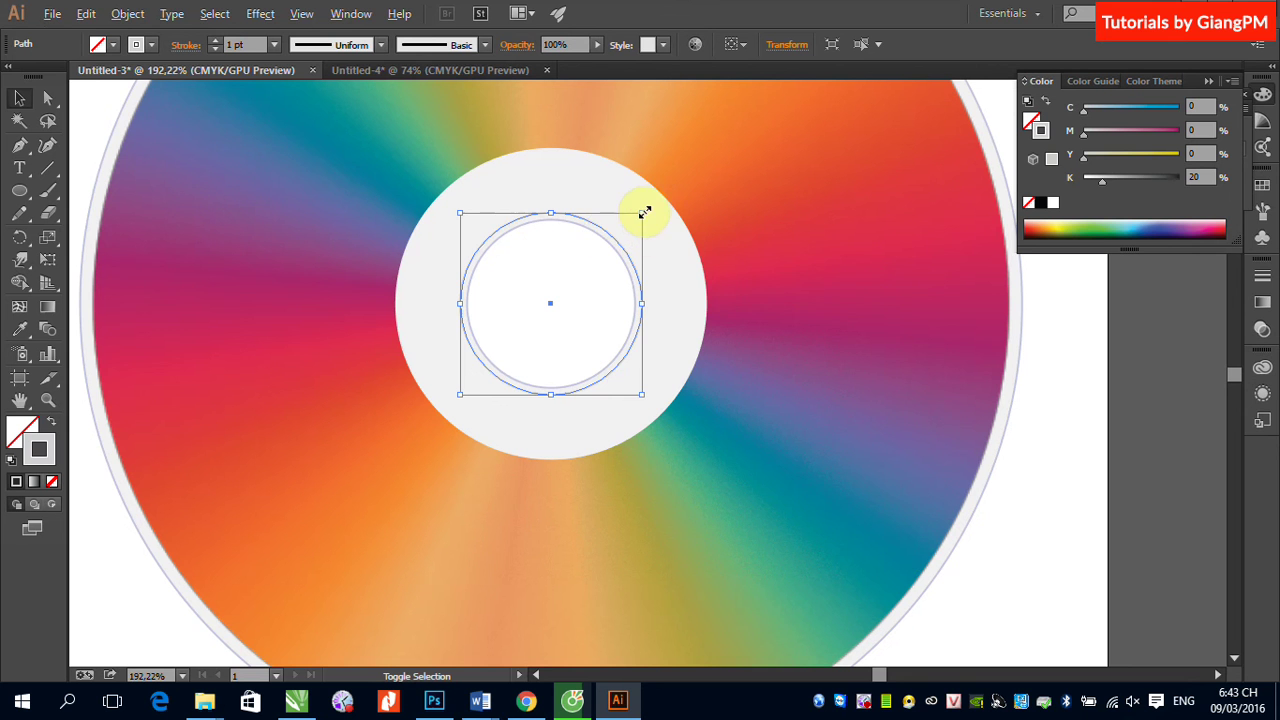
left_click_drag(643, 214, 661, 196)
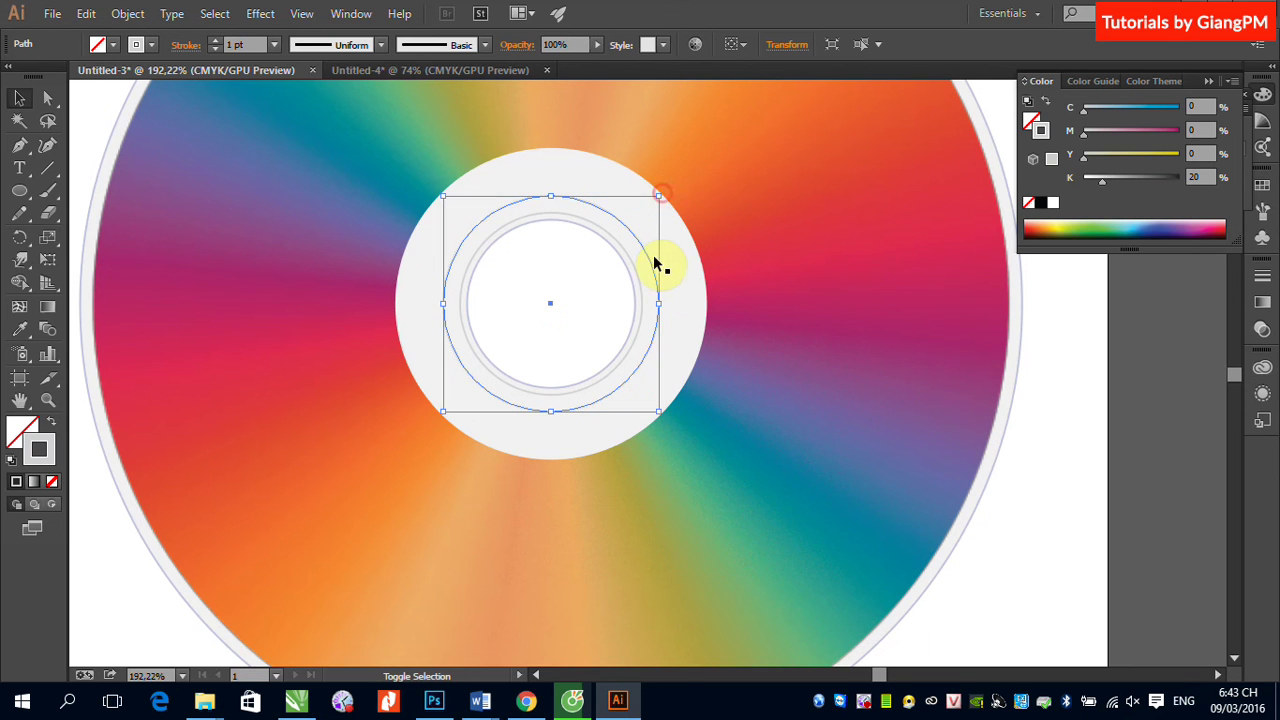
key("ctrl")
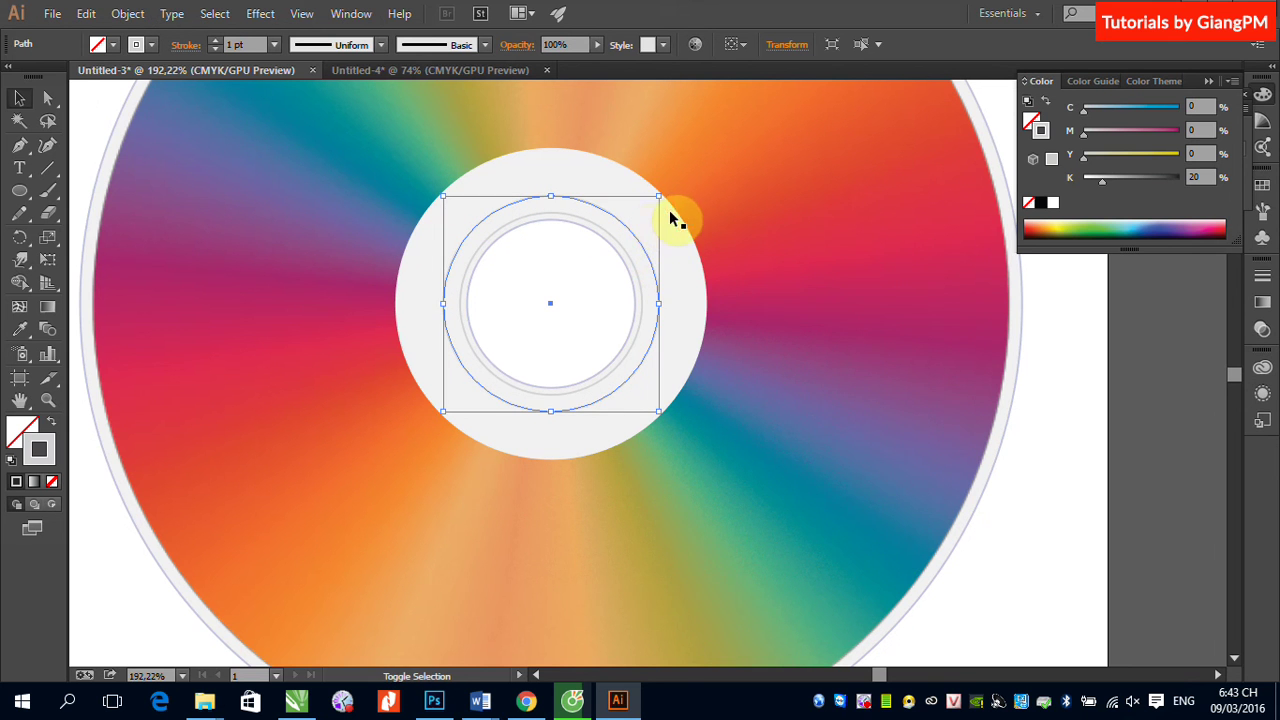
left_click_drag(658, 196, 706, 153)
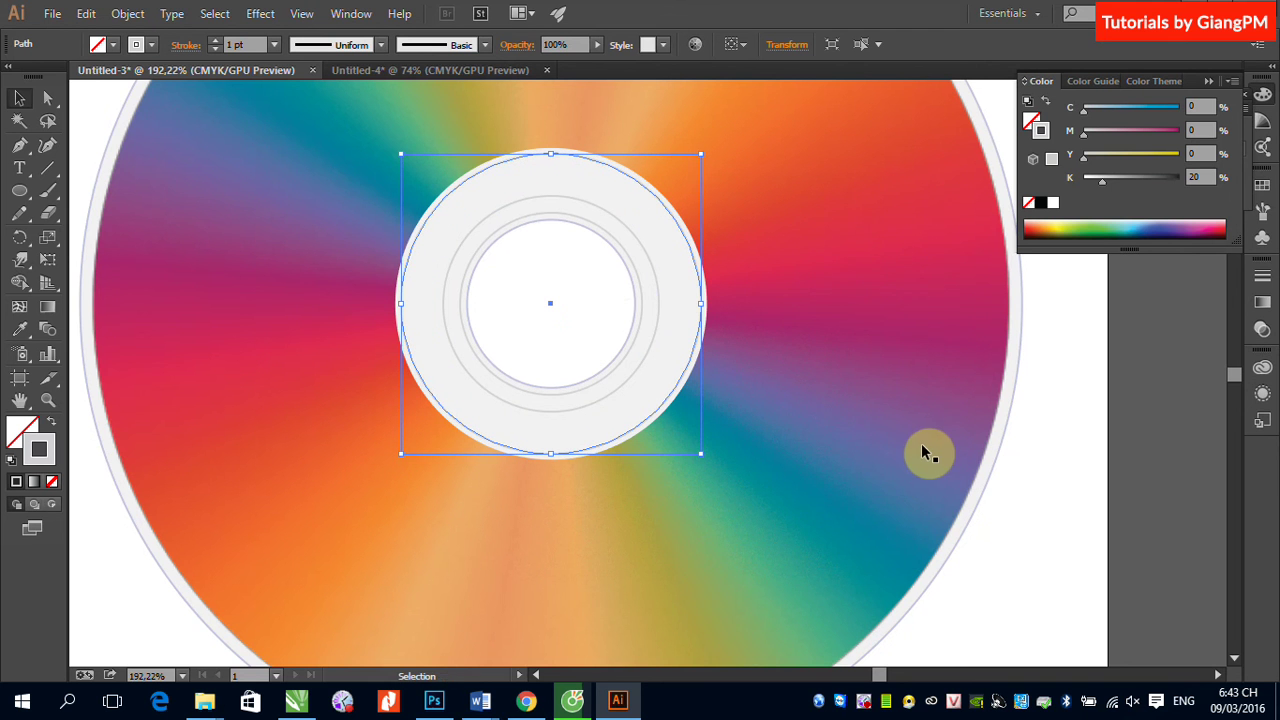
key("ctrl")
key("ctrl+1")
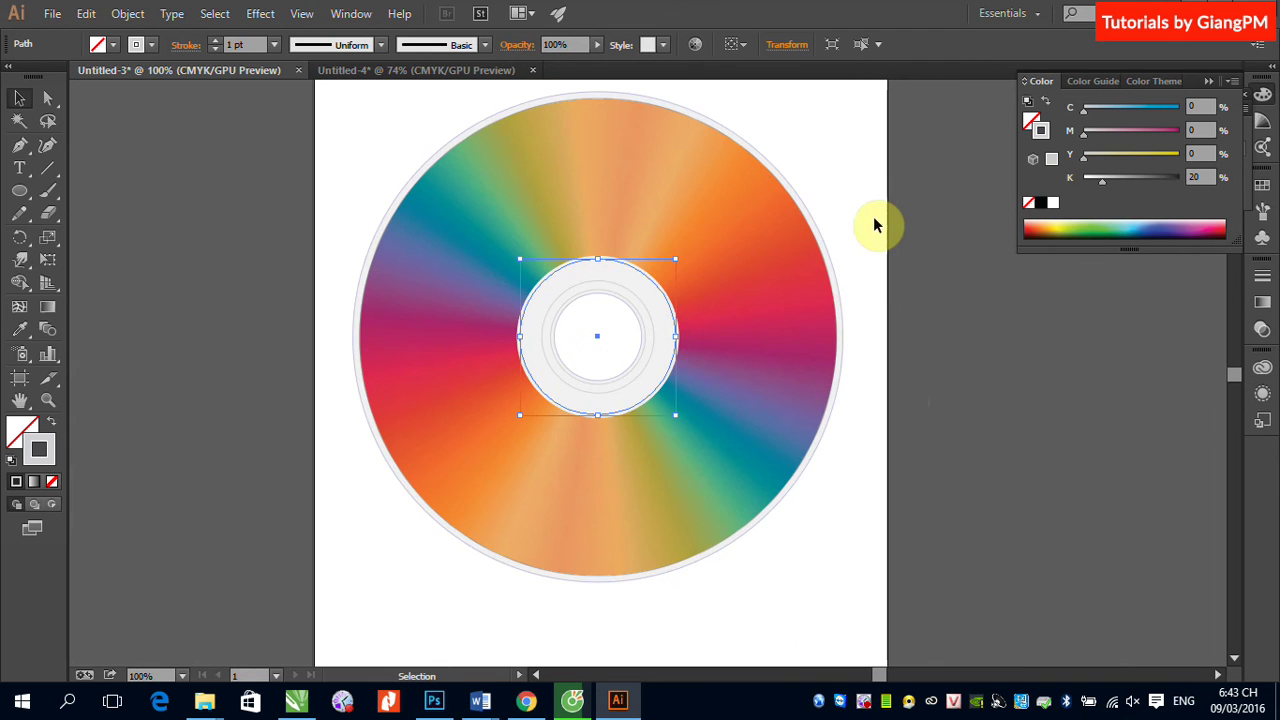
Deselect, then select the disc's translucent compound-path overlay
left_click(872, 228)
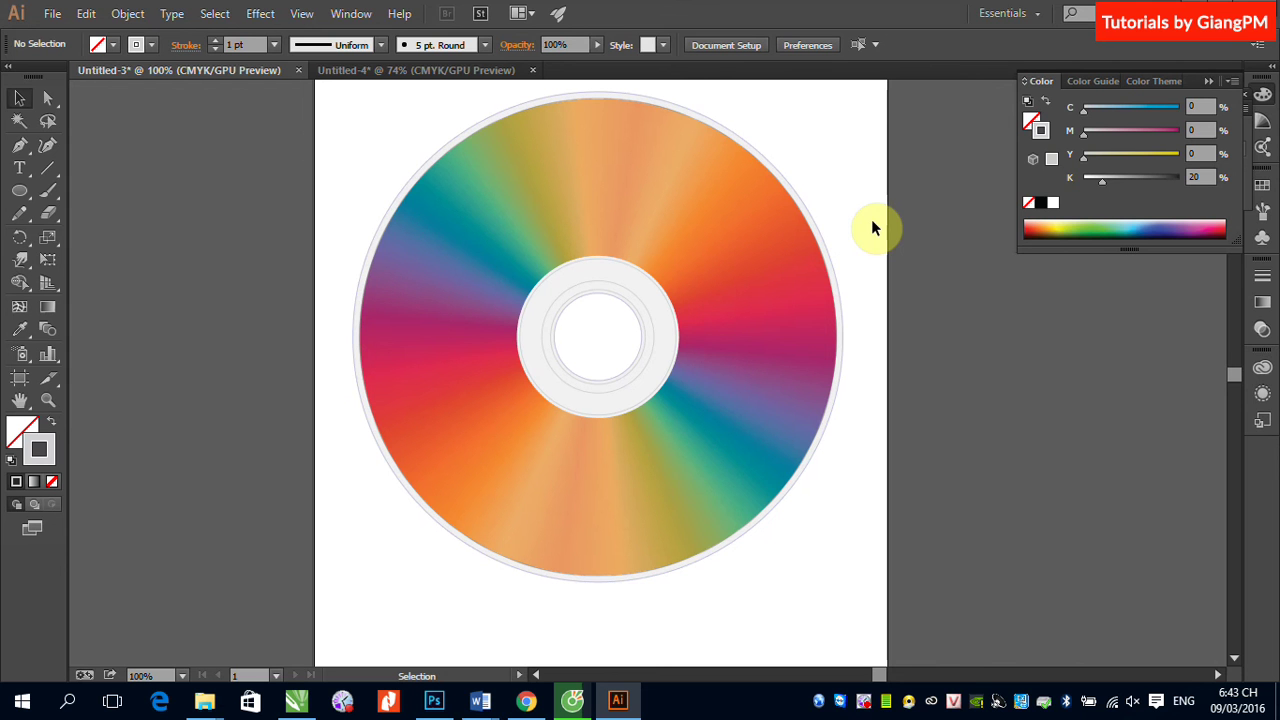
left_click(769, 163)
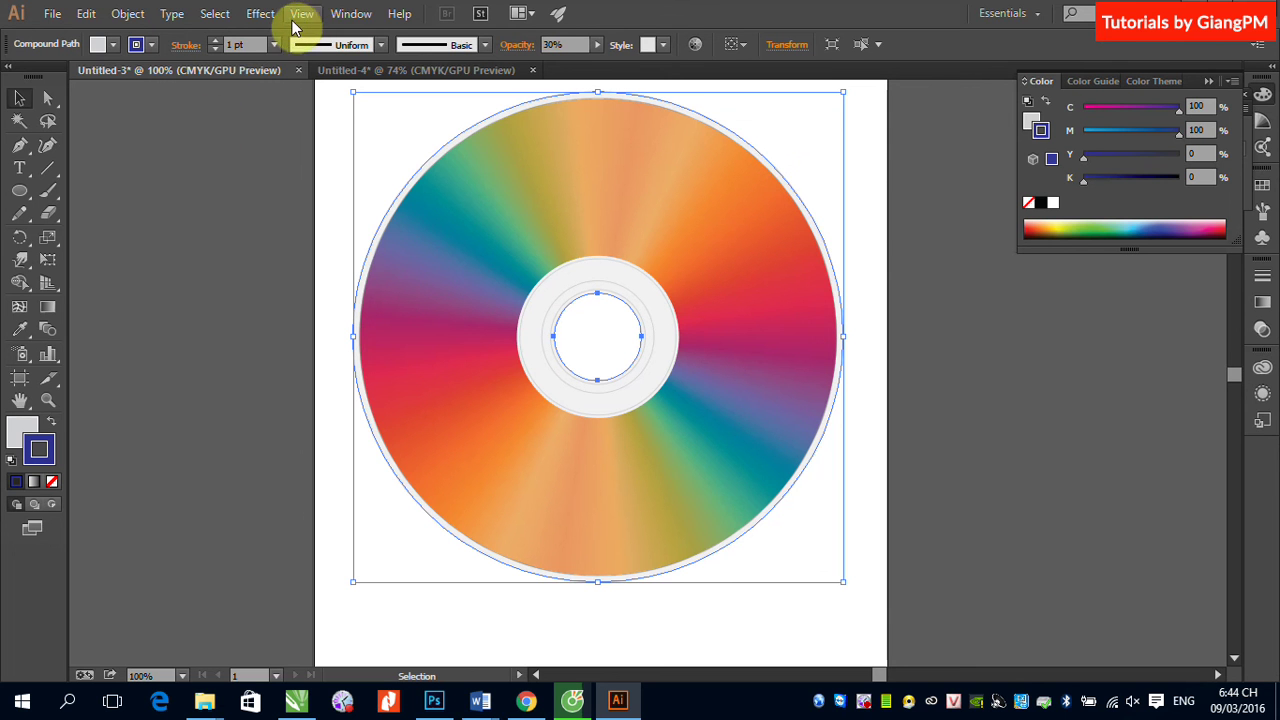
Apply a Multiply drop shadow at 75% opacity to the rainbow disc, then deselect to check it
left_click(262, 14)
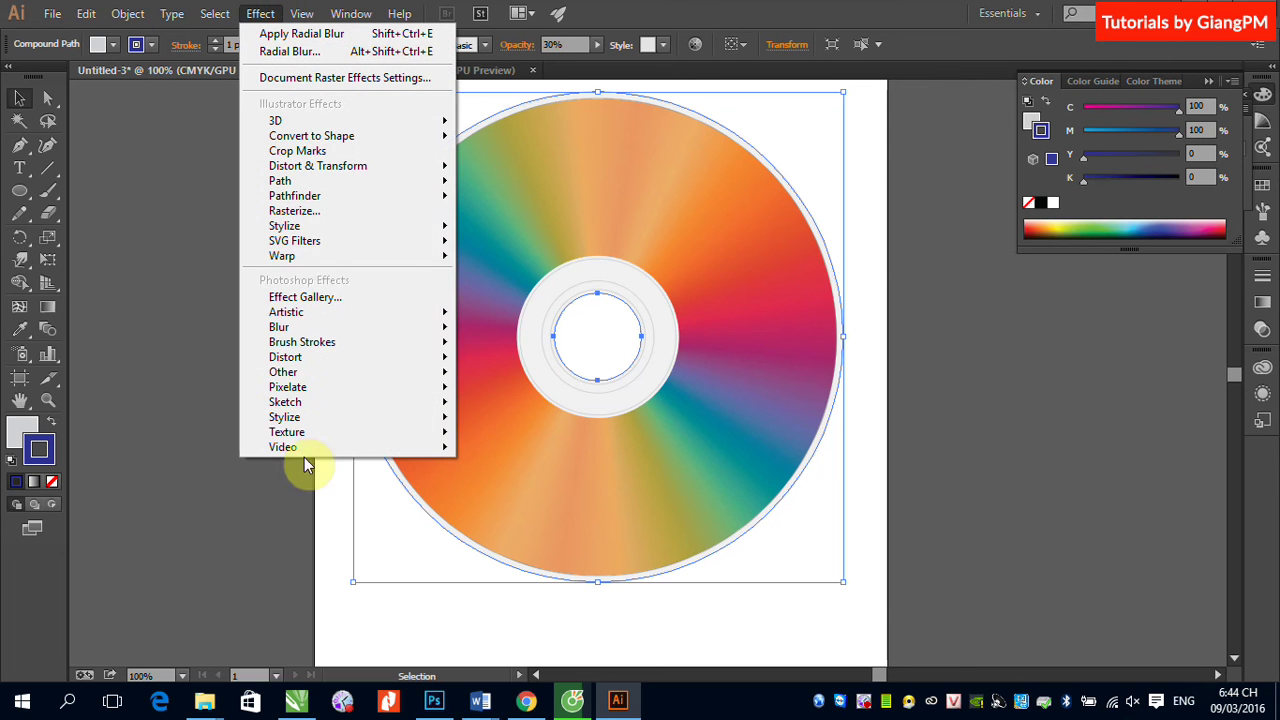
left_click(318, 227)
left_click(520, 229)
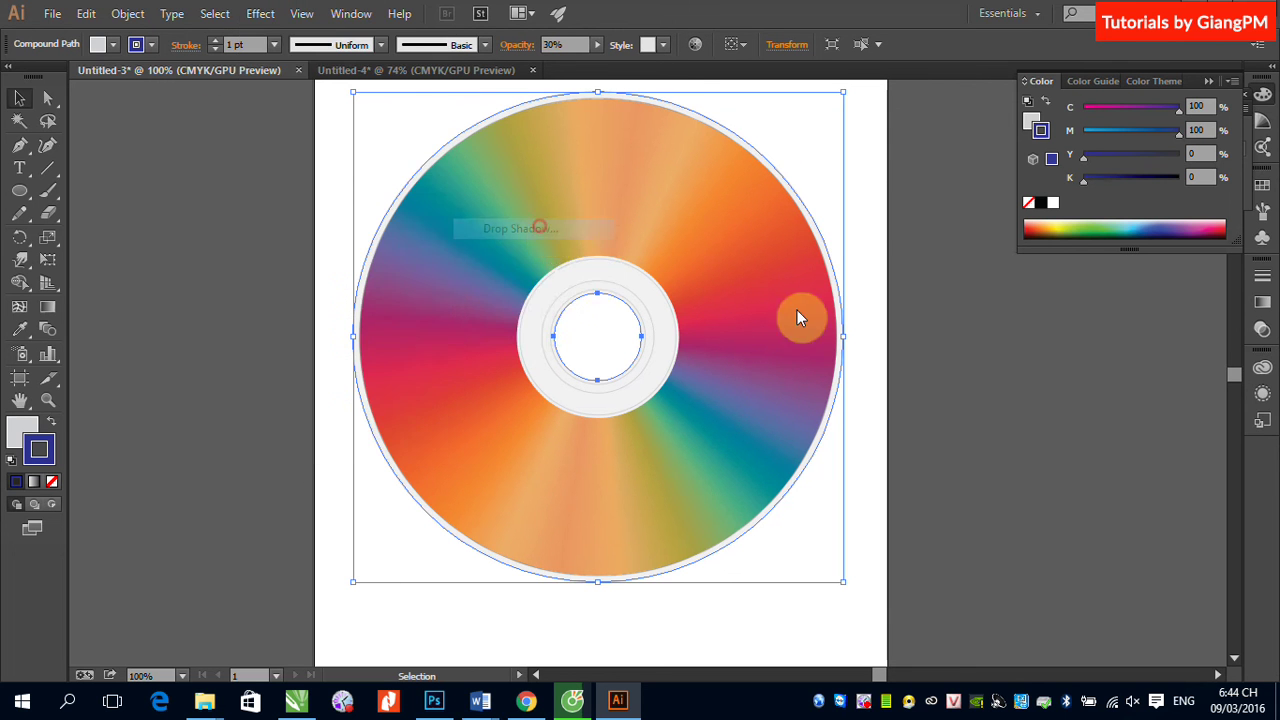
left_click_drag(620, 208, 406, 198)
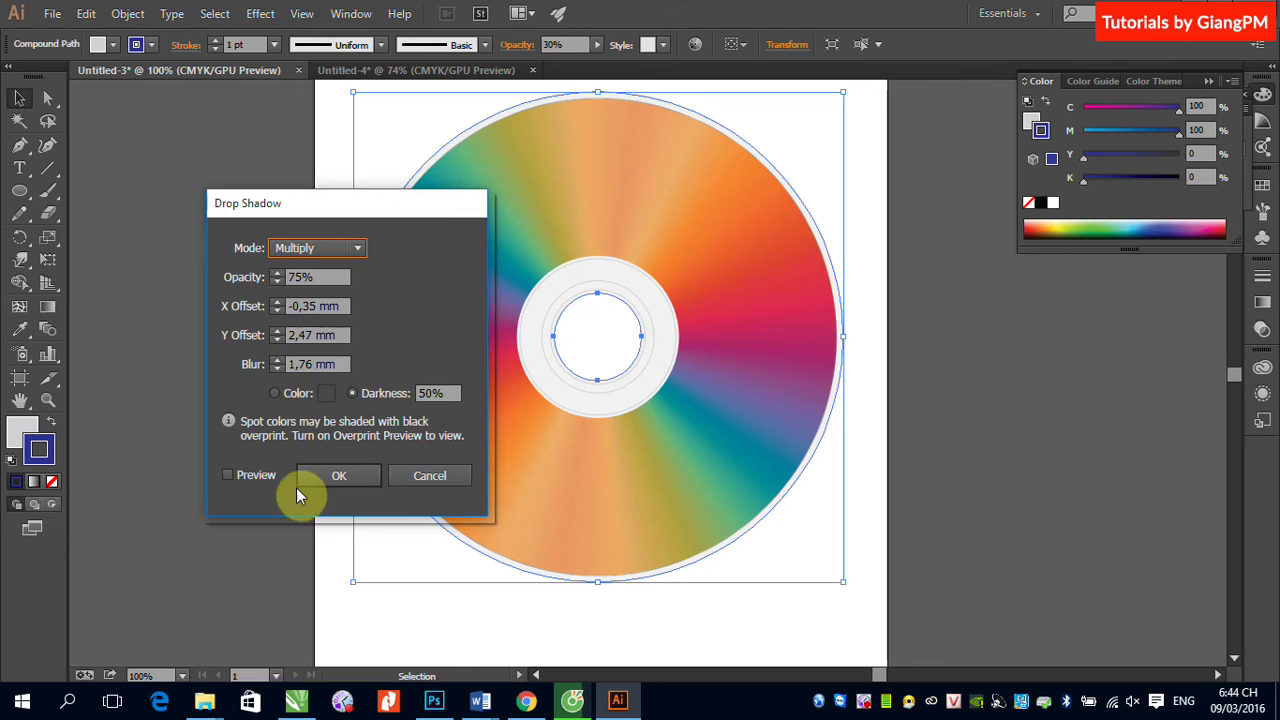
left_click(325, 476)
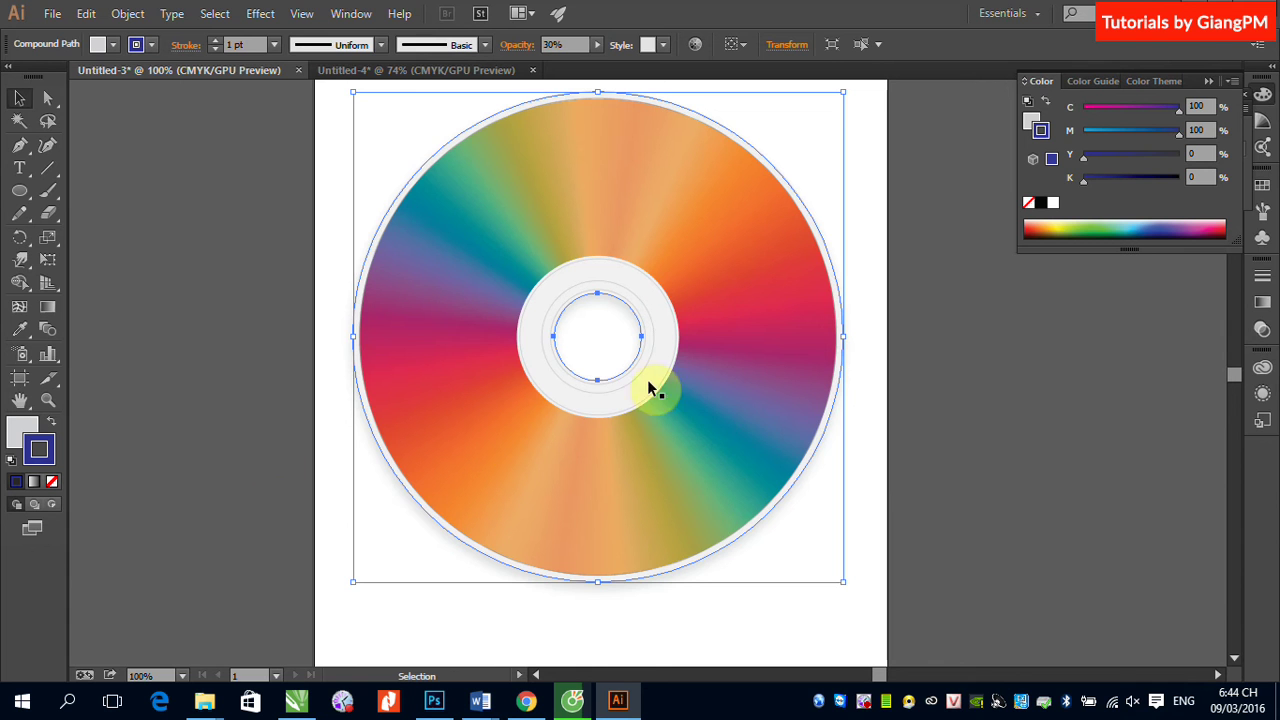
left_click(945, 465)
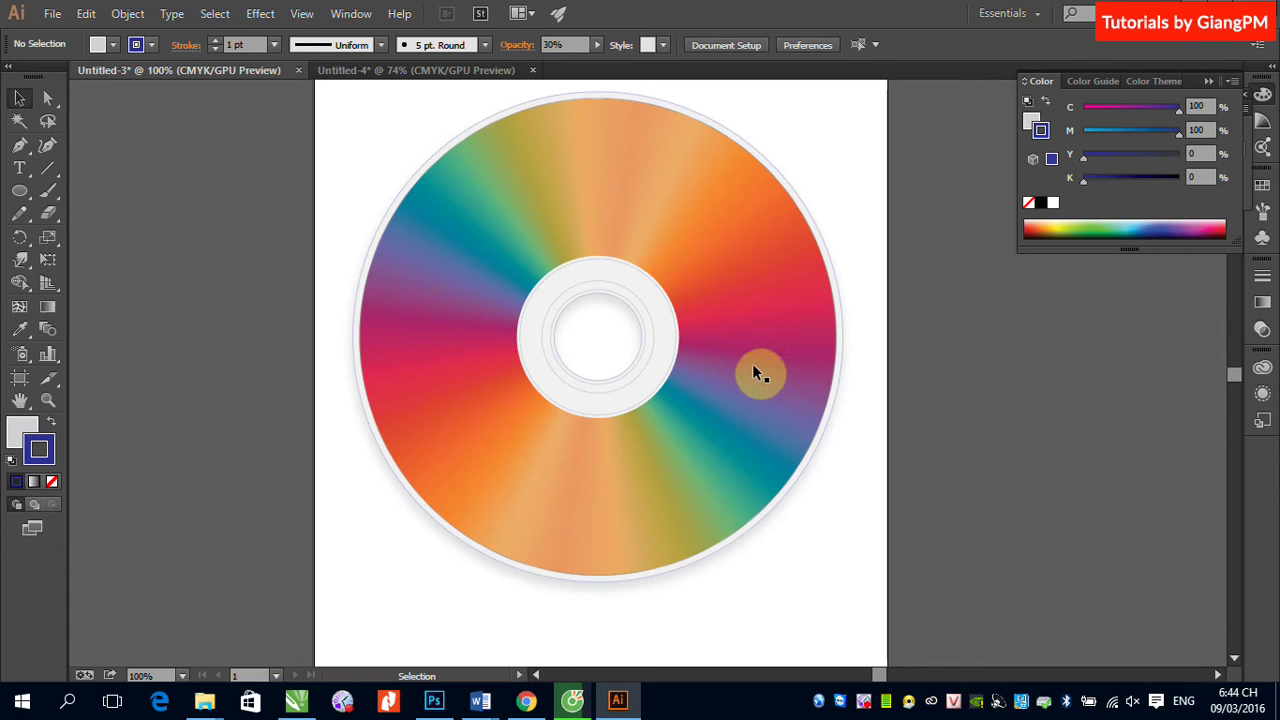
Draw a rectangle covering most of the page and fill it with cyan
left_click(19, 192)
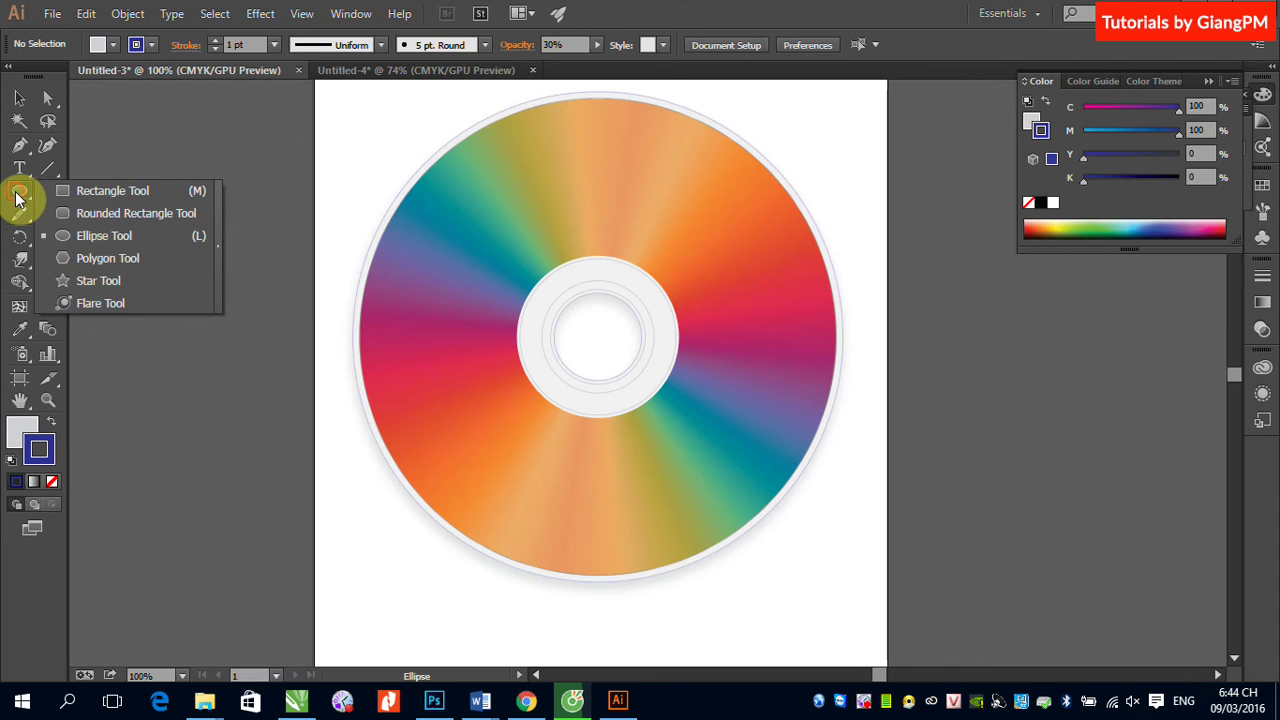
left_click(58, 191)
key("ctrl+minus")
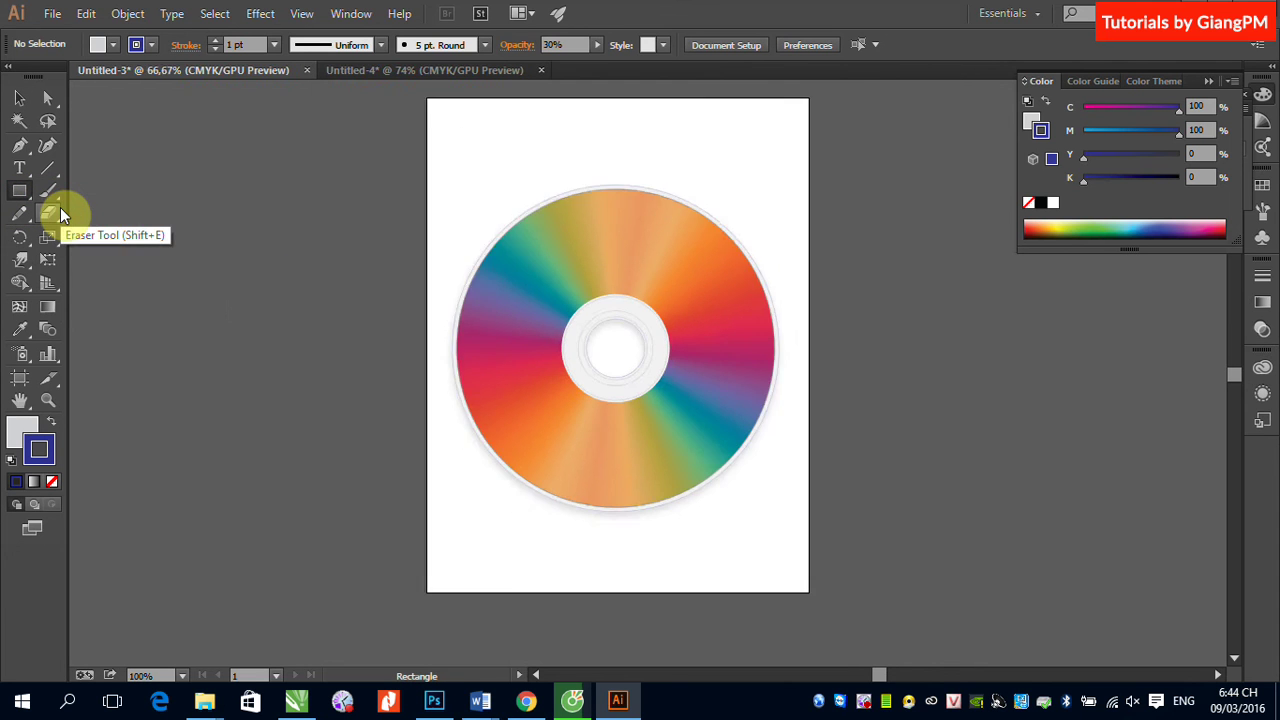
key("ctrl+minus")
mouse_move(492, 221)
left_mouse_down()
mouse_move(641, 432)
mouse_move(757, 500)
left_mouse_up()
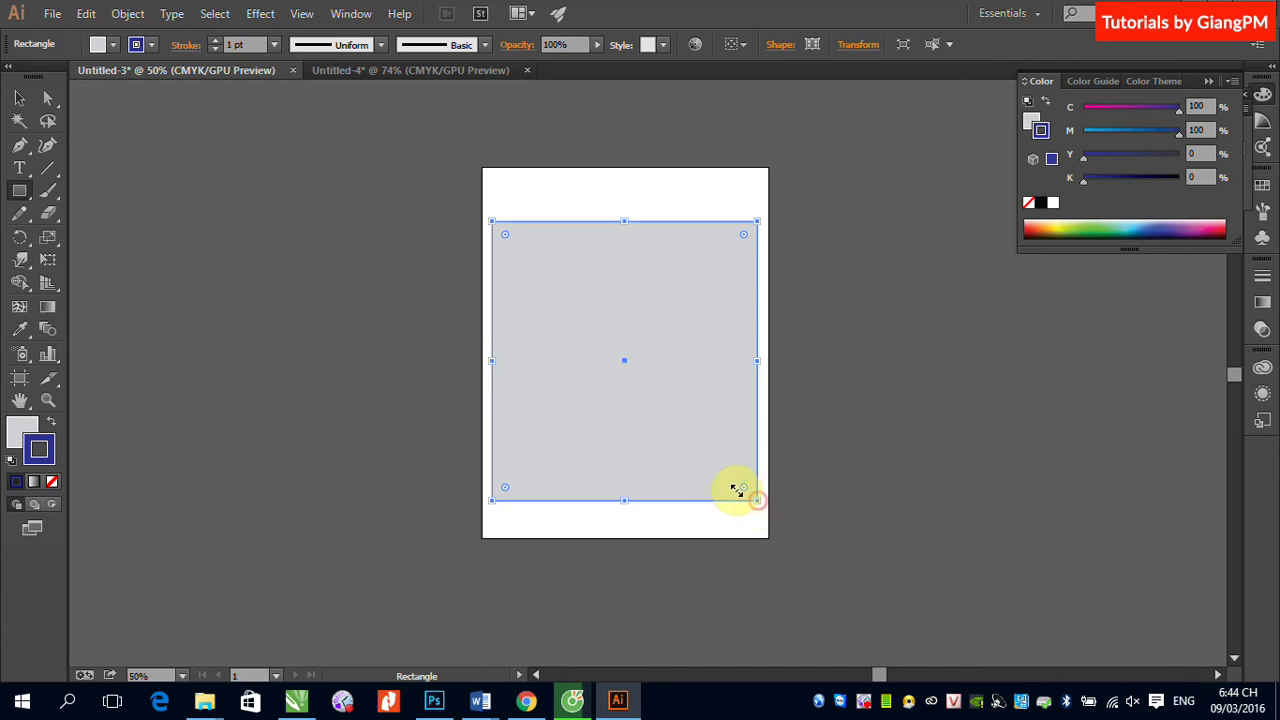
left_click(1262, 186)
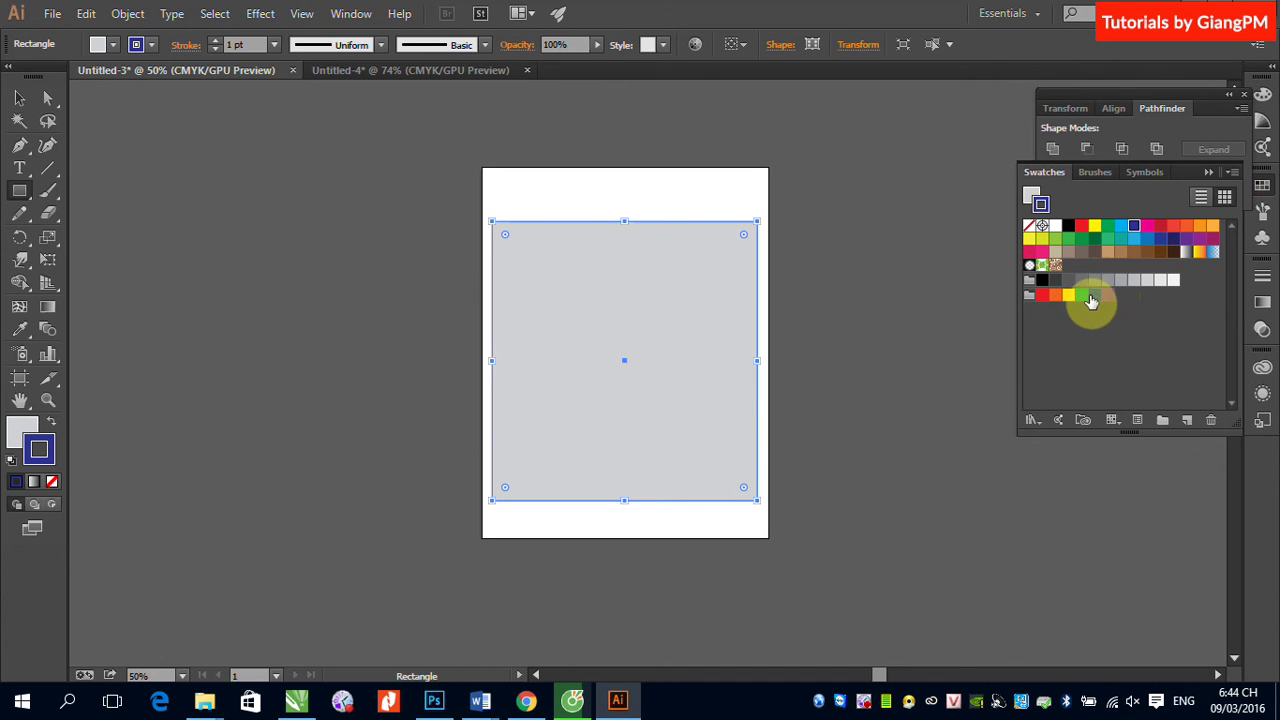
left_click(1120, 225)
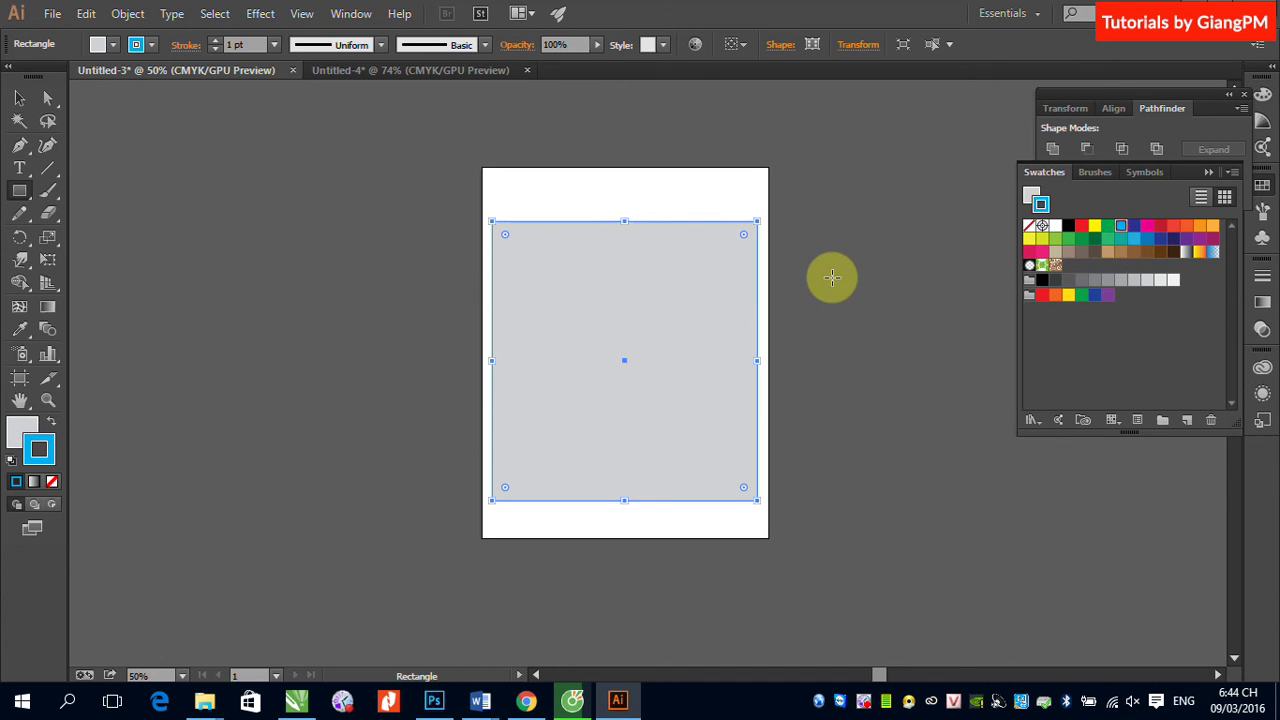
left_click(51, 422)
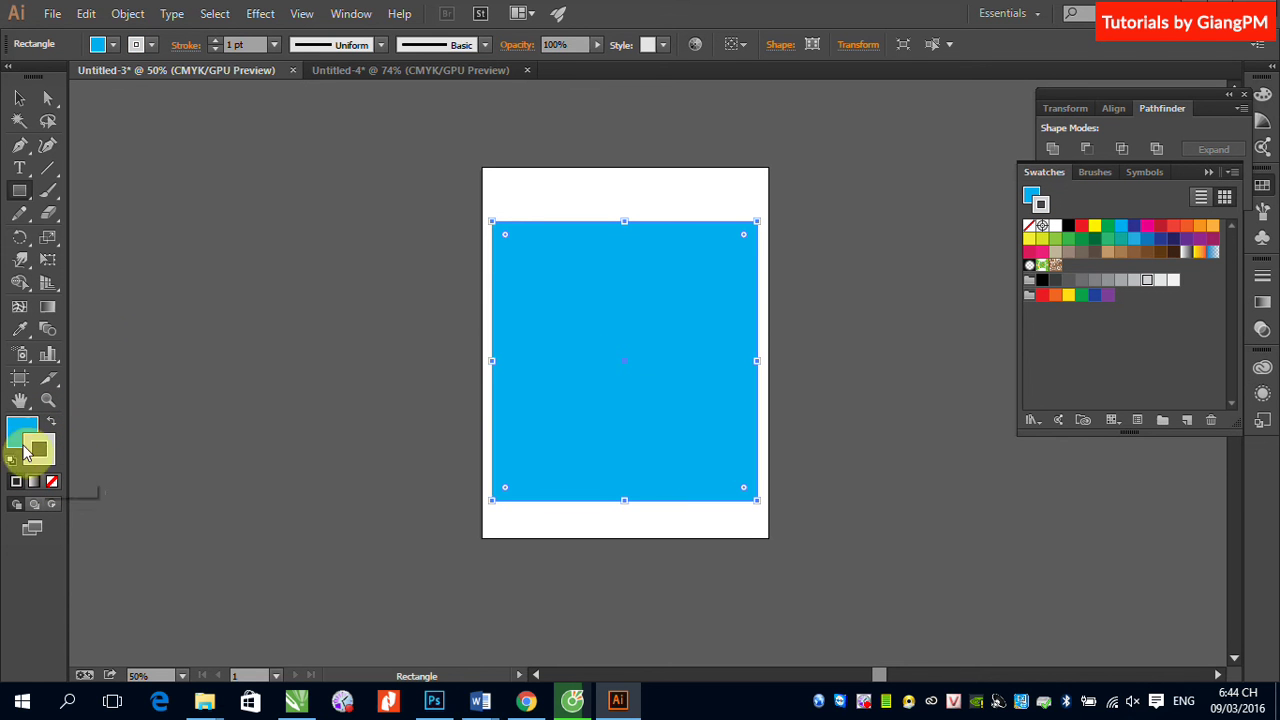
Send the cyan rectangle behind the CD artwork, then zoom back in on the CD
left_click(19, 97)
left_click(572, 366)
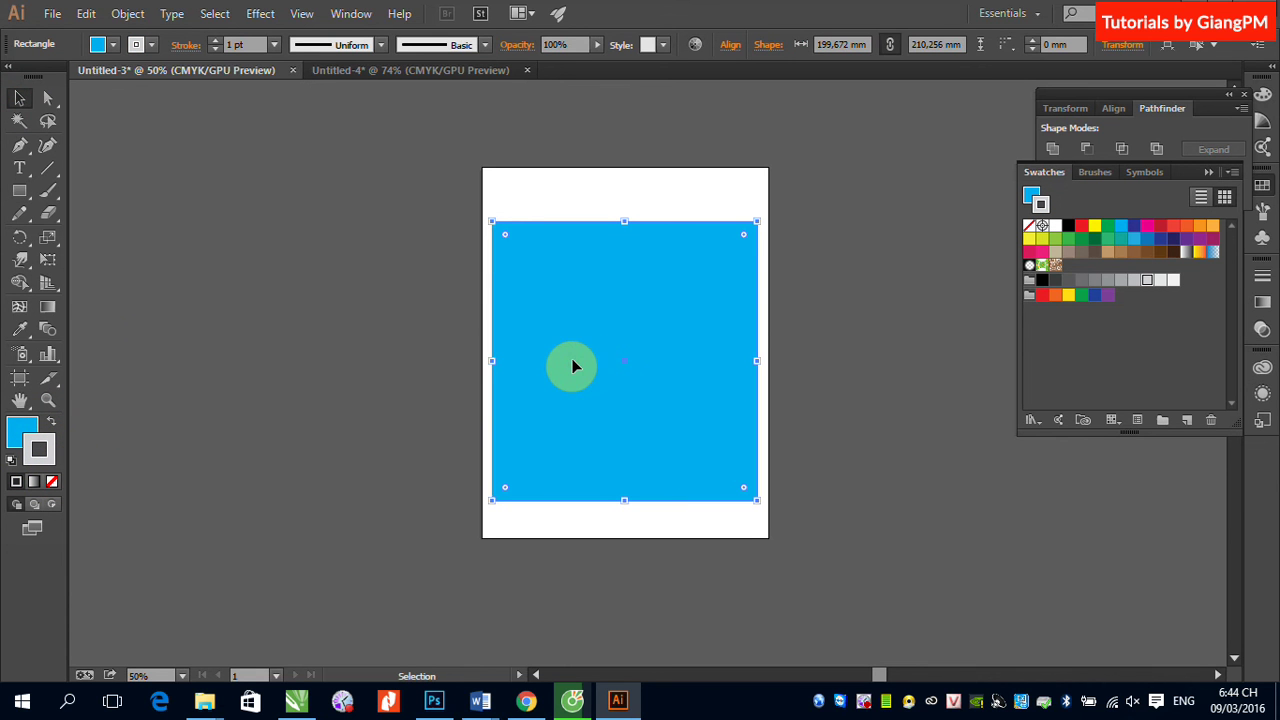
key("ctrl+shift+bracketleft")
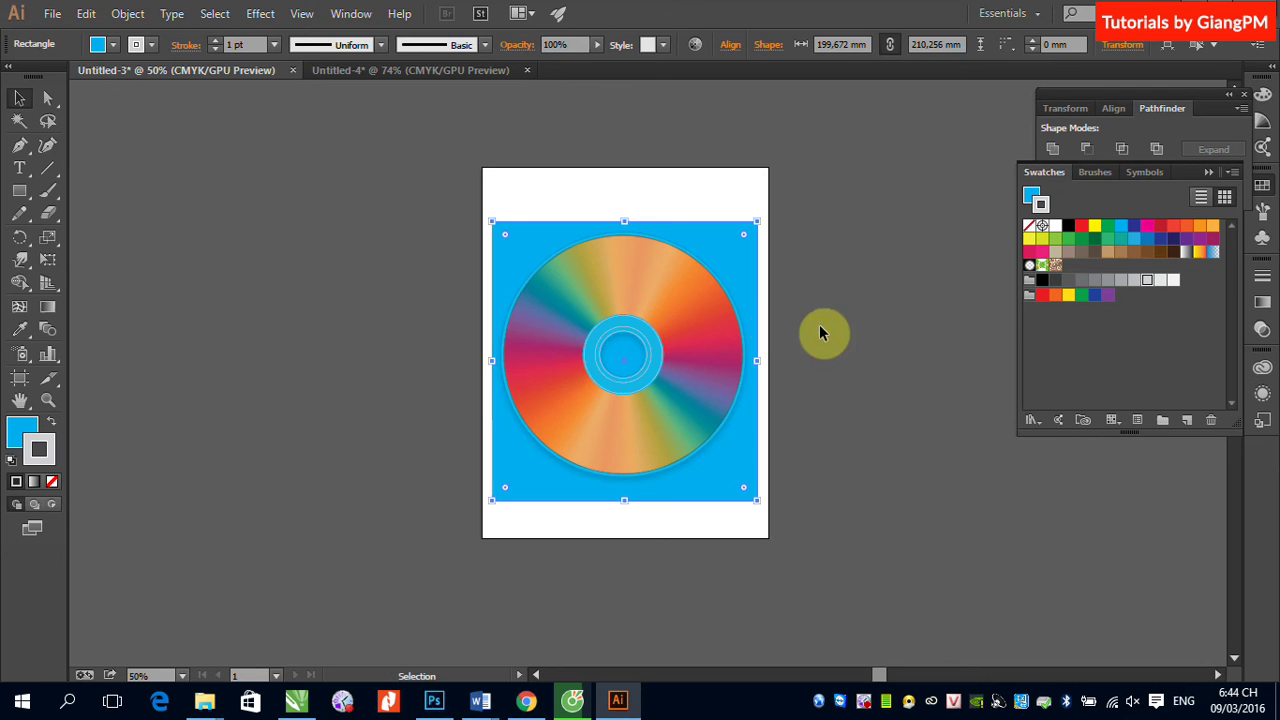
left_click(861, 355)
left_click_drag(487, 209, 893, 545)
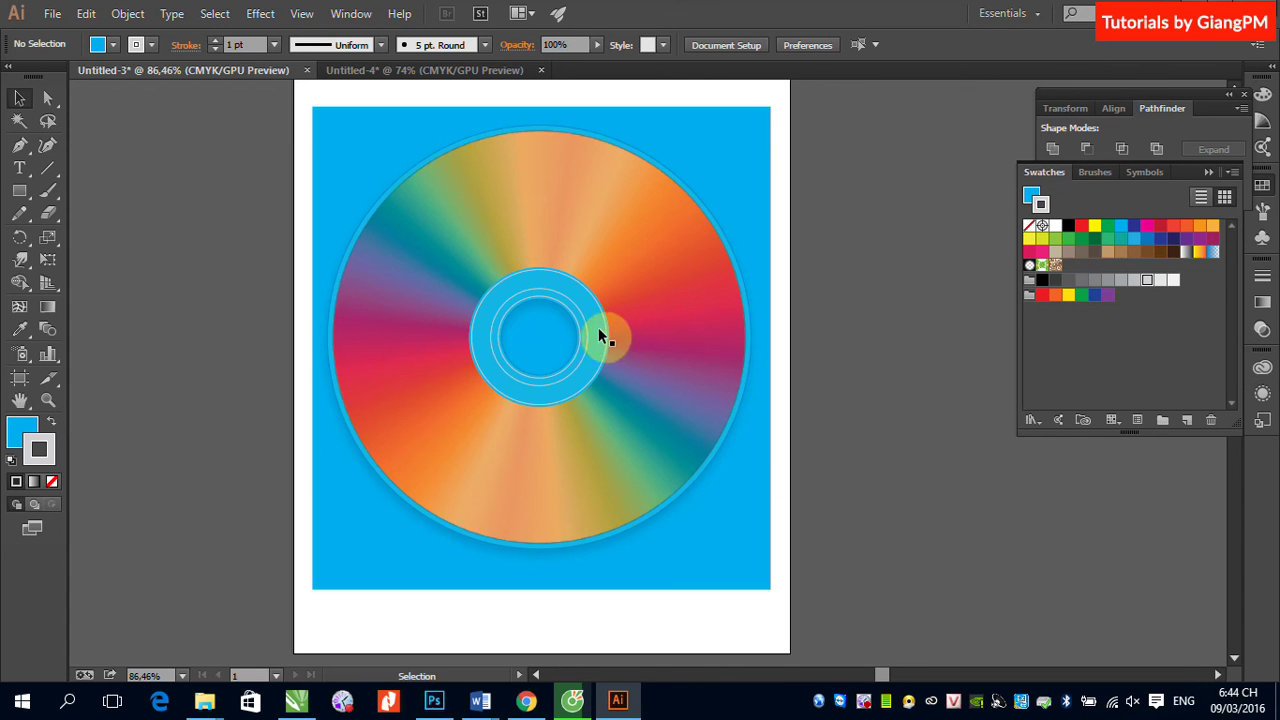
Set the translucent hub overlay's opacity to 50% in the Transparency panel
left_click(720, 230)
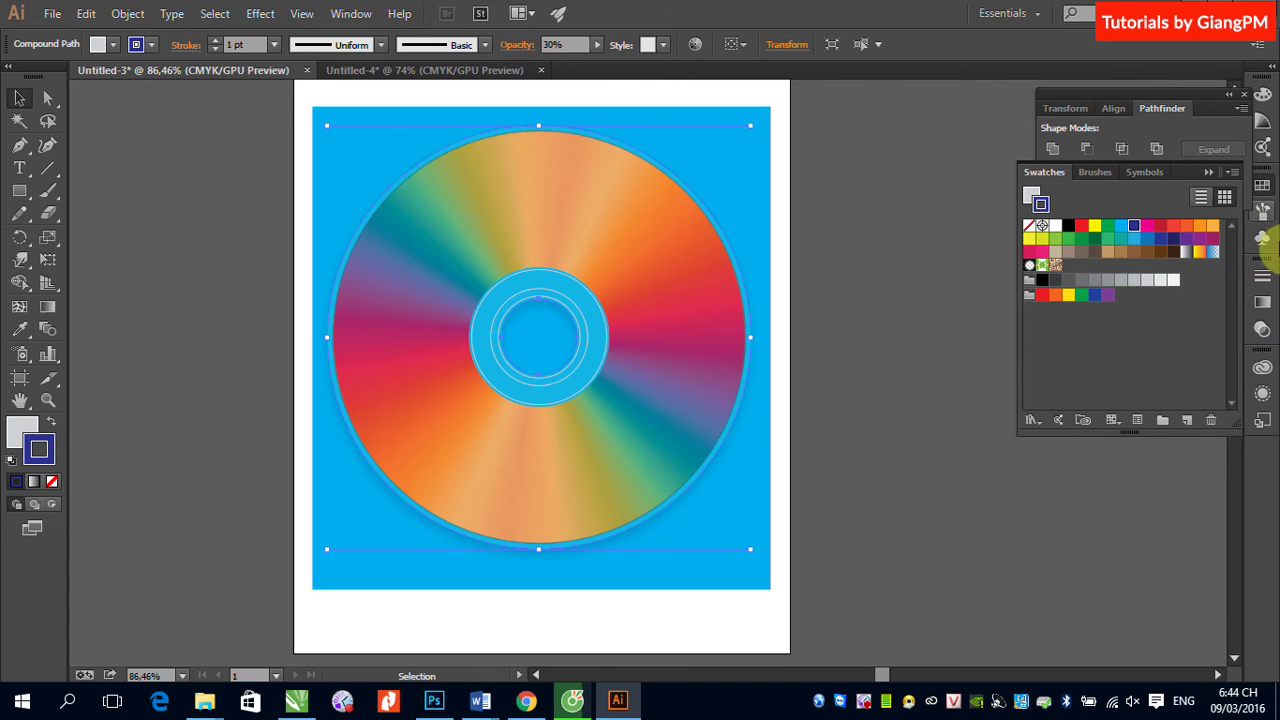
left_click(1262, 330)
left_click(1195, 287)
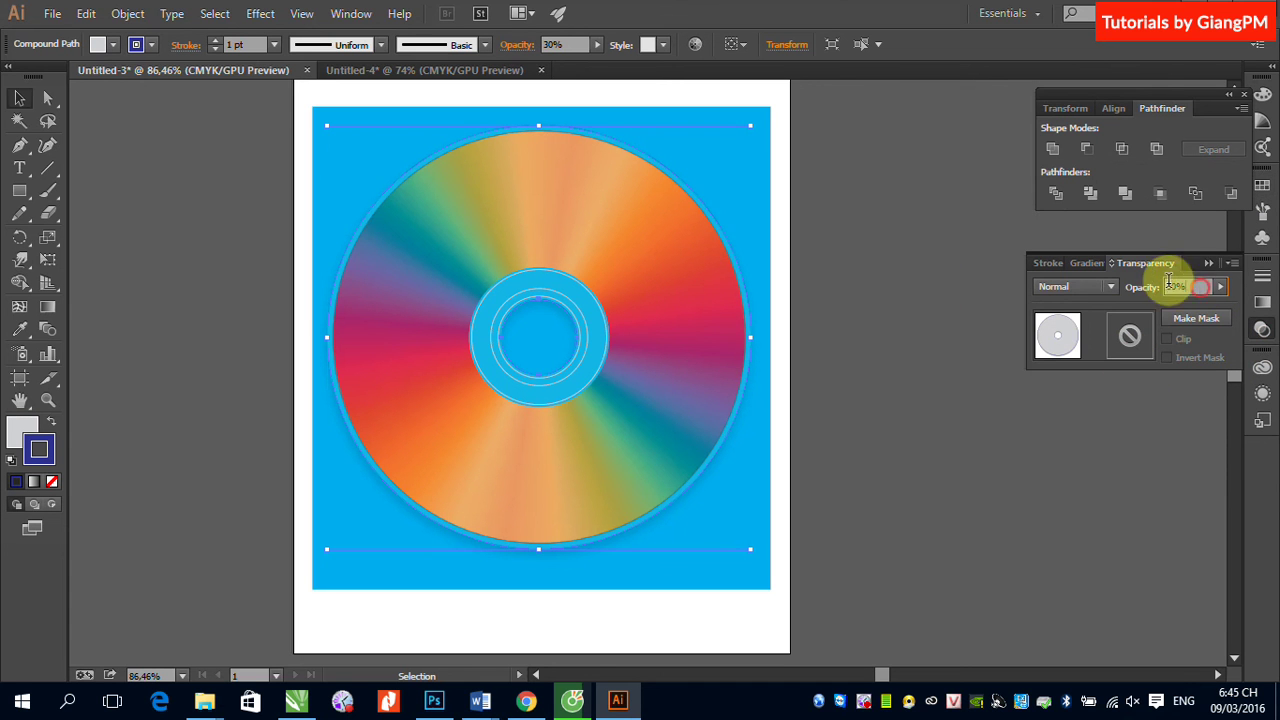
type("50")
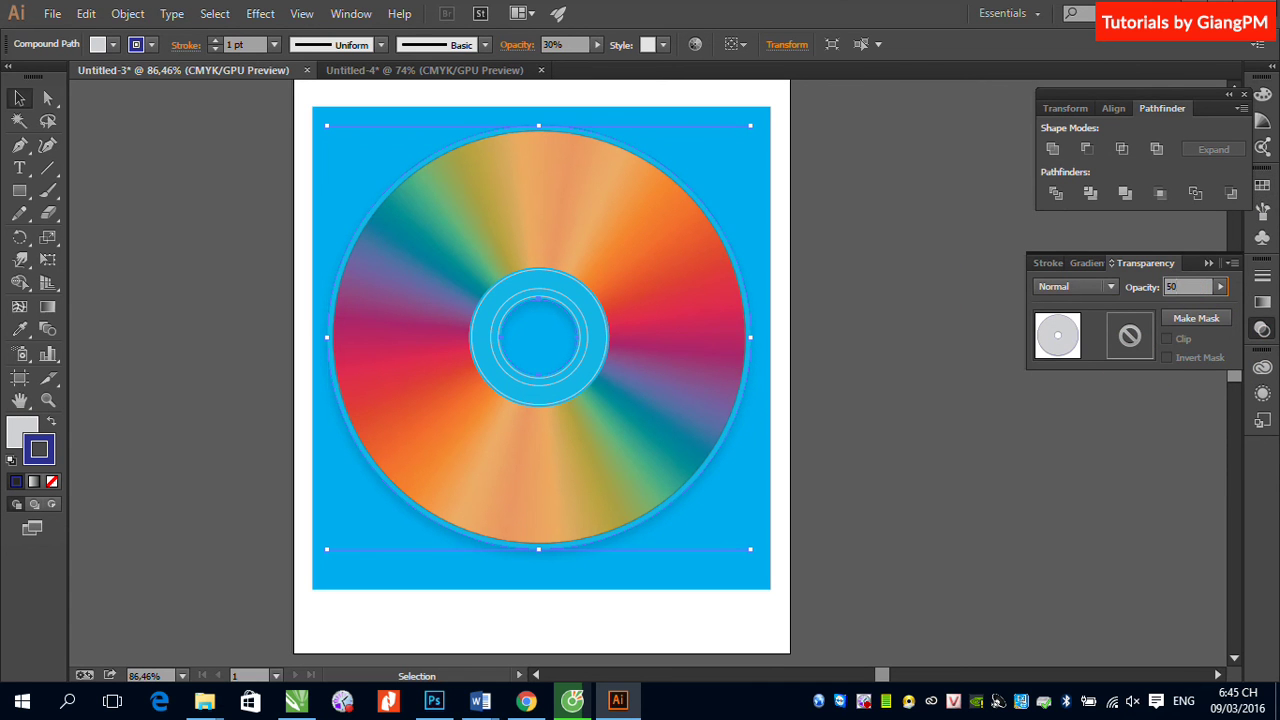
key("Return")
left_click(286, 123)
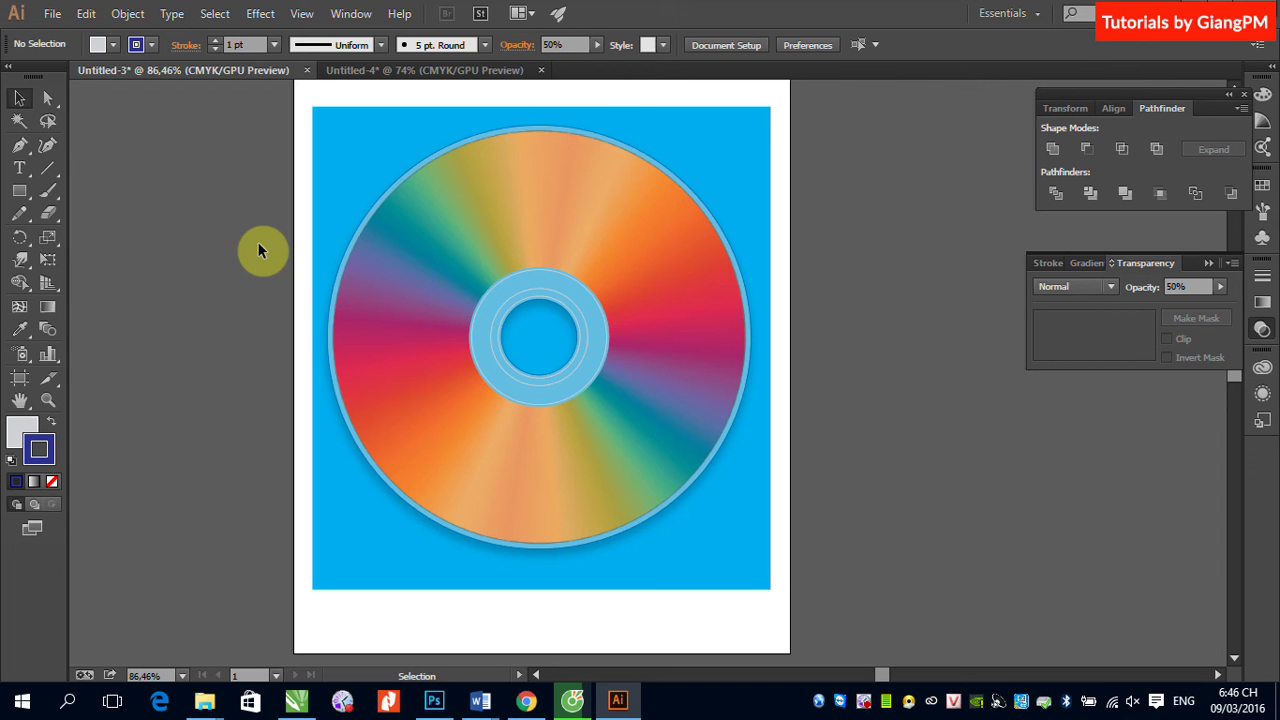
Group the disc and hub pieces without the cyan background, and move the group lower onto its centre
left_click_drag(277, 128, 635, 375)
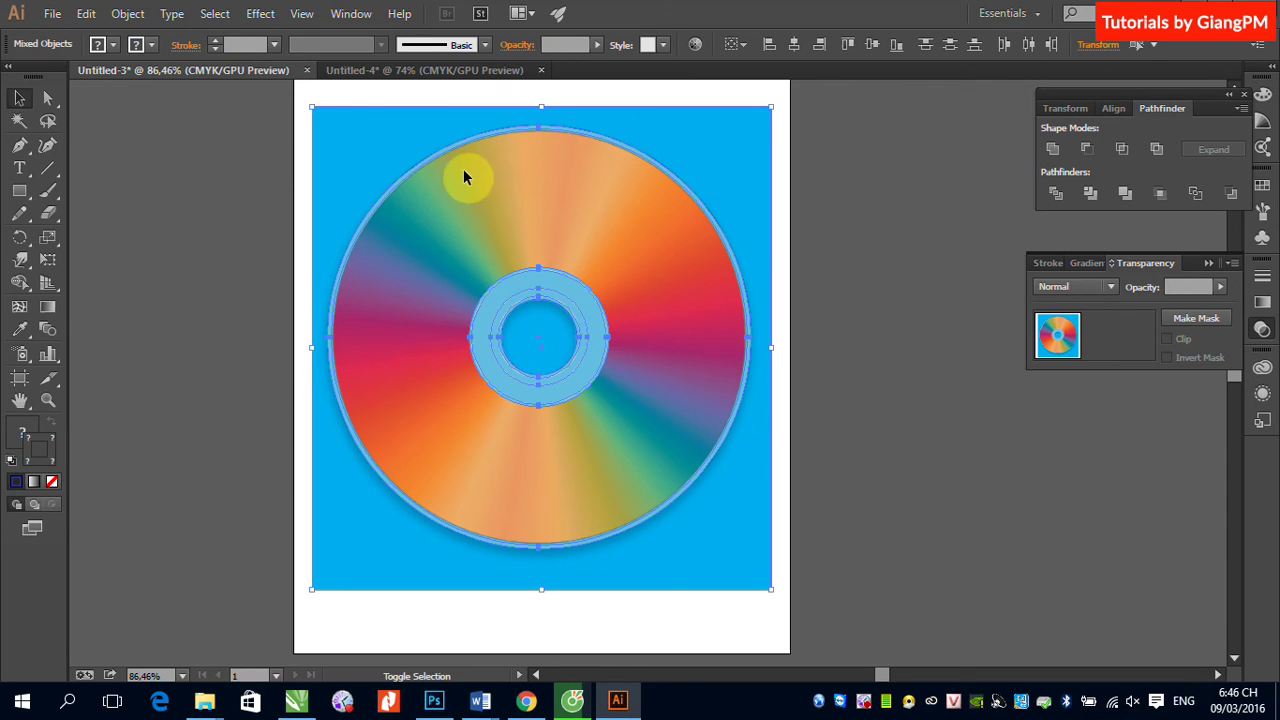
left_click(378, 138, "shift")
key("ctrl+g")
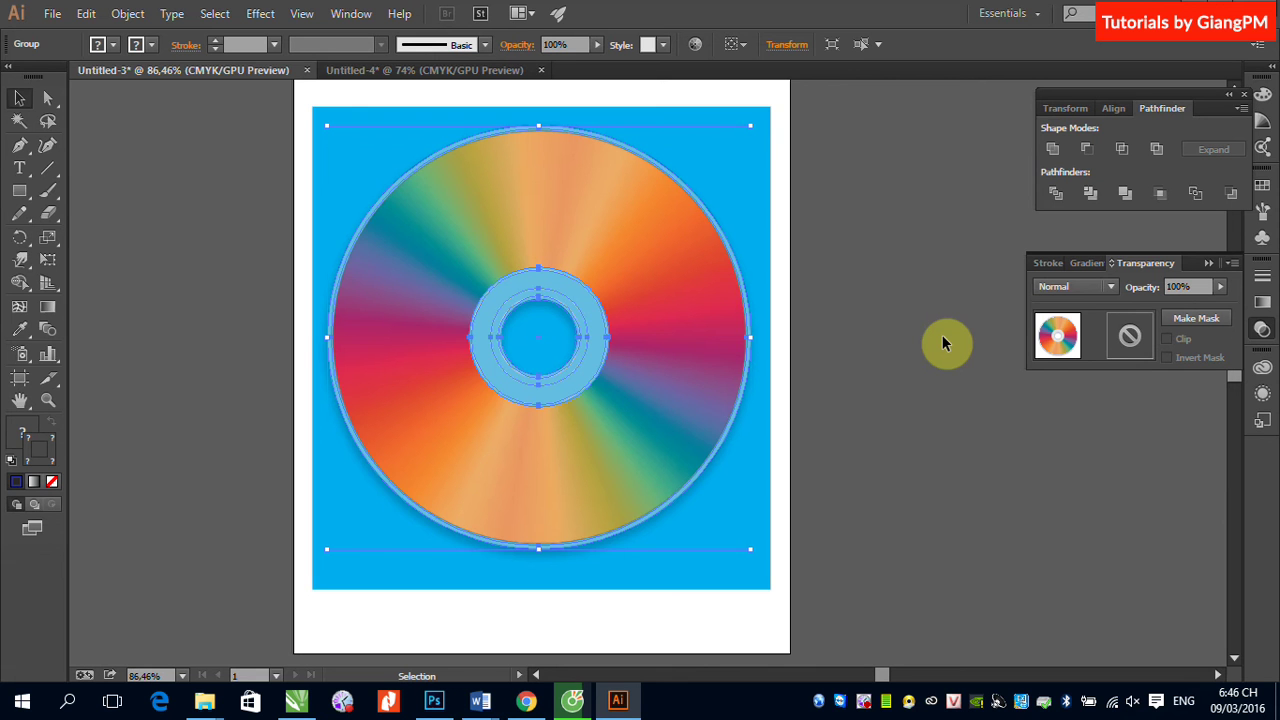
mouse_move(669, 200)
left_mouse_down()
mouse_move(826, 300)
mouse_move(684, 285)
left_mouse_up()
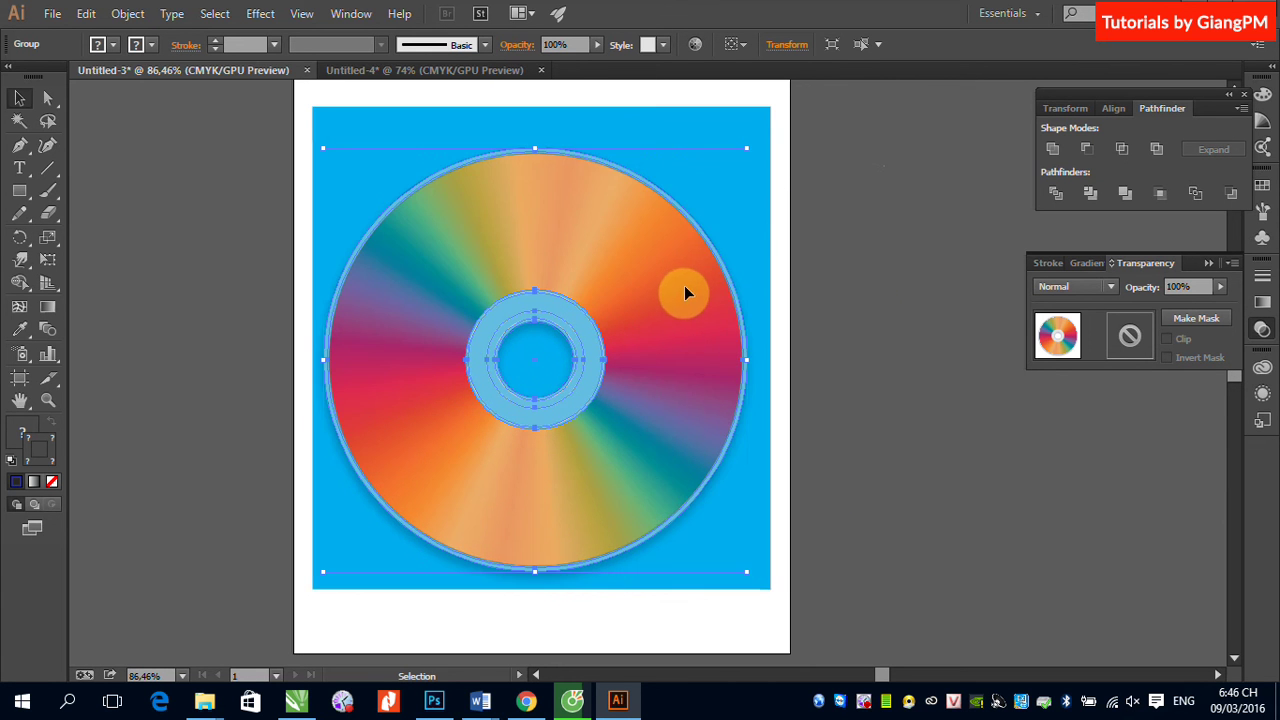